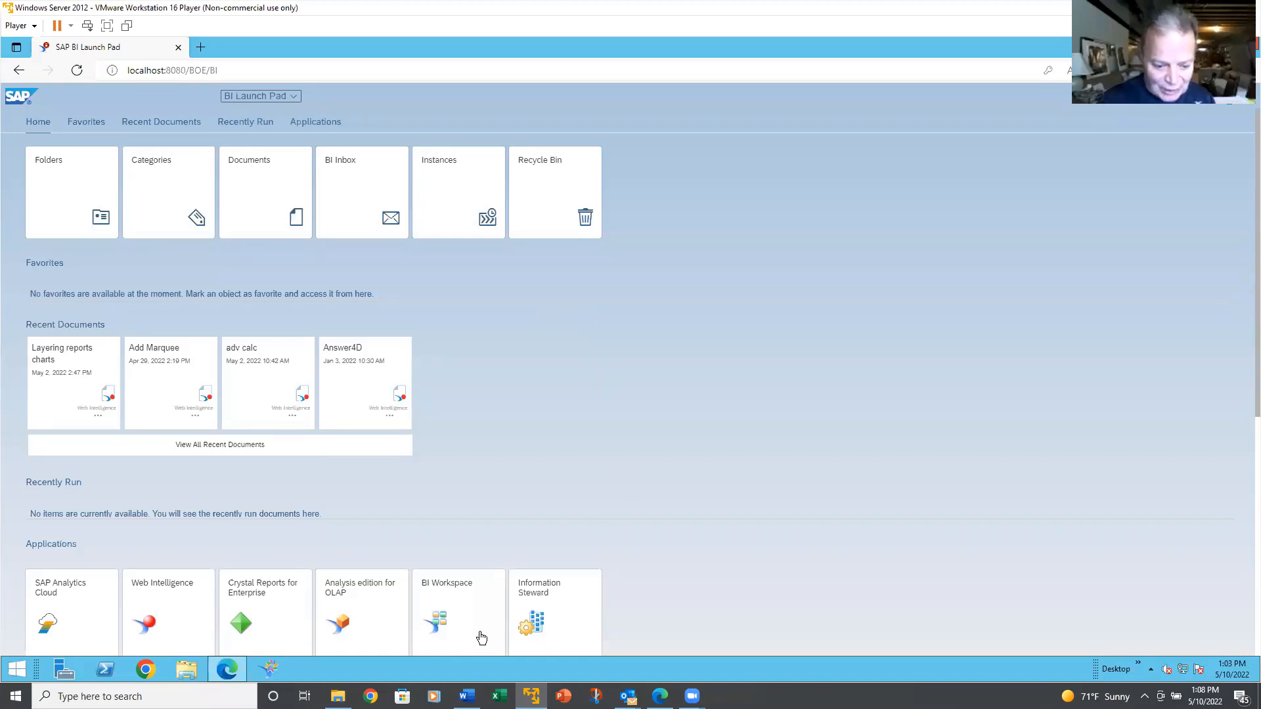
- Switch to Word to review the side panel map in V32Map.docx, and return to the BI Launch Pad
{"action": "left_click", "coordinate": [467, 697]}
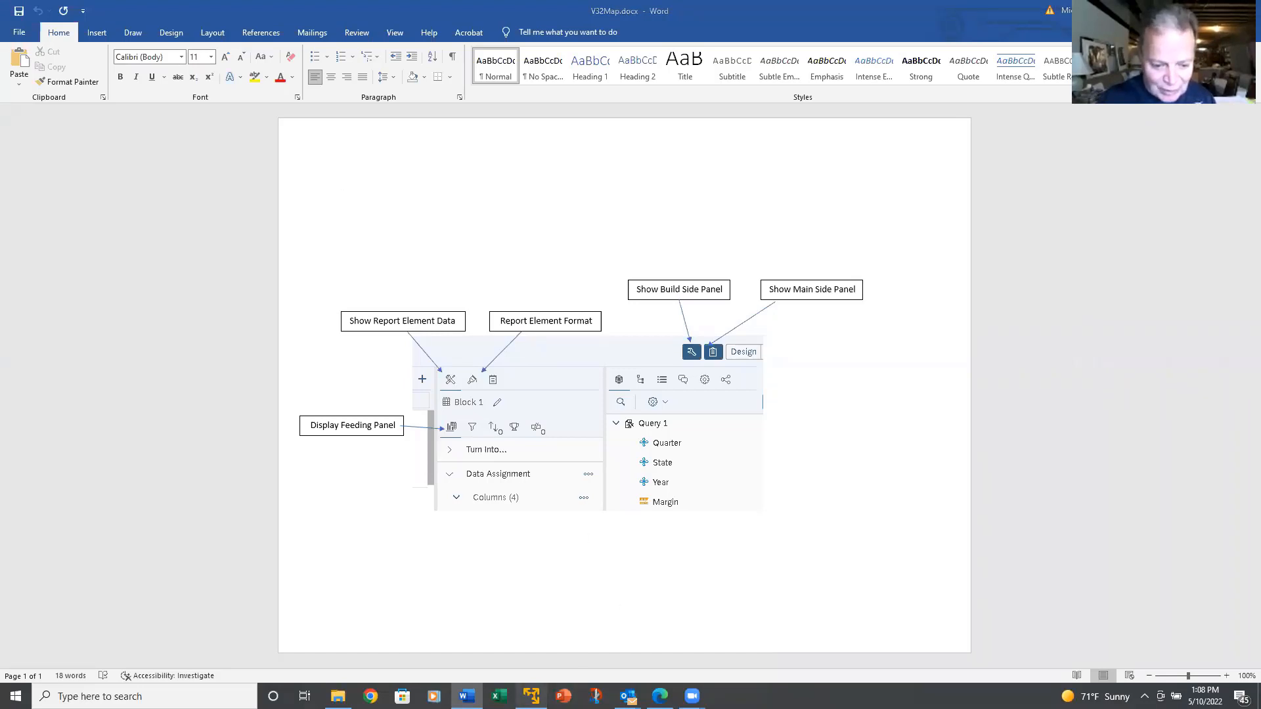
{"action": "left_click", "coordinate": [531, 696]}
- Create a new Web Intelligence document that uses the efashion SS universe as its data source
{"action": "scroll", "coordinate": [583, 563], "scroll_direction": "down", "scroll_amount": 1}
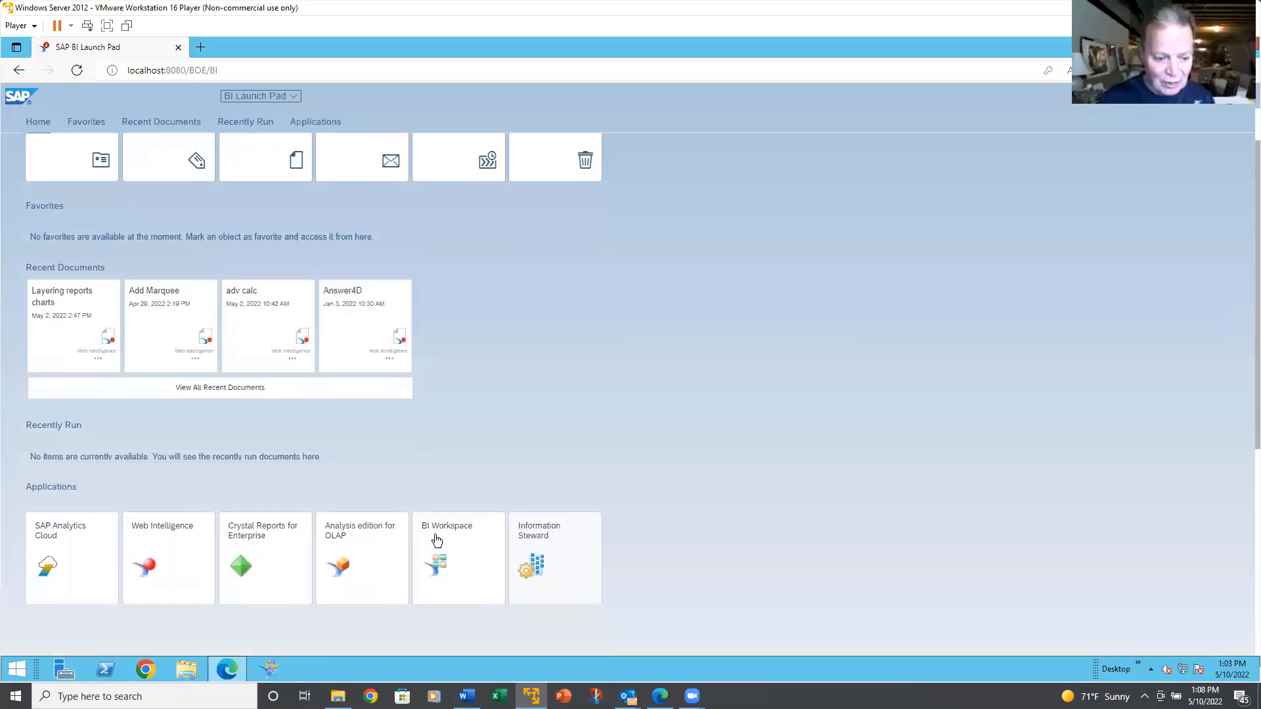
{"action": "left_click", "coordinate": [156, 541]}
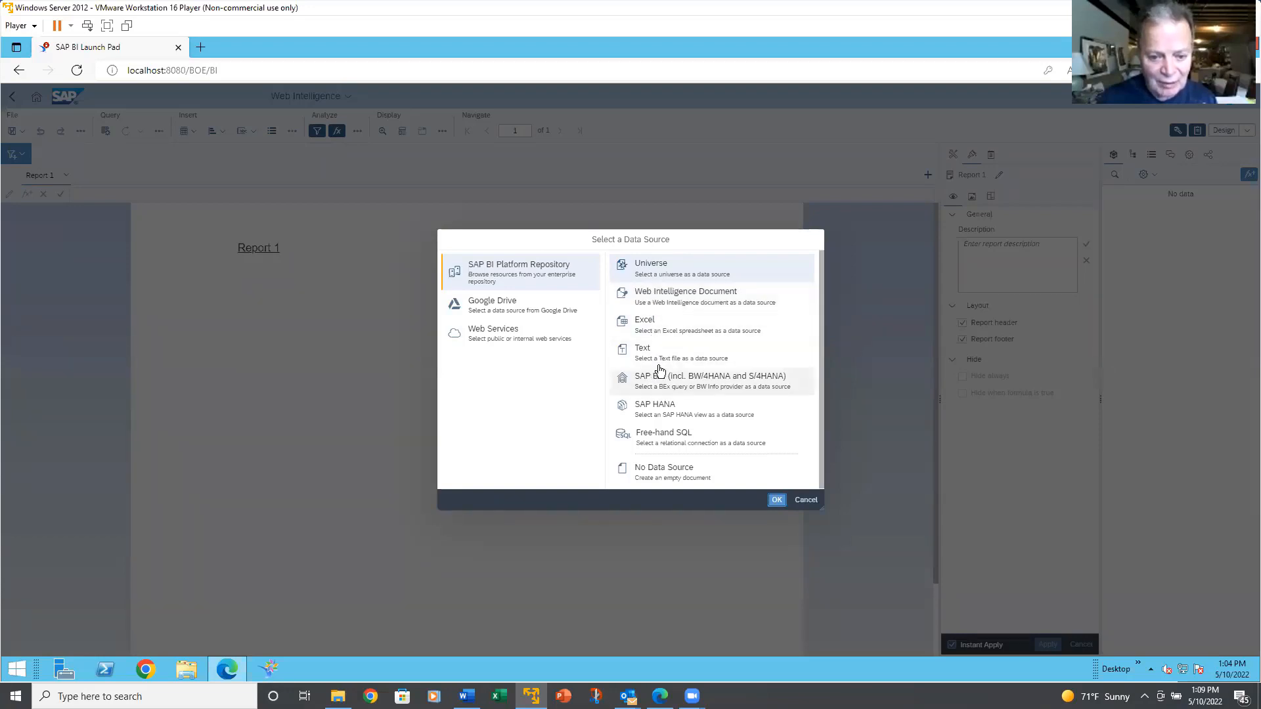
{"action": "left_click", "coordinate": [657, 268]}
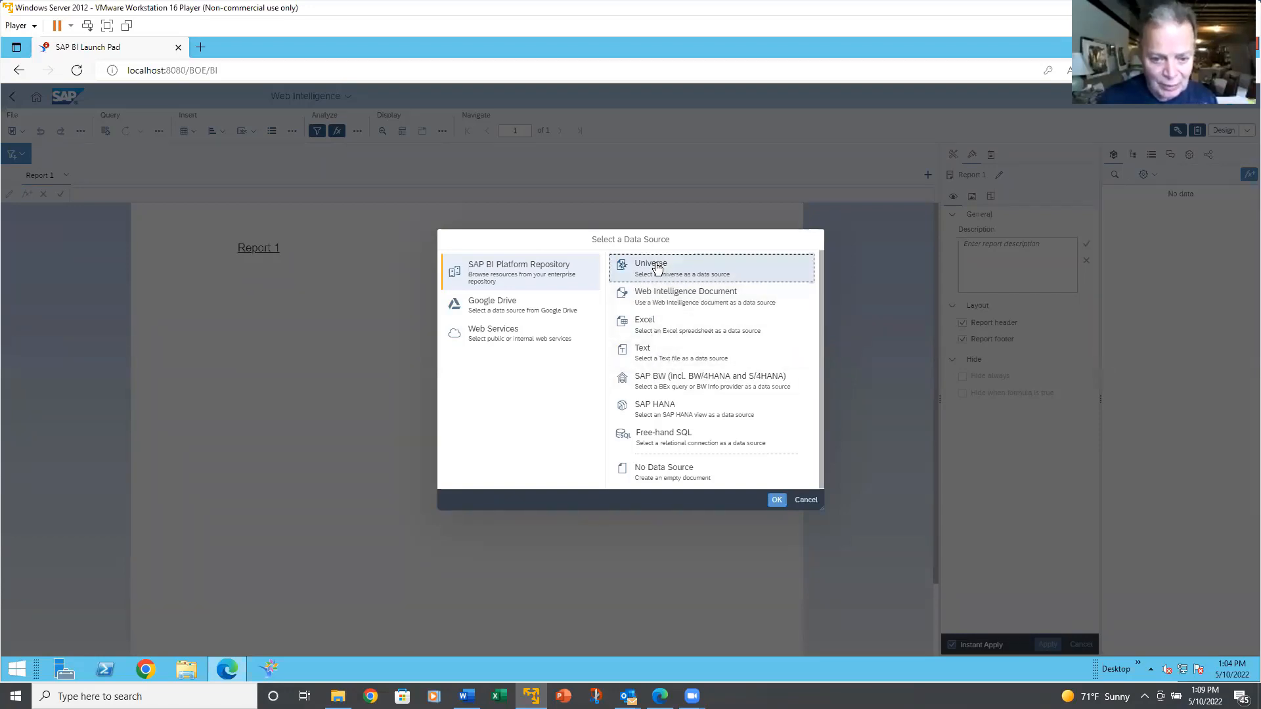
{"action": "double_click", "coordinate": [657, 266]}
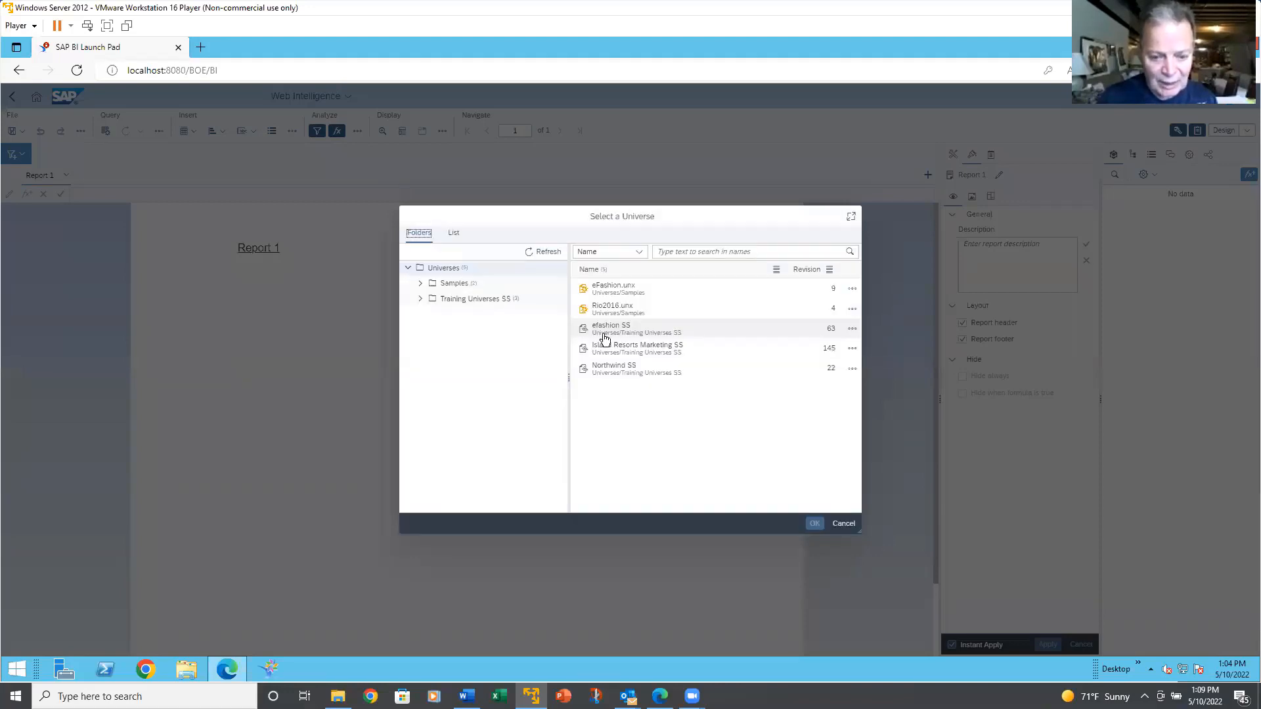
{"action": "double_click", "coordinate": [614, 327]}
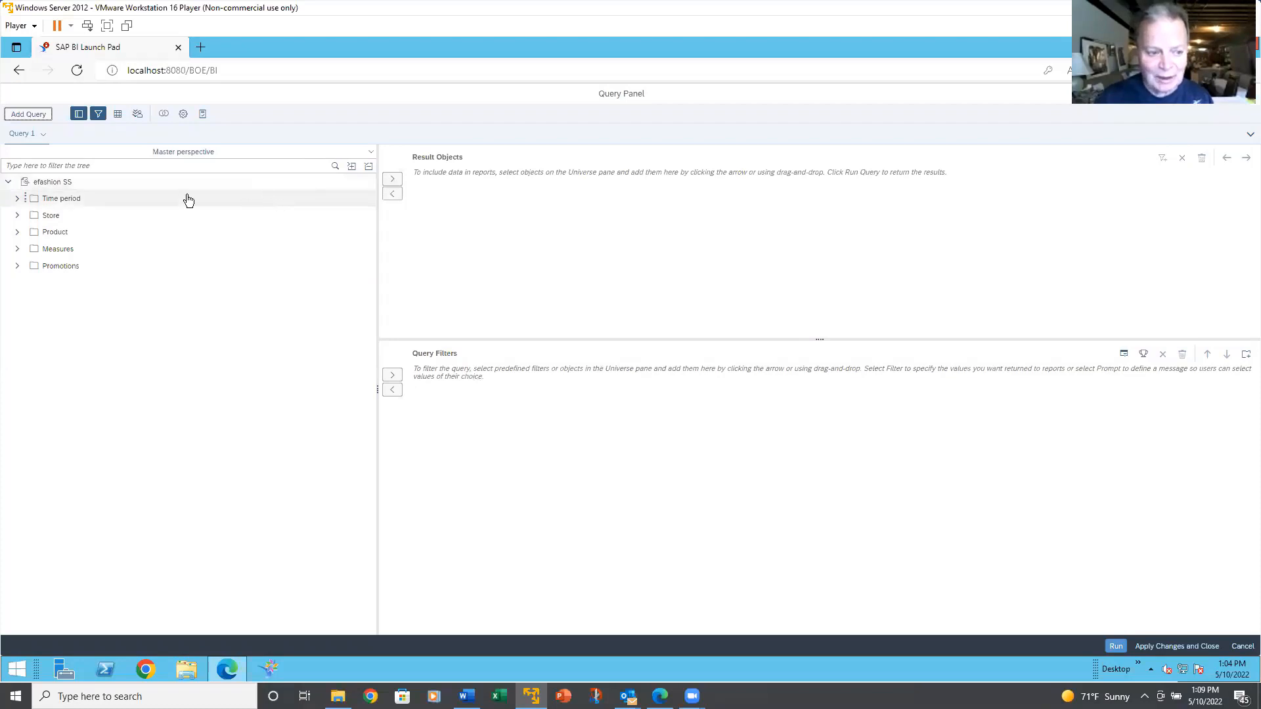
- Add Year and Quarter from the Time period folder and State from the Store folder to the query's result objects
{"action": "left_click", "coordinate": [25, 197]}
{"action": "left_click", "coordinate": [56, 216]}
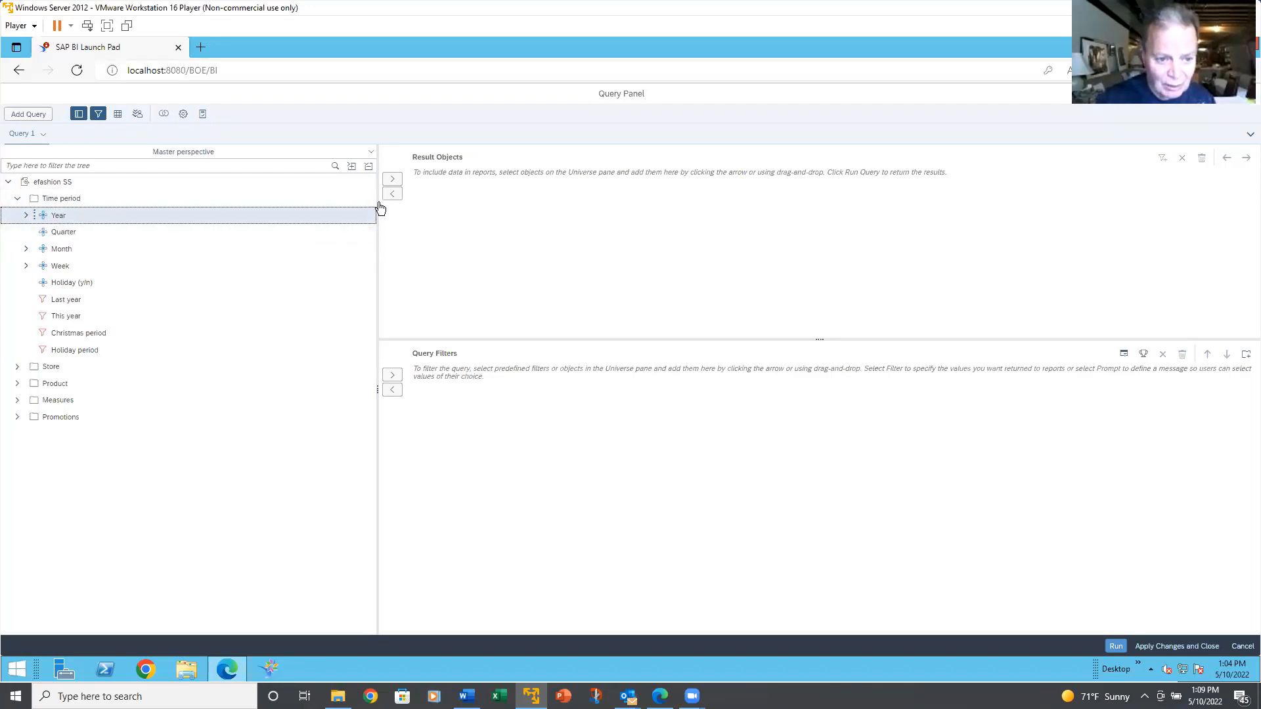
{"action": "left_click", "coordinate": [393, 179]}
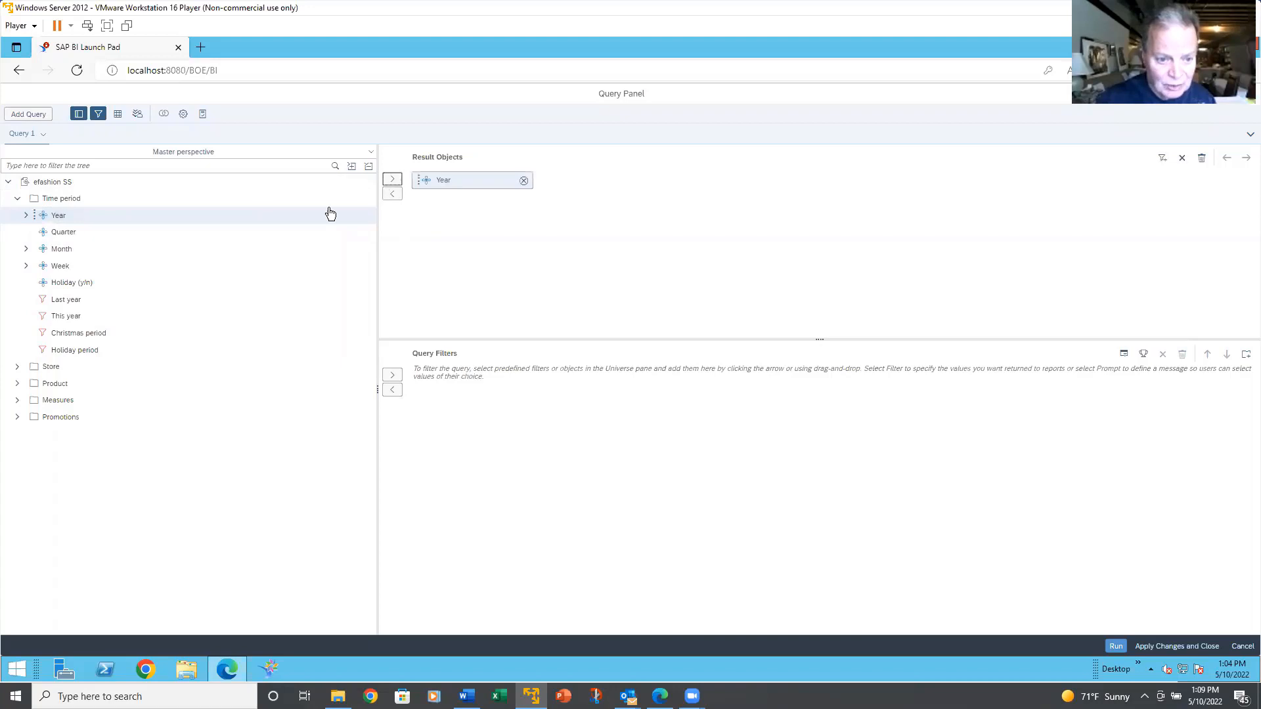
{"action": "left_click", "coordinate": [76, 233]}
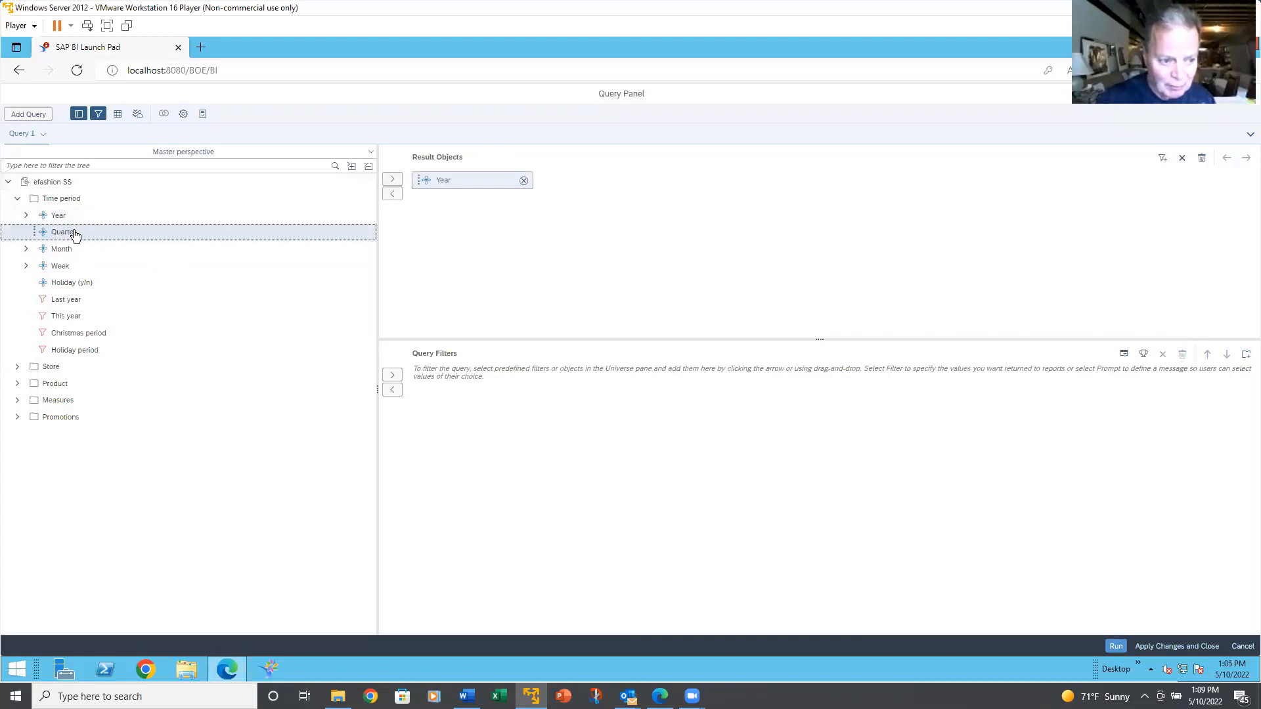
{"action": "double_click", "coordinate": [75, 233]}
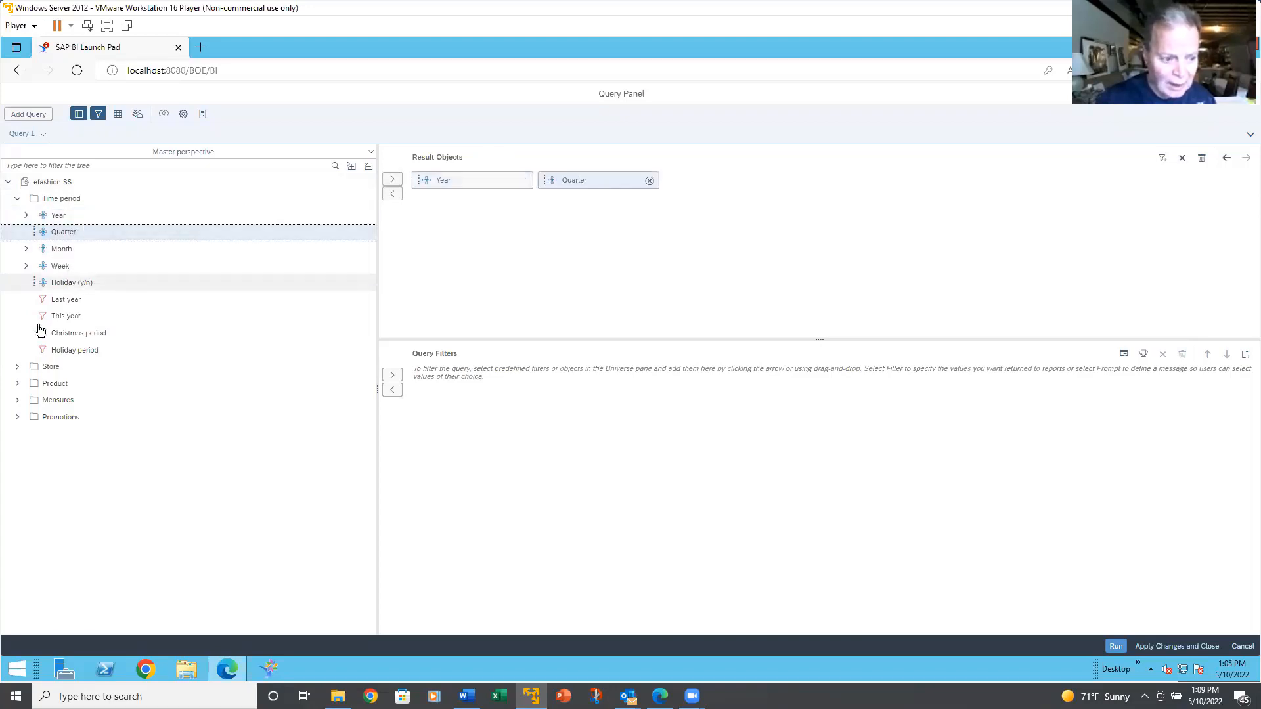
{"action": "left_click", "coordinate": [17, 367]}
{"action": "left_click", "coordinate": [63, 387]}
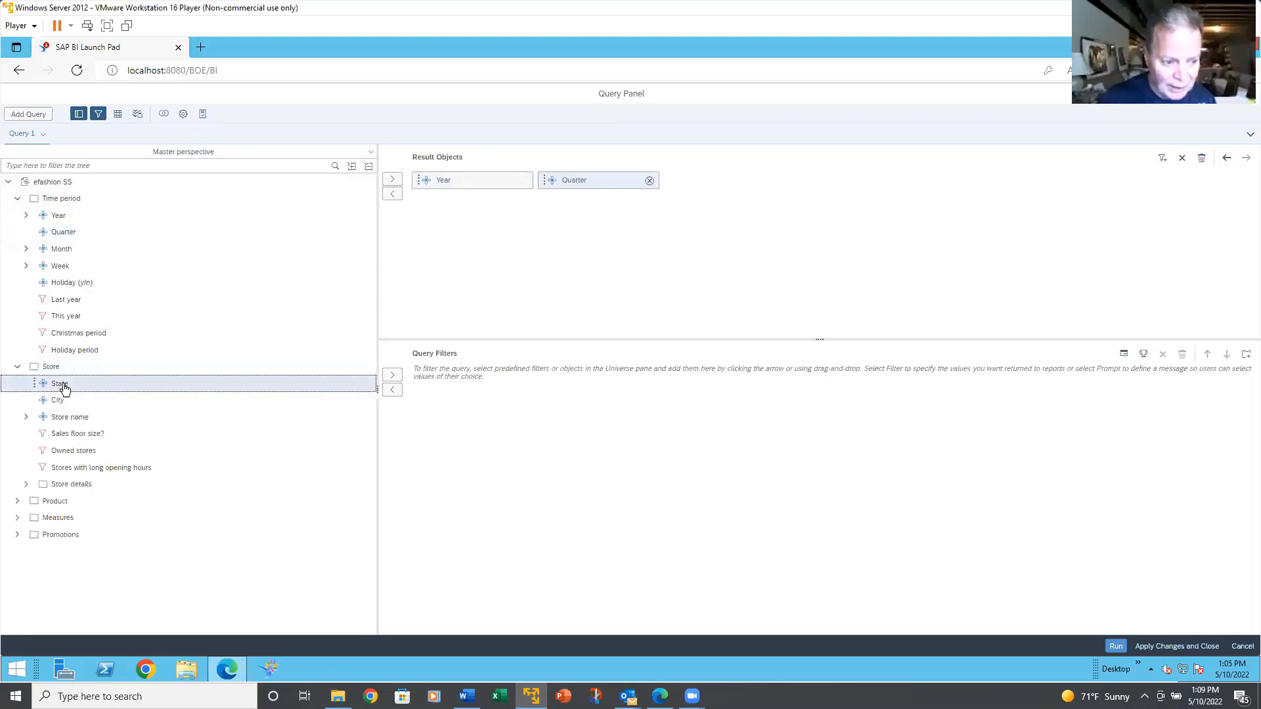
{"action": "double_click", "coordinate": [65, 390]}
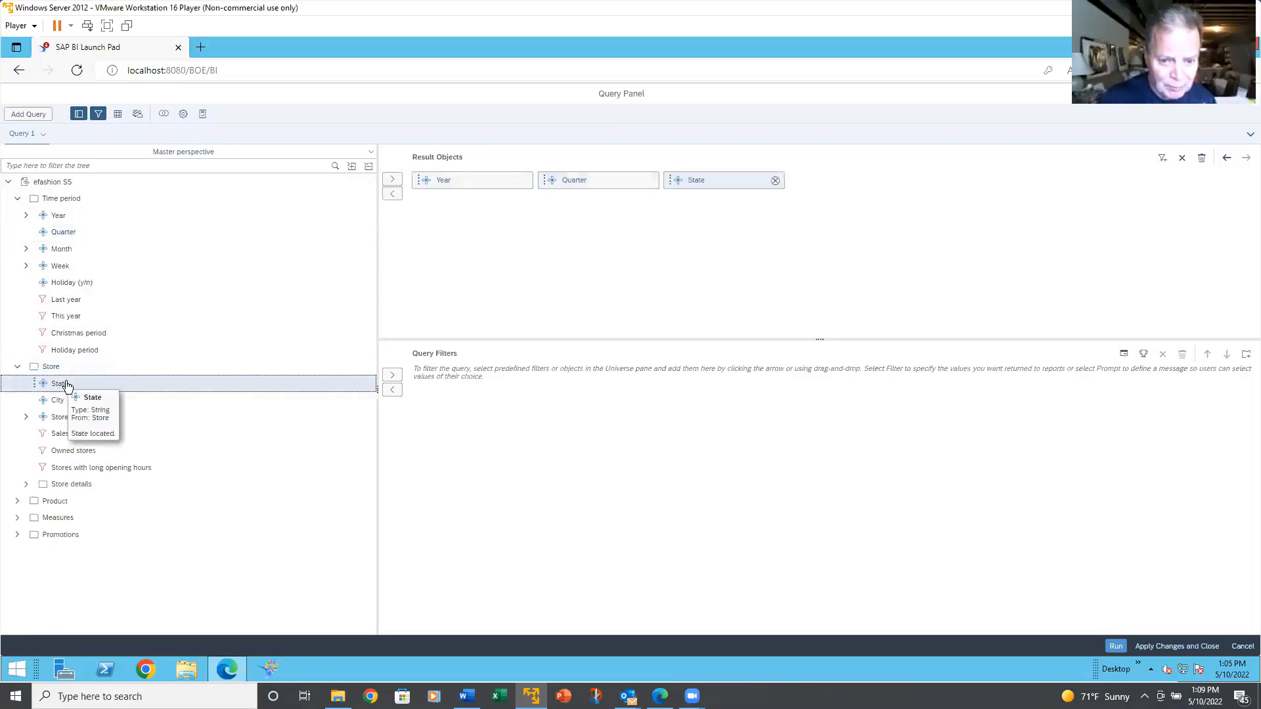
- Add the Sales revenue, Quantity sold and Margin measures to the result objects, leaving out Discount, and run the query
{"action": "left_click", "coordinate": [63, 522]}
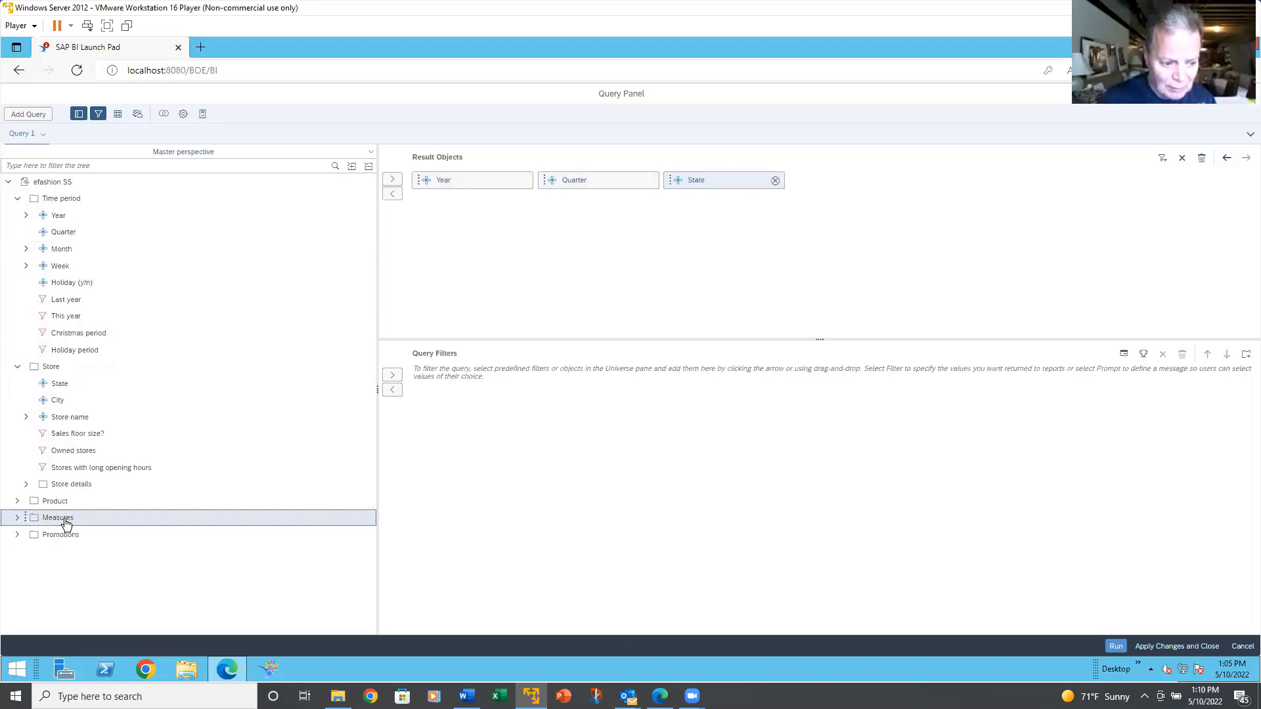
{"action": "double_click", "coordinate": [63, 519]}
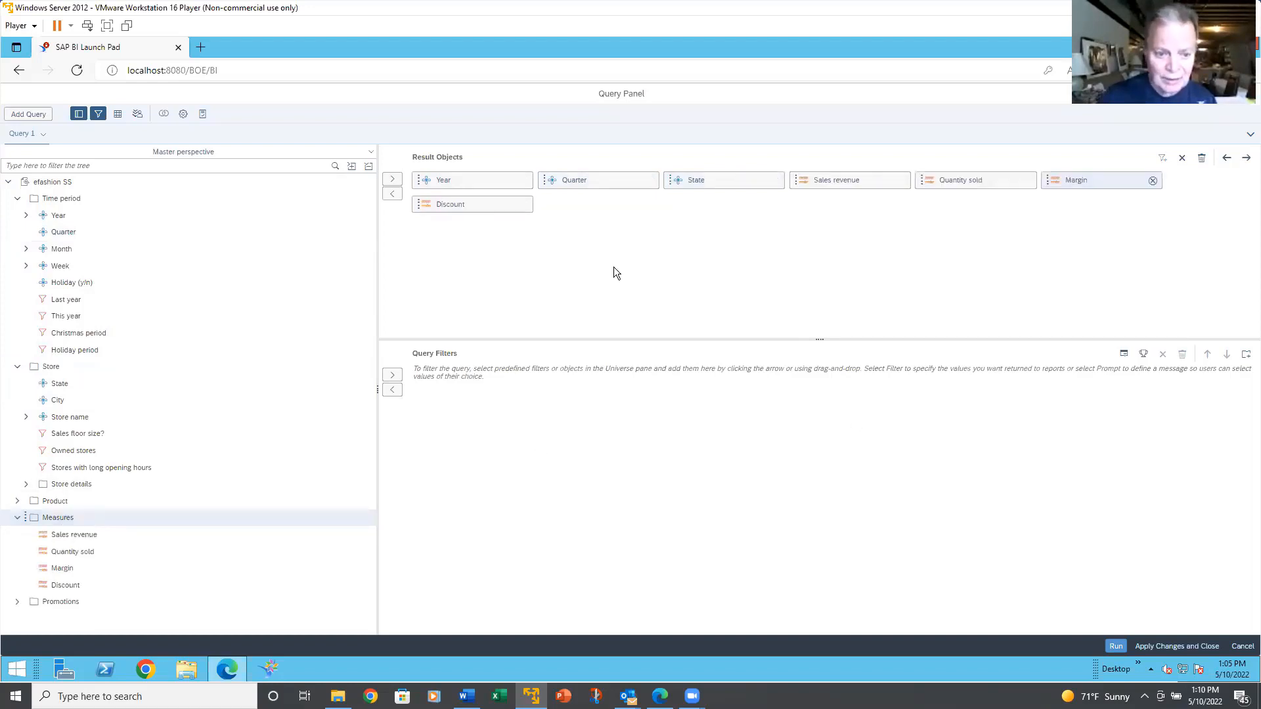
{"action": "left_click", "coordinate": [523, 205]}
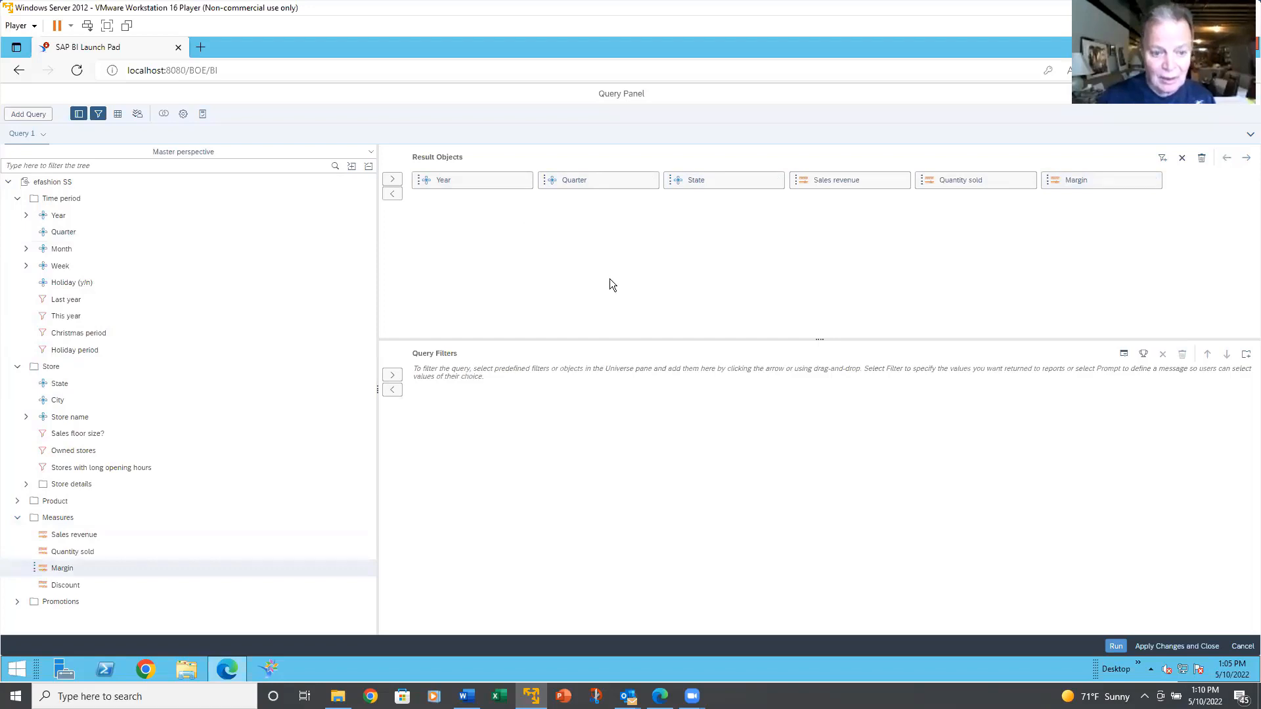
{"action": "left_click", "coordinate": [1116, 646]}
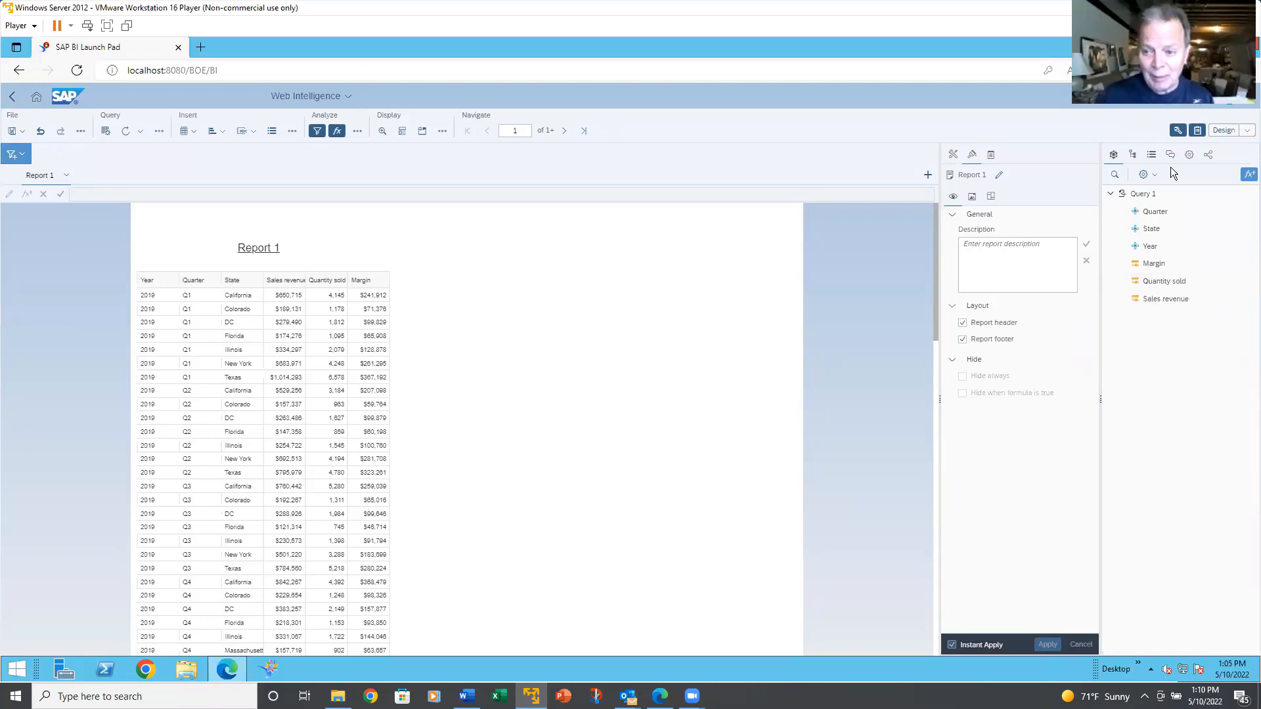
- Hide and redisplay the main side panel, and view the data and format settings of Report 1
{"action": "left_click", "coordinate": [1197, 132]}
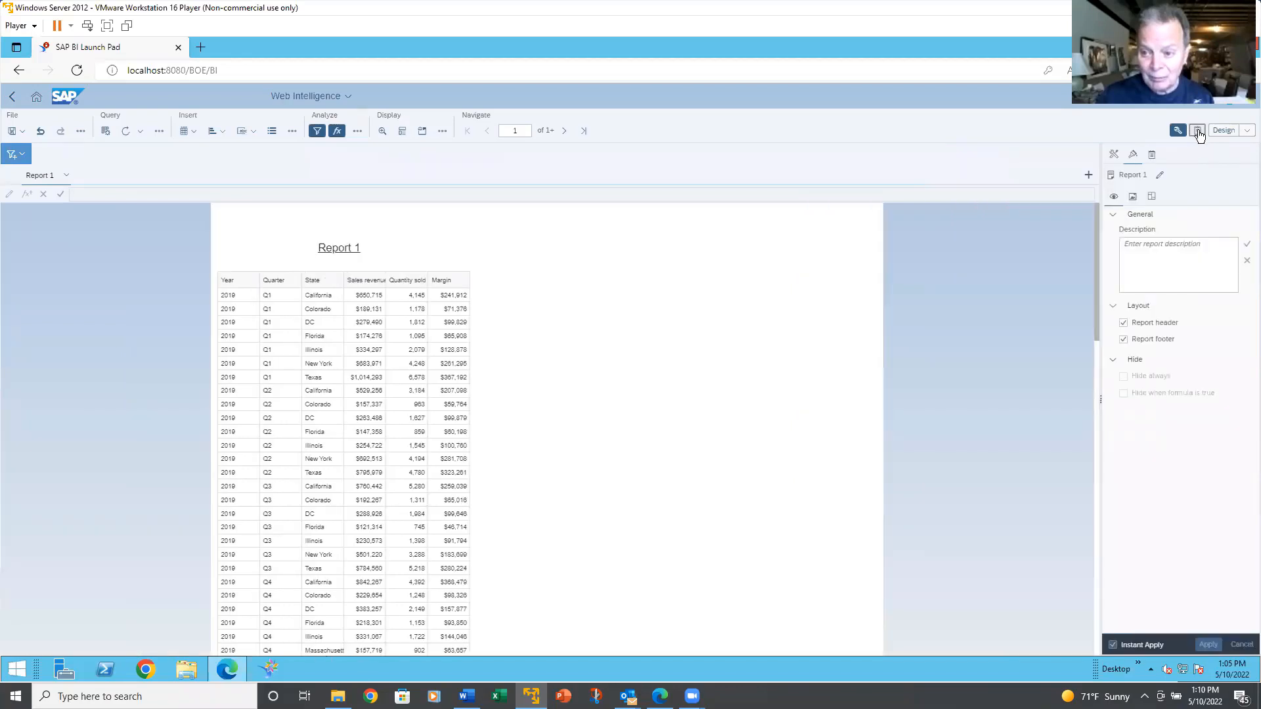
{"action": "left_click", "coordinate": [1199, 133]}
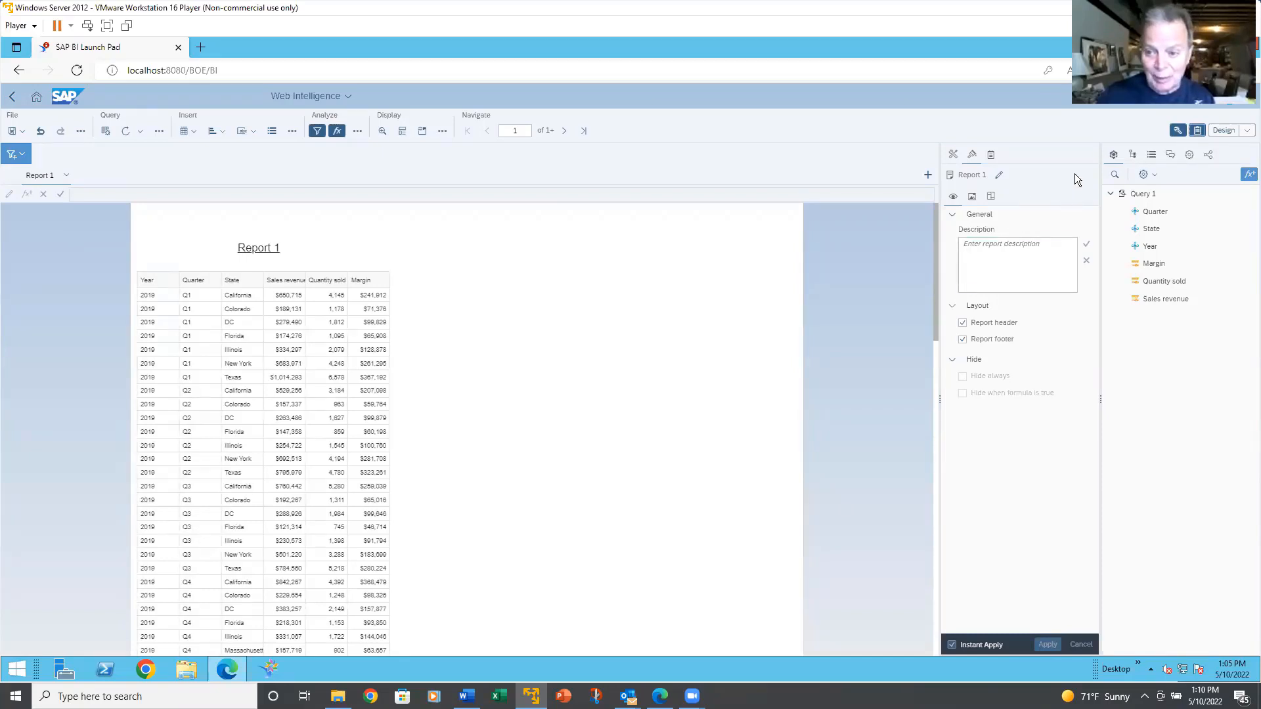
{"action": "left_click", "coordinate": [952, 155]}
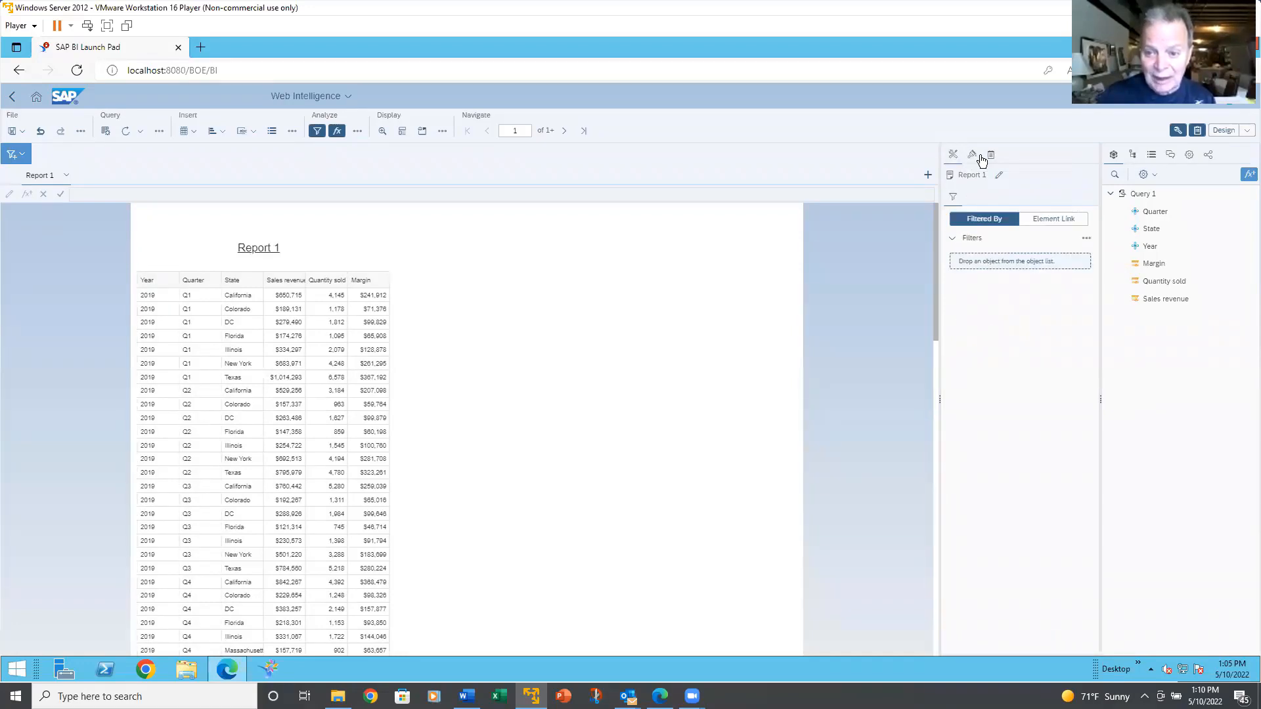
{"action": "left_click", "coordinate": [975, 160]}
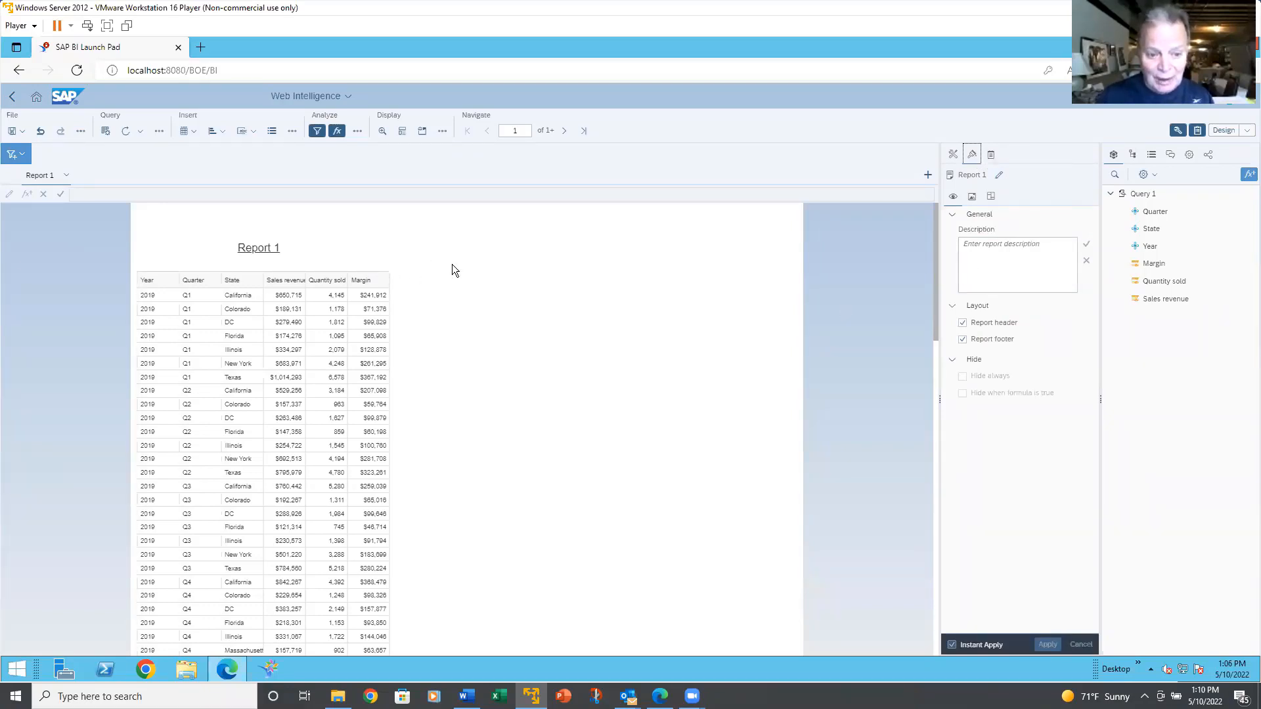
- Move the table block and the Report 1 title cell further toward the centre of the page
{"action": "left_click", "coordinate": [351, 272]}
{"action": "left_click_drag", "start_coordinate": [396, 290], "coordinate": [486, 276]}
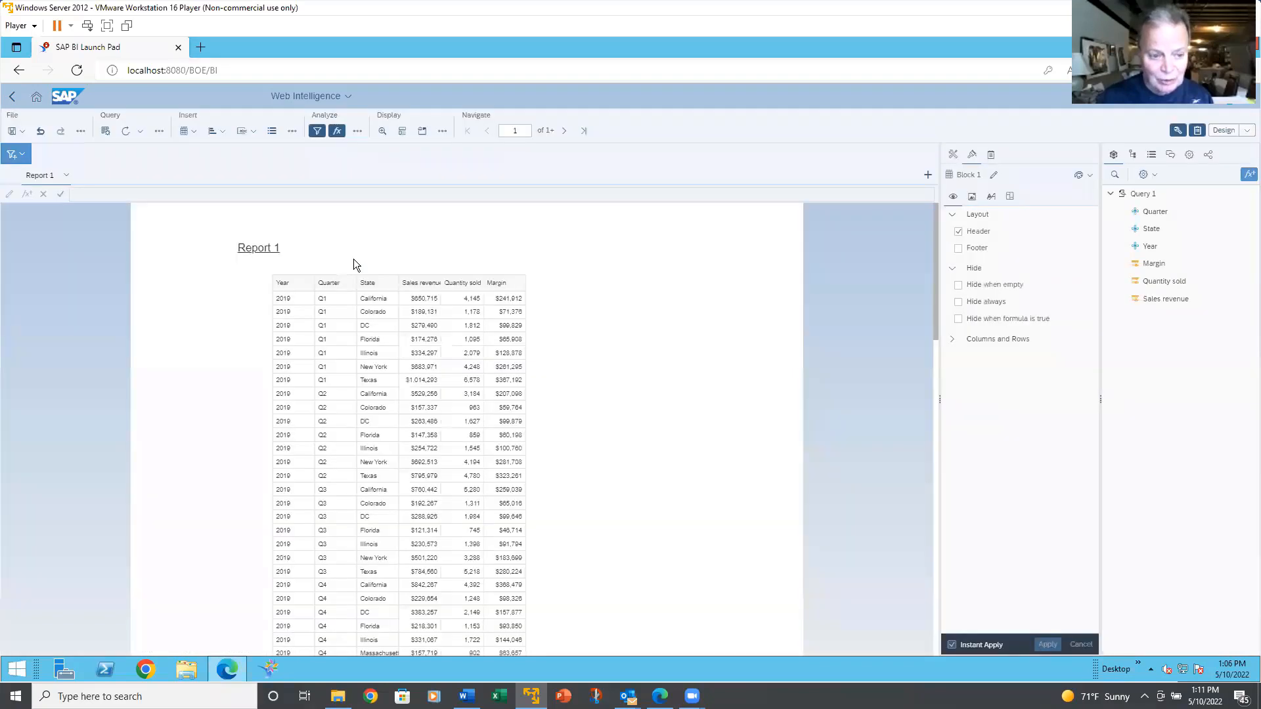
{"action": "scroll", "coordinate": [355, 263], "scroll_direction": "down", "scroll_amount": 1}
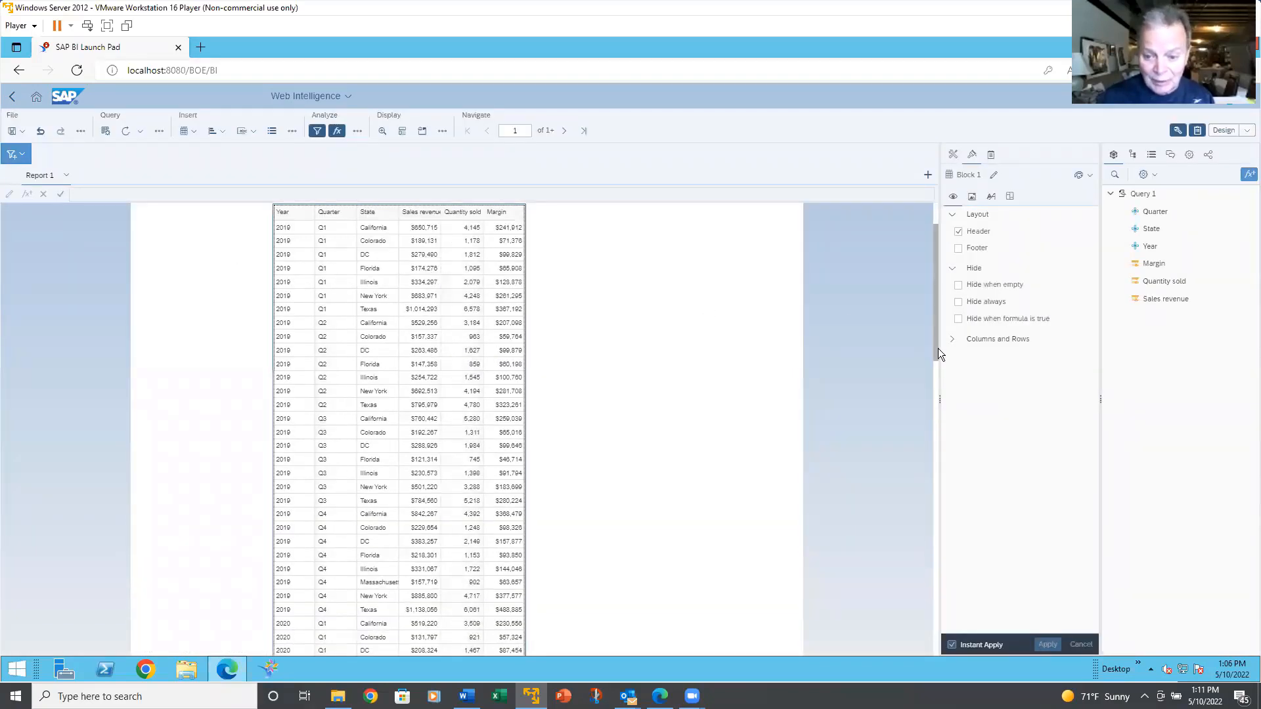
{"action": "scroll", "coordinate": [931, 328], "scroll_direction": "up", "scroll_amount": 1}
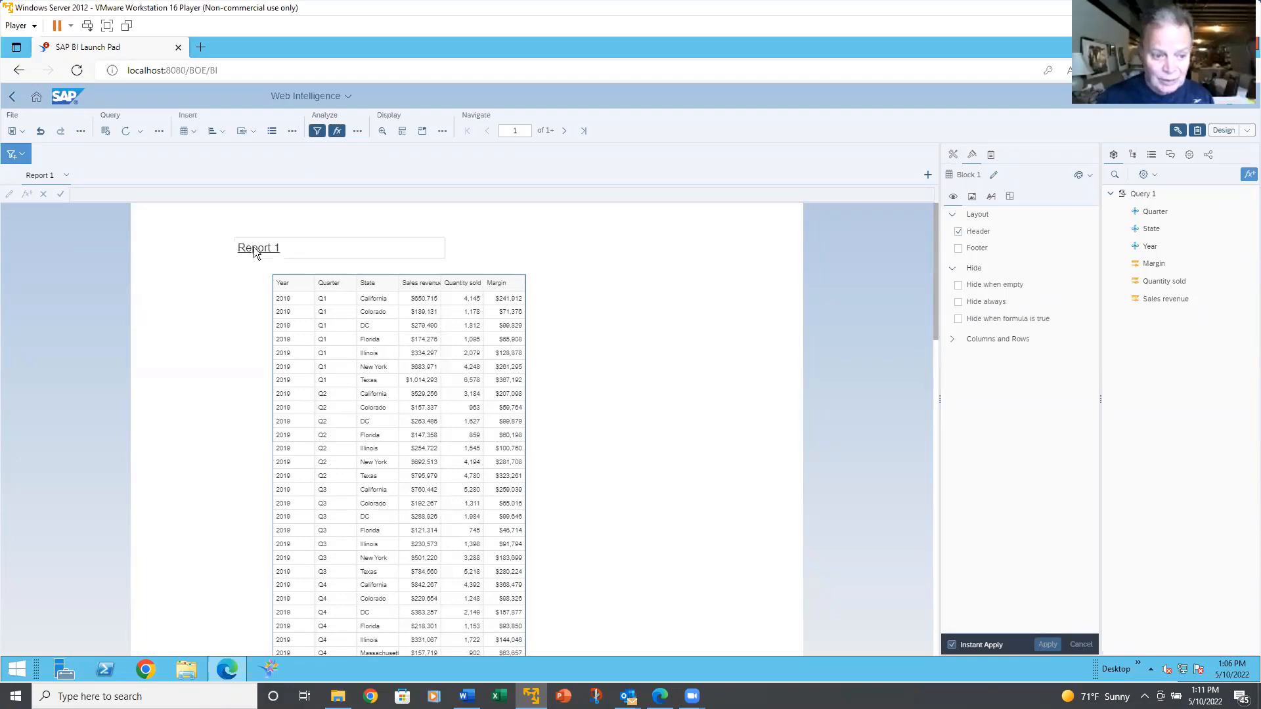
{"action": "left_click", "coordinate": [274, 251]}
{"action": "left_click_drag", "start_coordinate": [331, 246], "coordinate": [341, 250]}
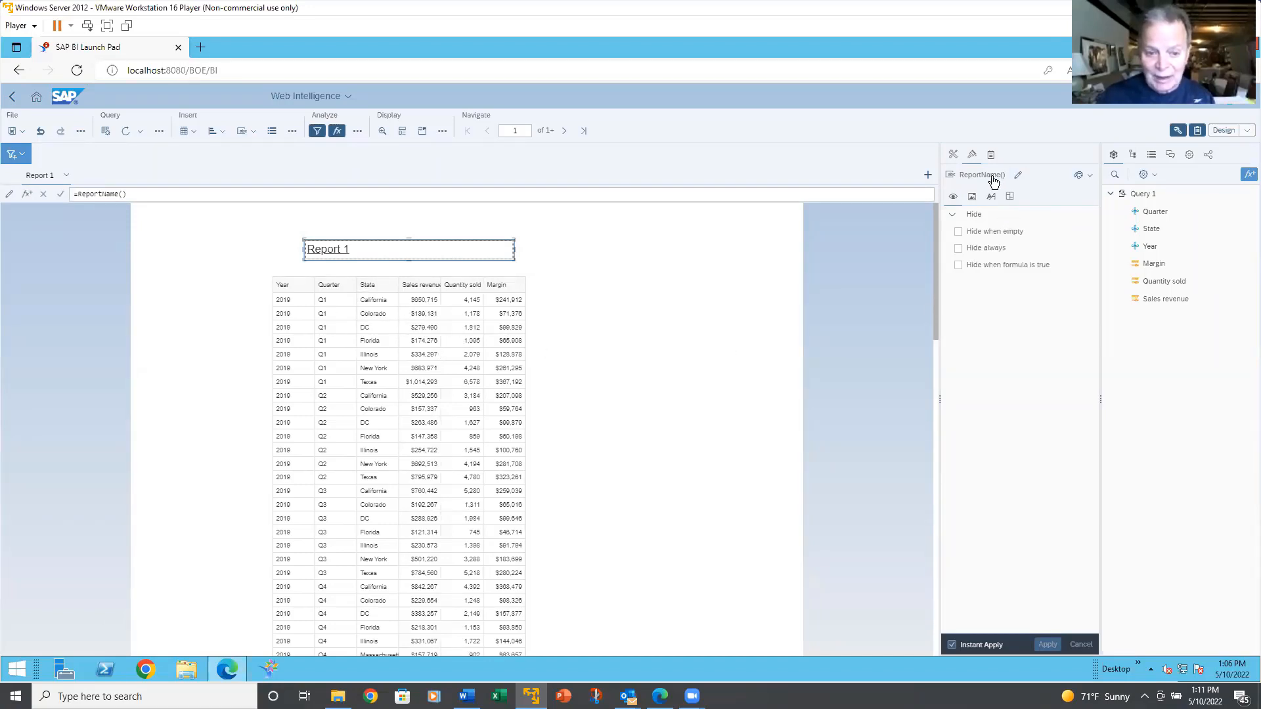
- Remove the Quarter column from the table block's data assignment
{"action": "left_click", "coordinate": [511, 279]}
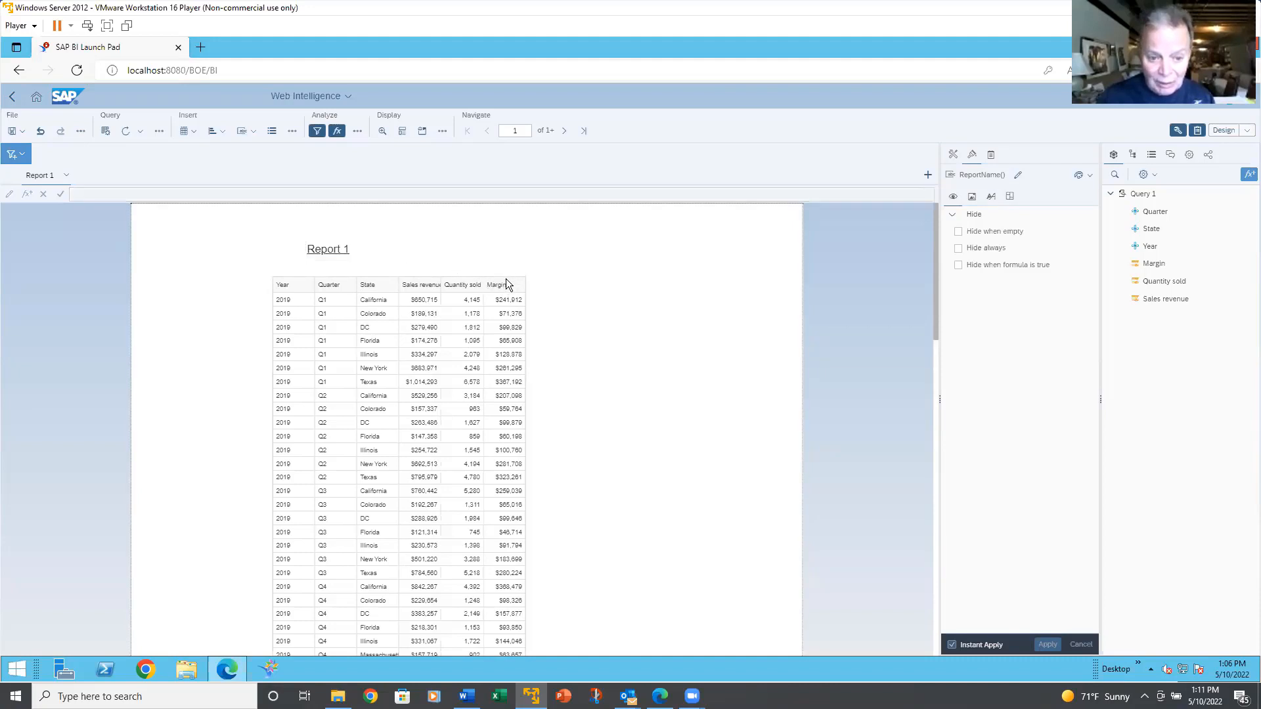
{"action": "left_click", "coordinate": [506, 282]}
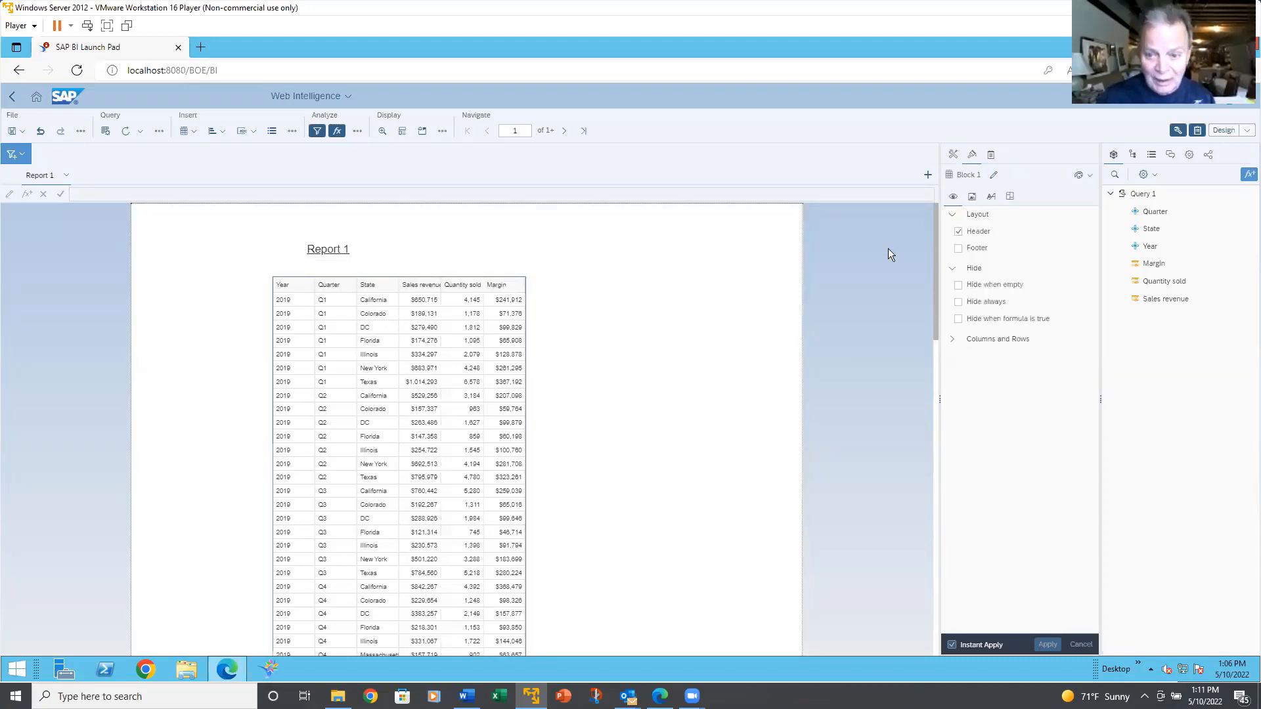
{"action": "left_click", "coordinate": [953, 156]}
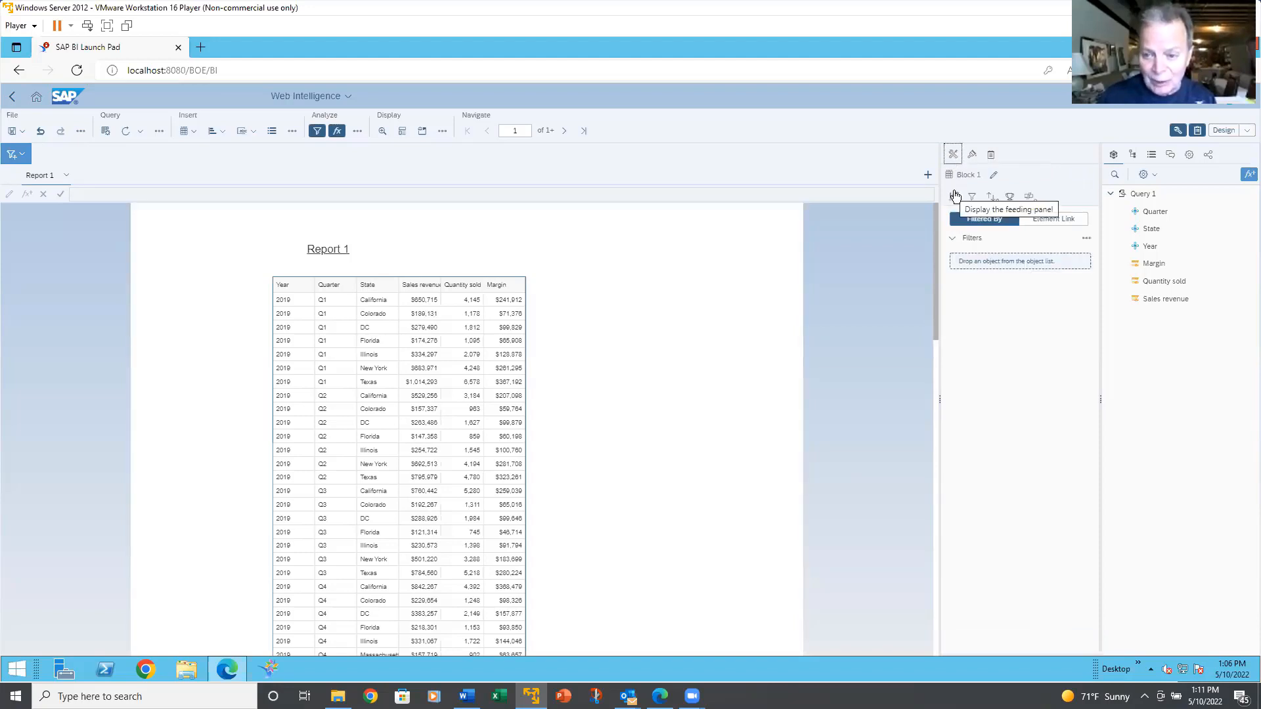
{"action": "left_click", "coordinate": [955, 197]}
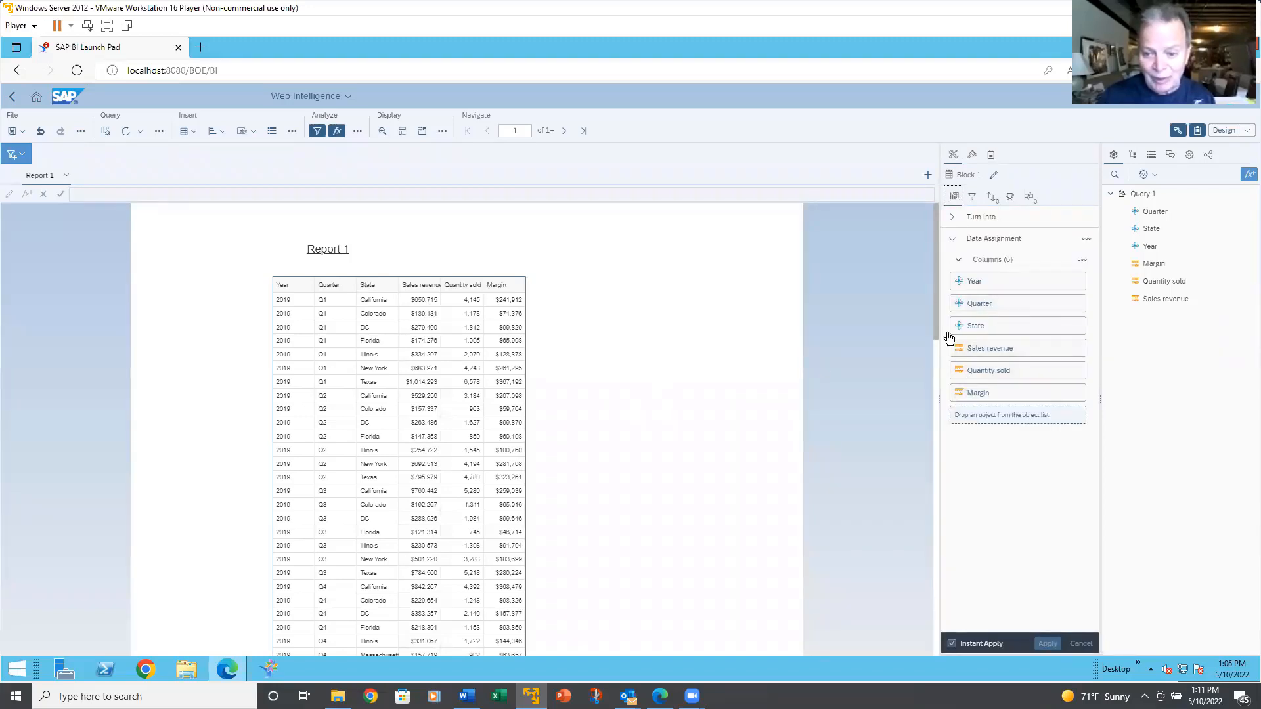
{"action": "mouse_move", "coordinate": [1050, 332]}
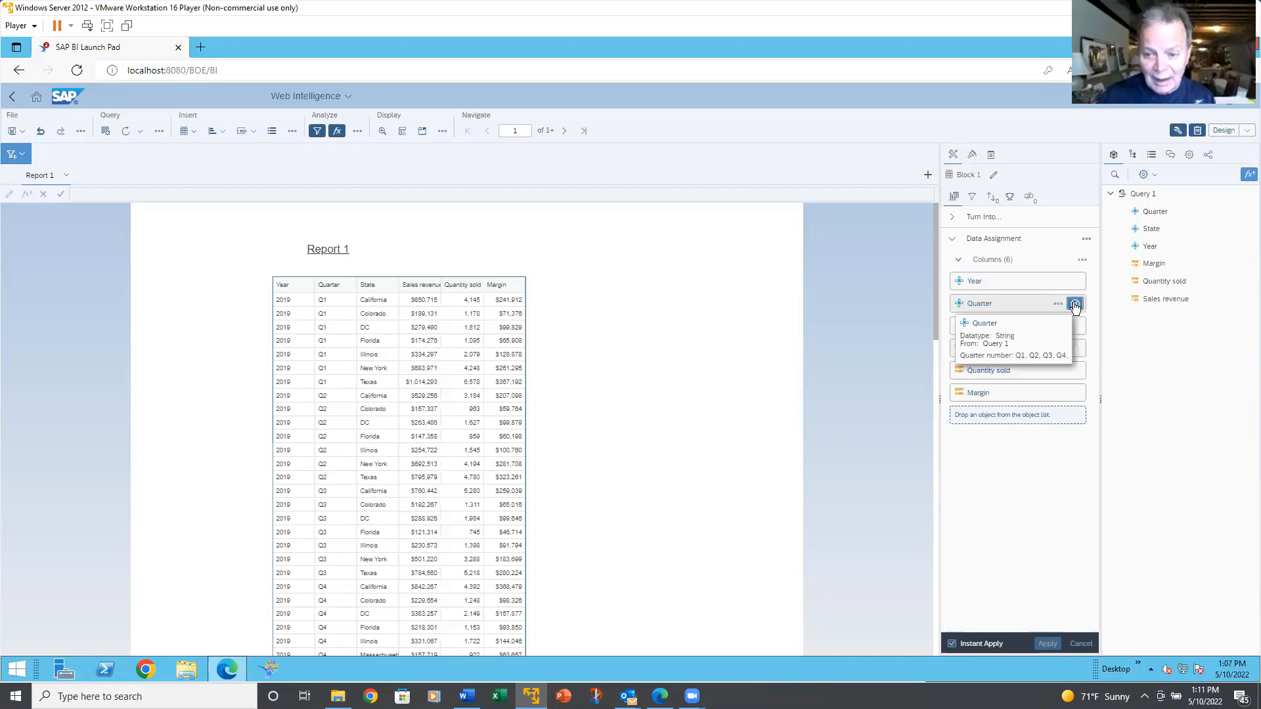
{"action": "left_click", "coordinate": [1075, 304]}
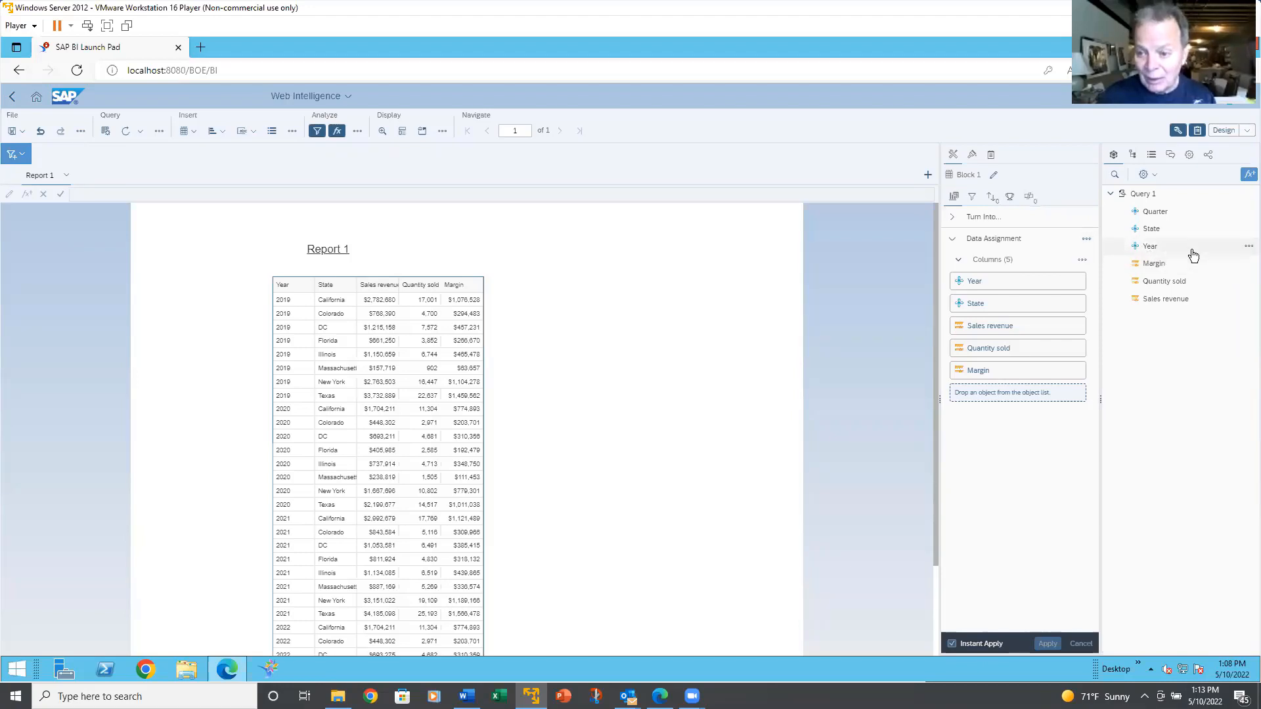
- Examine the options available for the Year and State objects and the break settings of the table block
{"action": "left_click", "coordinate": [1248, 247]}
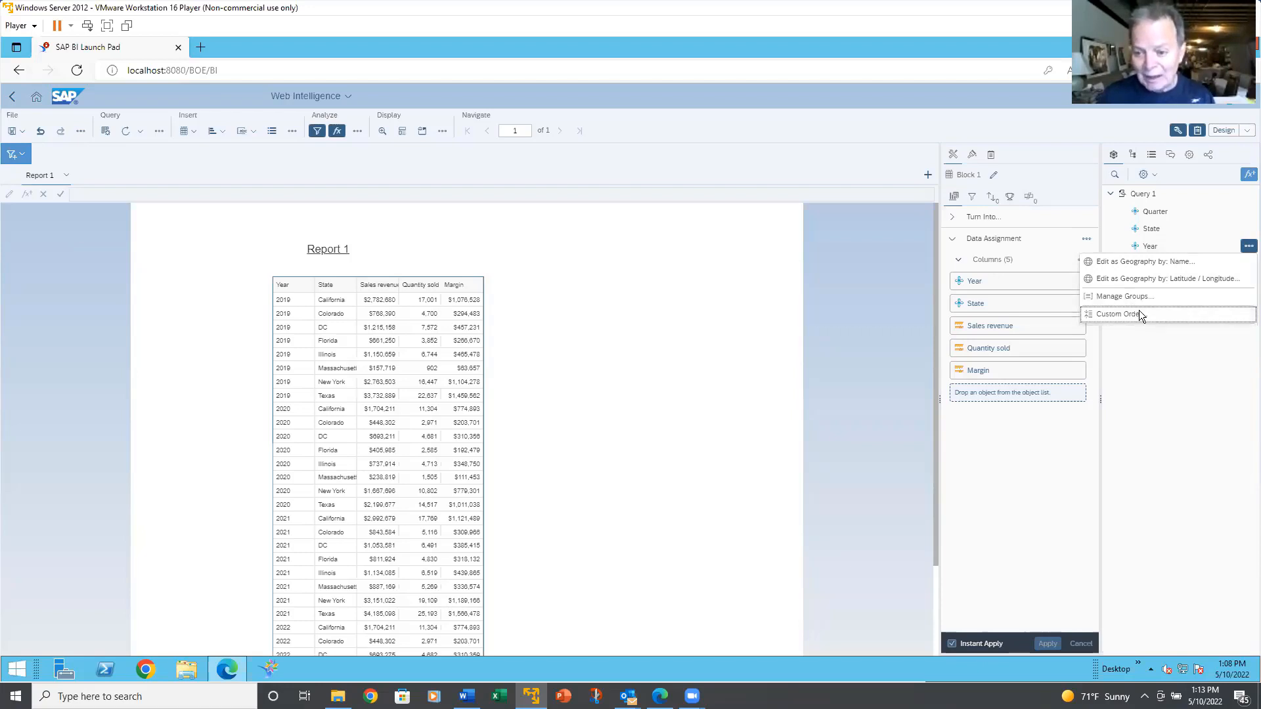
{"action": "left_click", "coordinate": [1094, 364]}
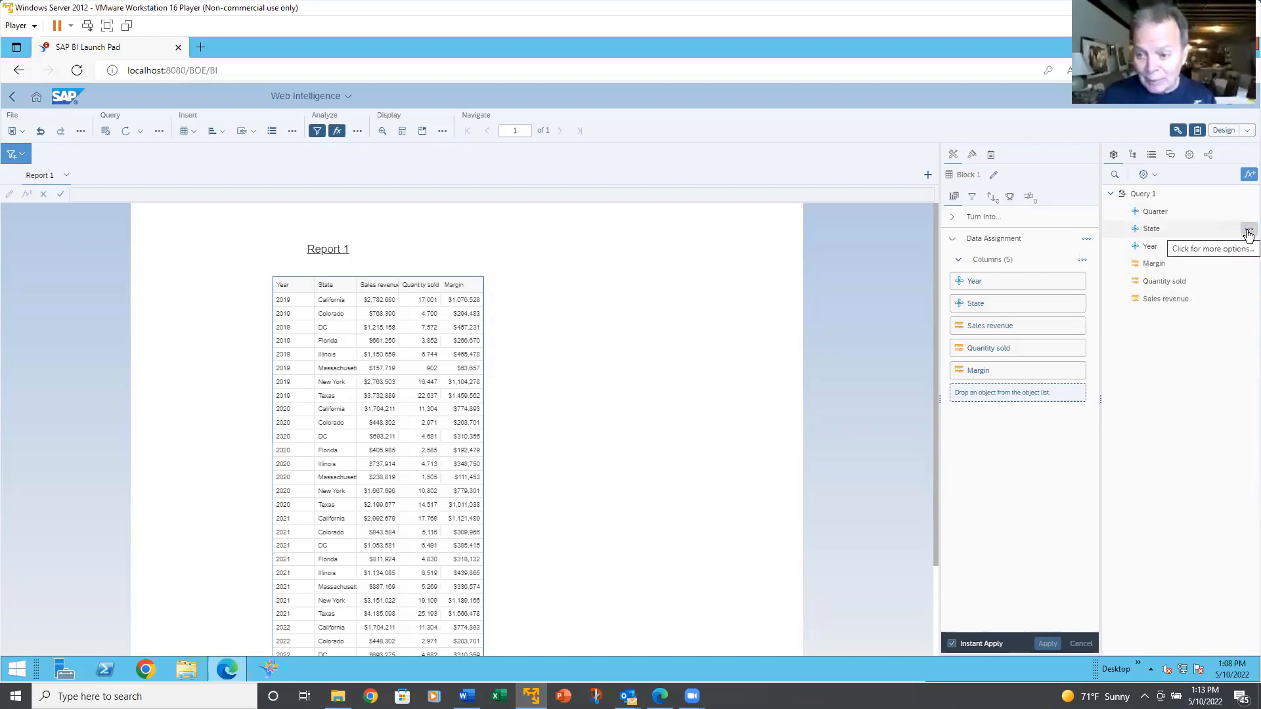
{"action": "left_click", "coordinate": [1248, 229]}
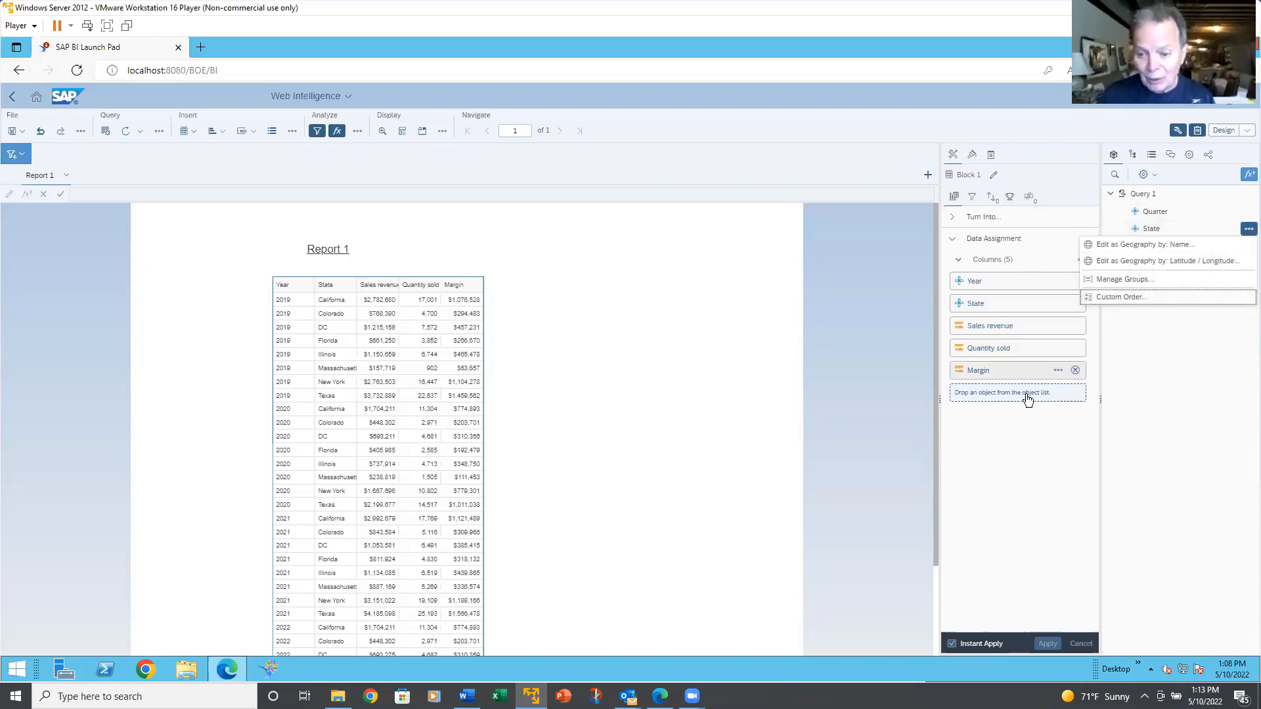
{"action": "left_click", "coordinate": [997, 427]}
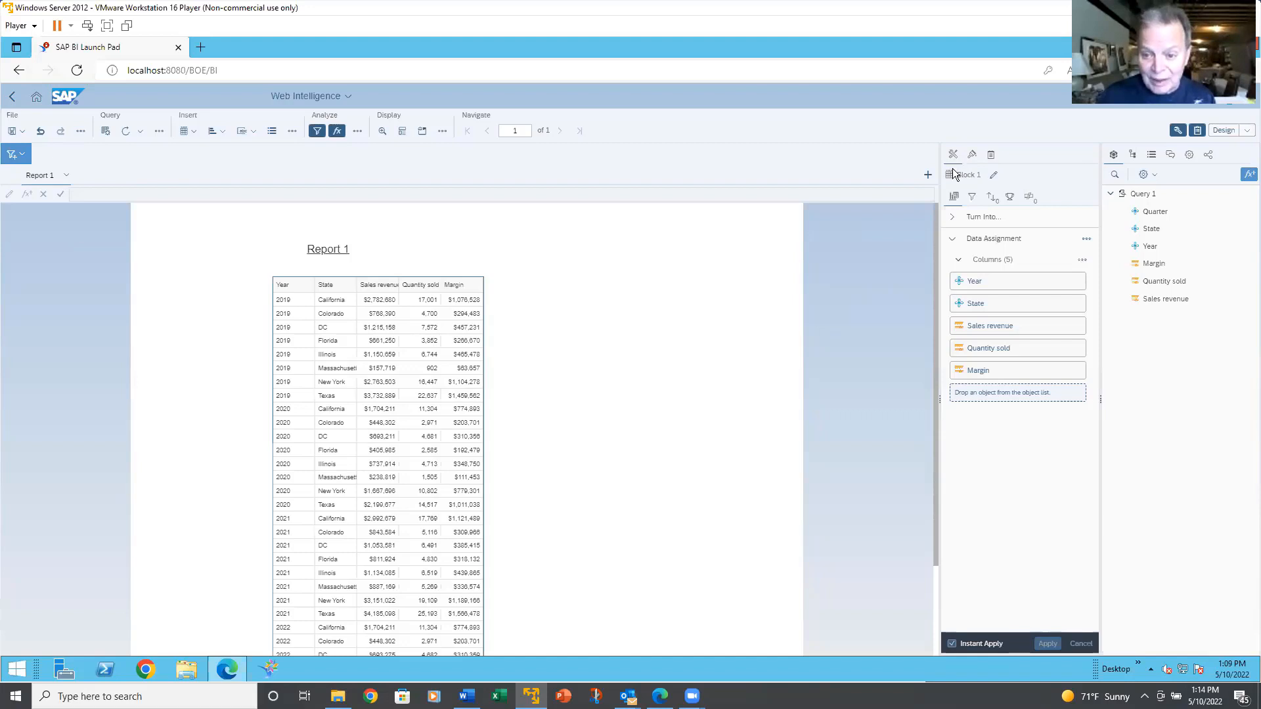
{"action": "left_click", "coordinate": [1032, 201]}
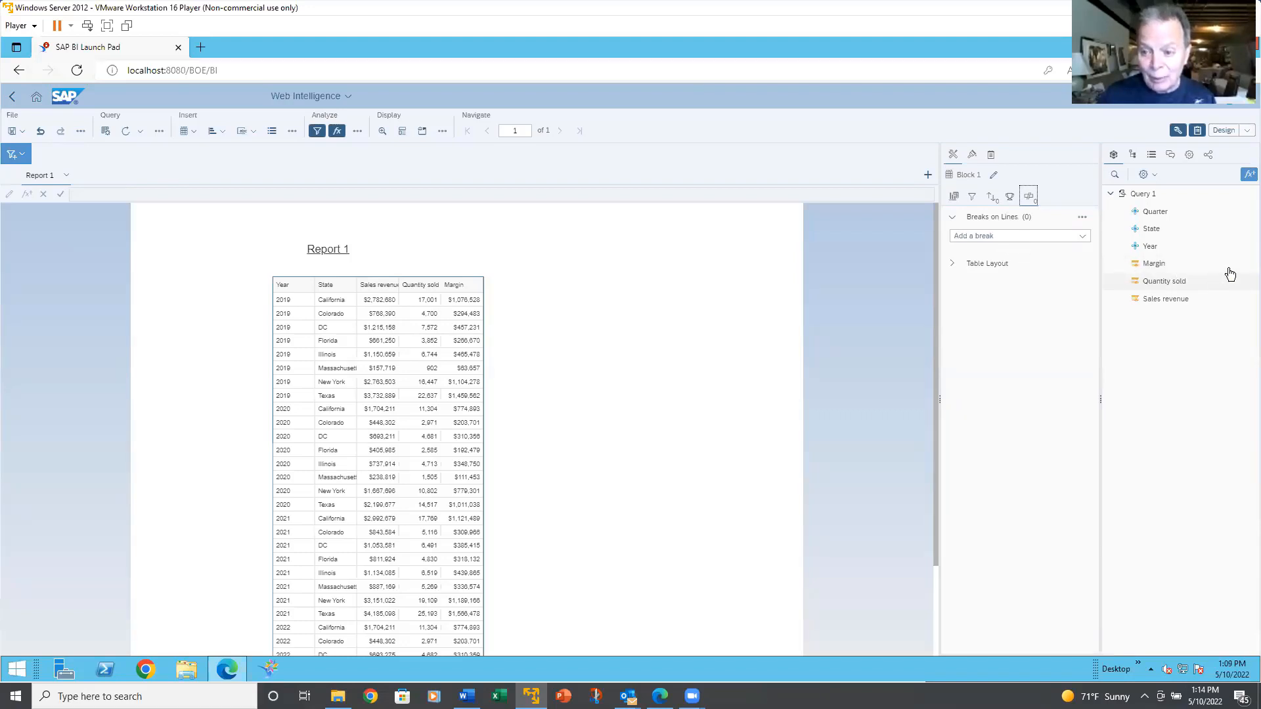
- Add a break on Year to the table block and review the resulting yearly sections
{"action": "left_click", "coordinate": [1081, 238]}
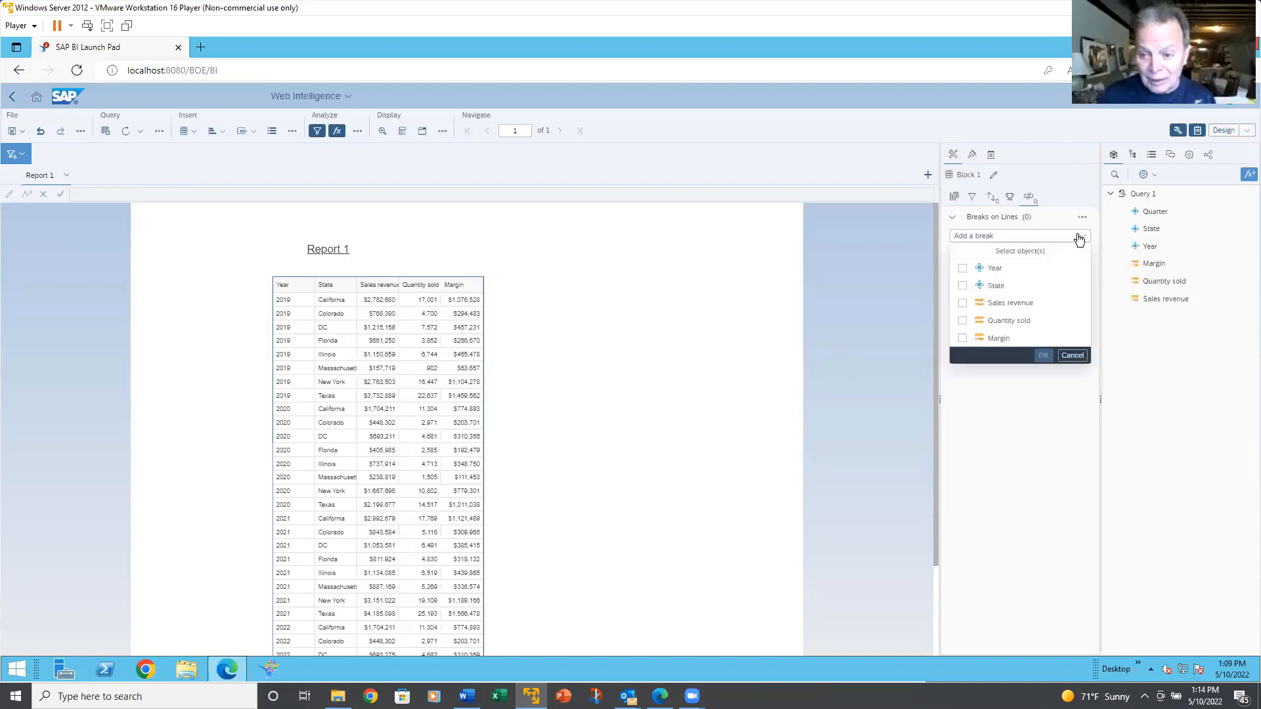
{"action": "left_click", "coordinate": [969, 272]}
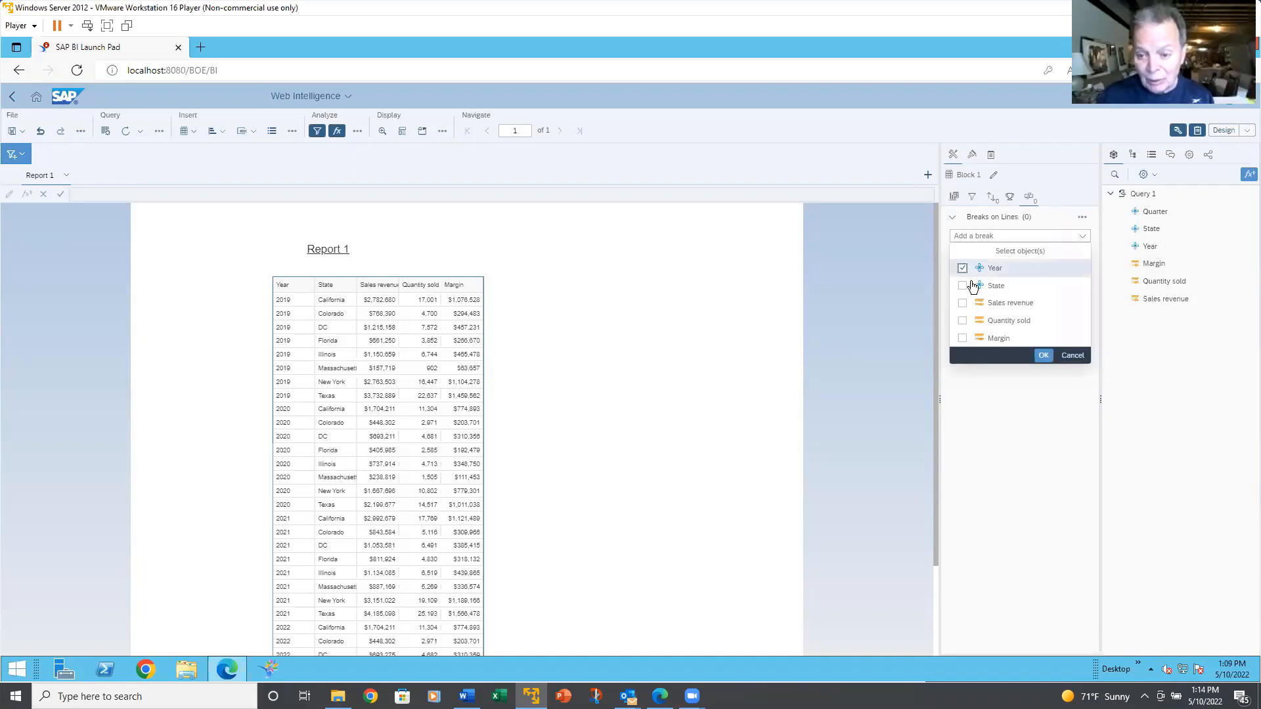
{"action": "left_click", "coordinate": [1041, 357]}
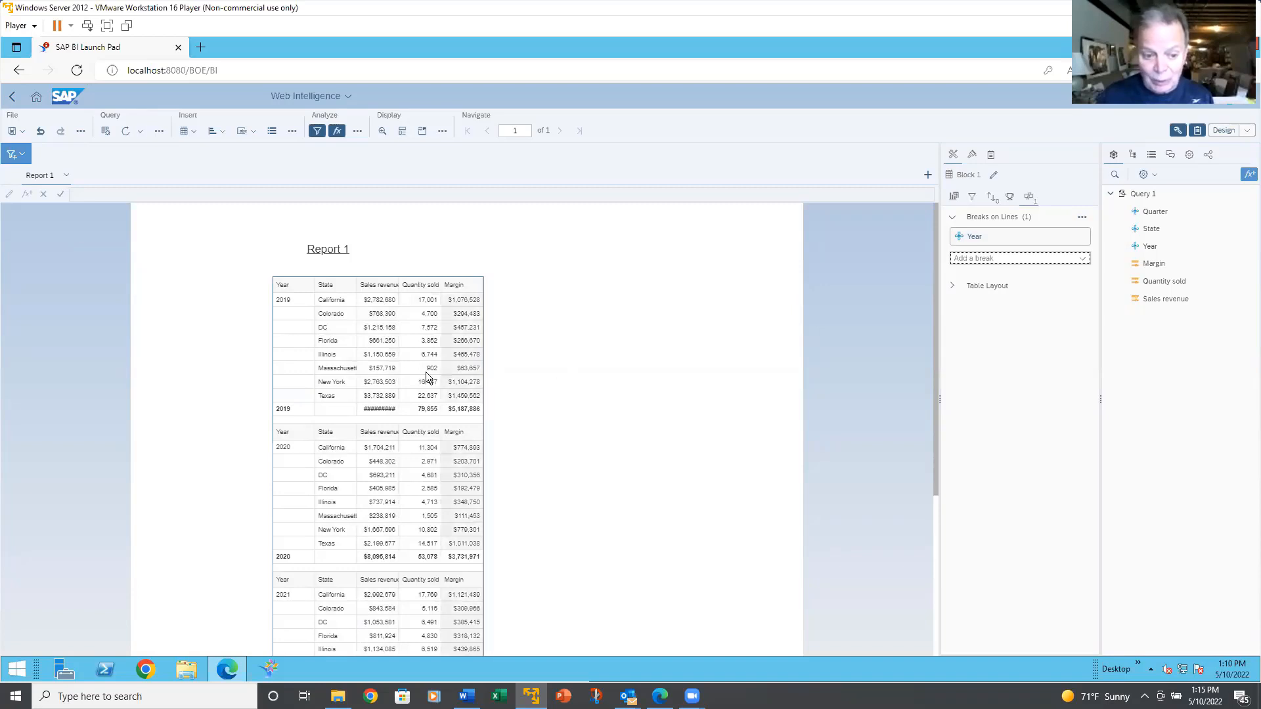
{"action": "left_click", "coordinate": [397, 351]}
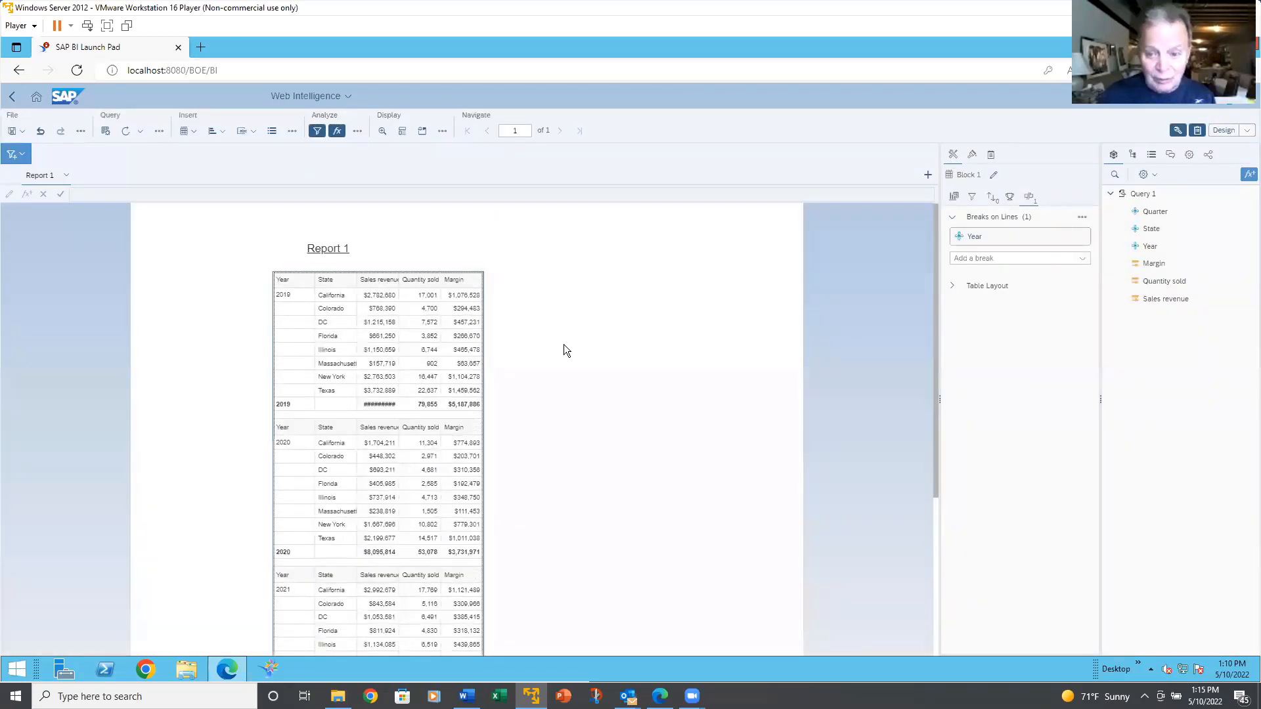
{"action": "scroll", "coordinate": [565, 344], "scroll_direction": "down", "scroll_amount": 5}
{"action": "scroll", "coordinate": [561, 345], "scroll_direction": "up", "scroll_amount": 5}
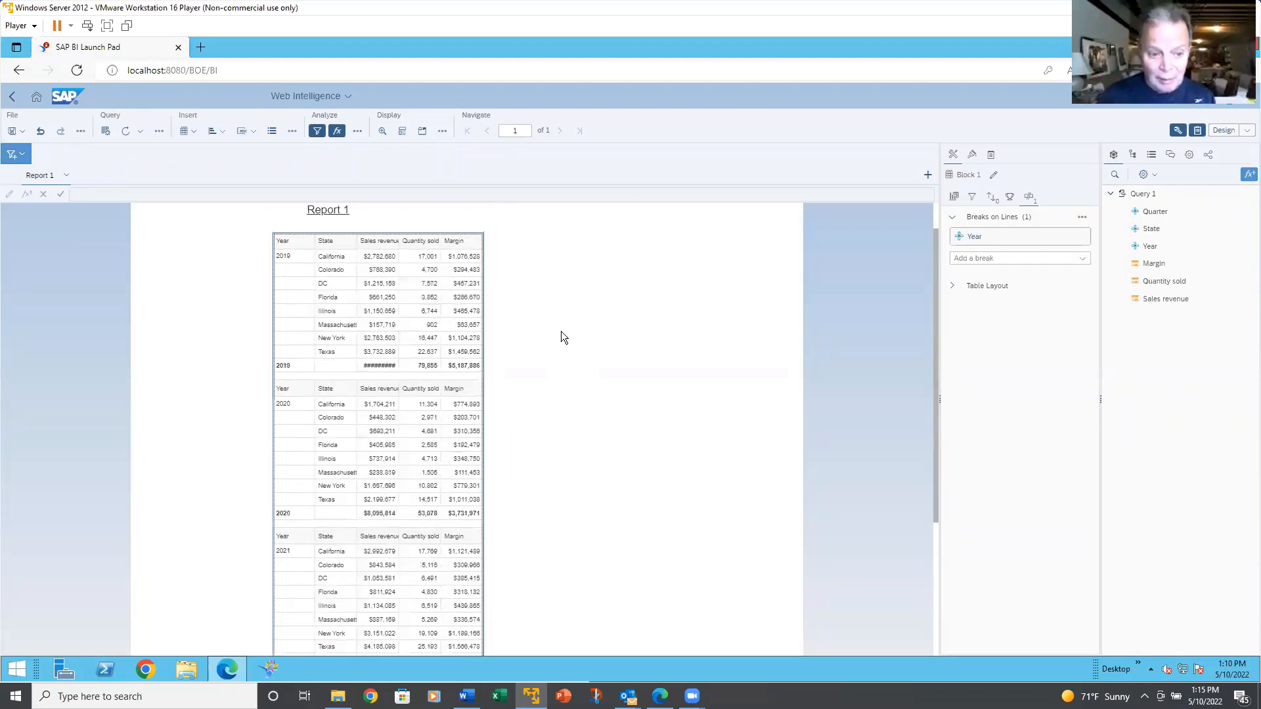
- Examine the Year break's display properties, including its duplicate values options, and leave them without making changes
{"action": "left_click", "coordinate": [294, 284]}
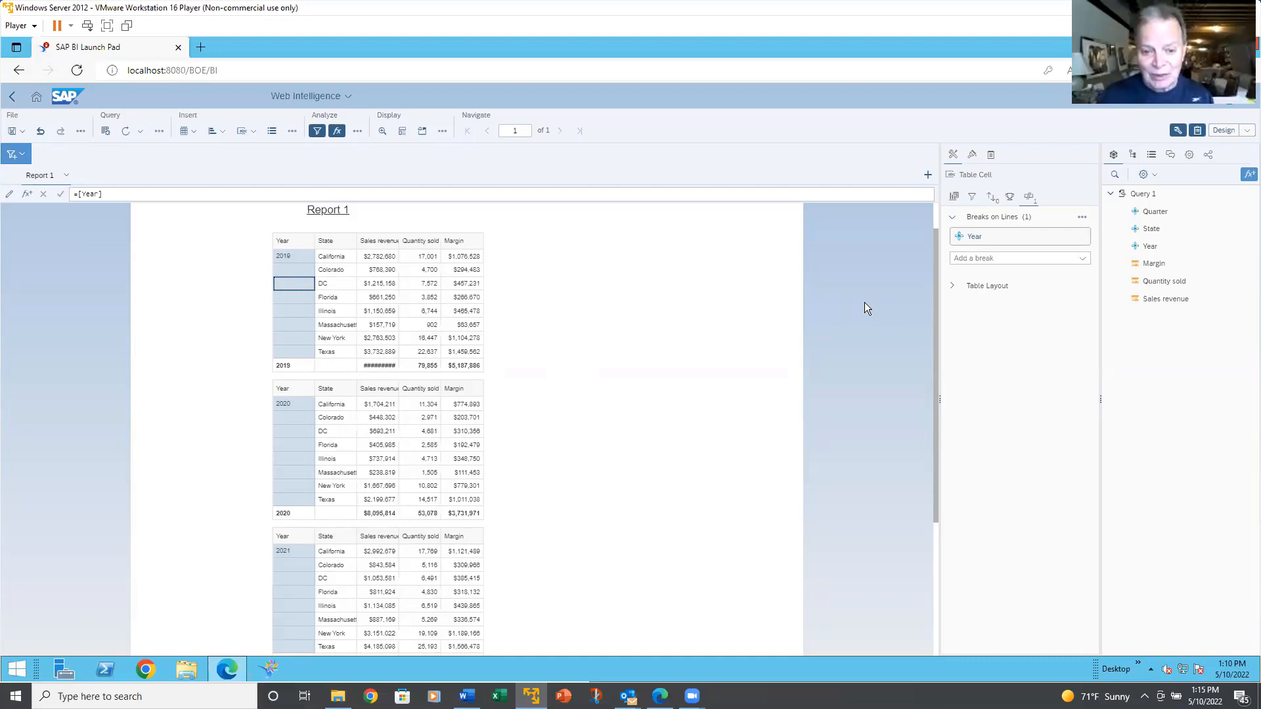
{"action": "mouse_move", "coordinate": [1009, 241]}
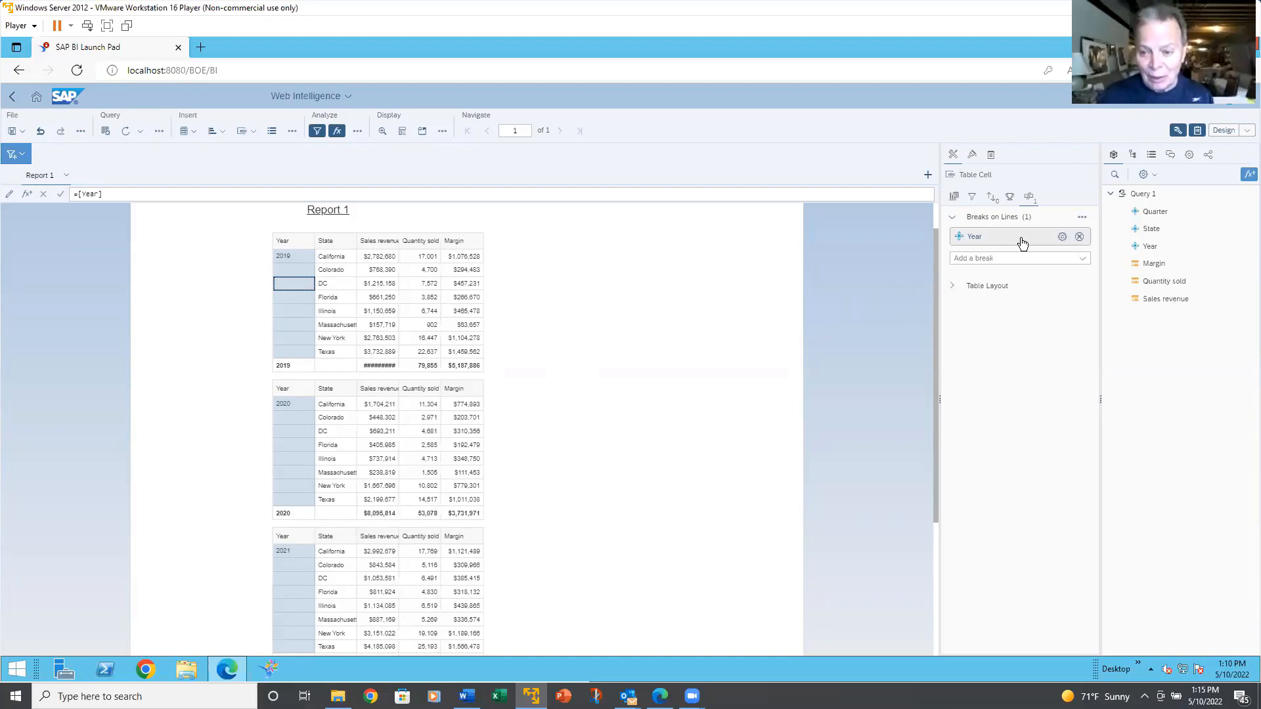
{"action": "left_click", "coordinate": [1062, 237]}
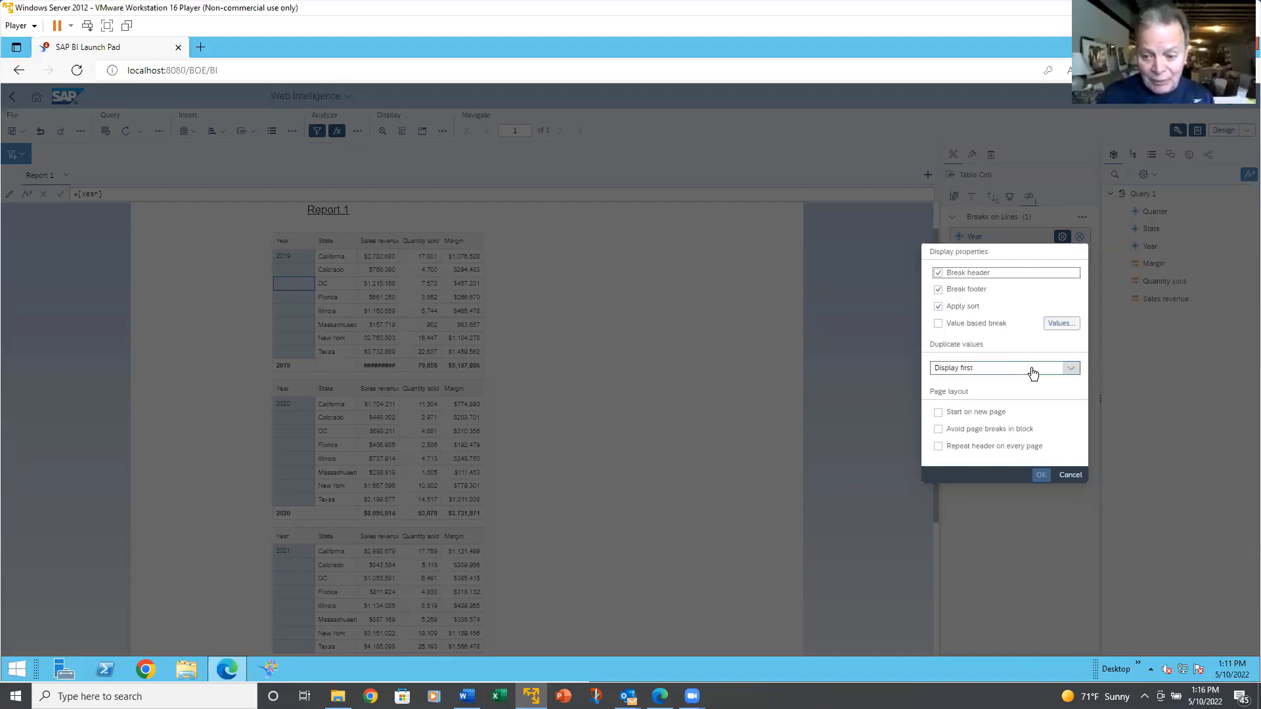
{"action": "left_click", "coordinate": [1071, 370]}
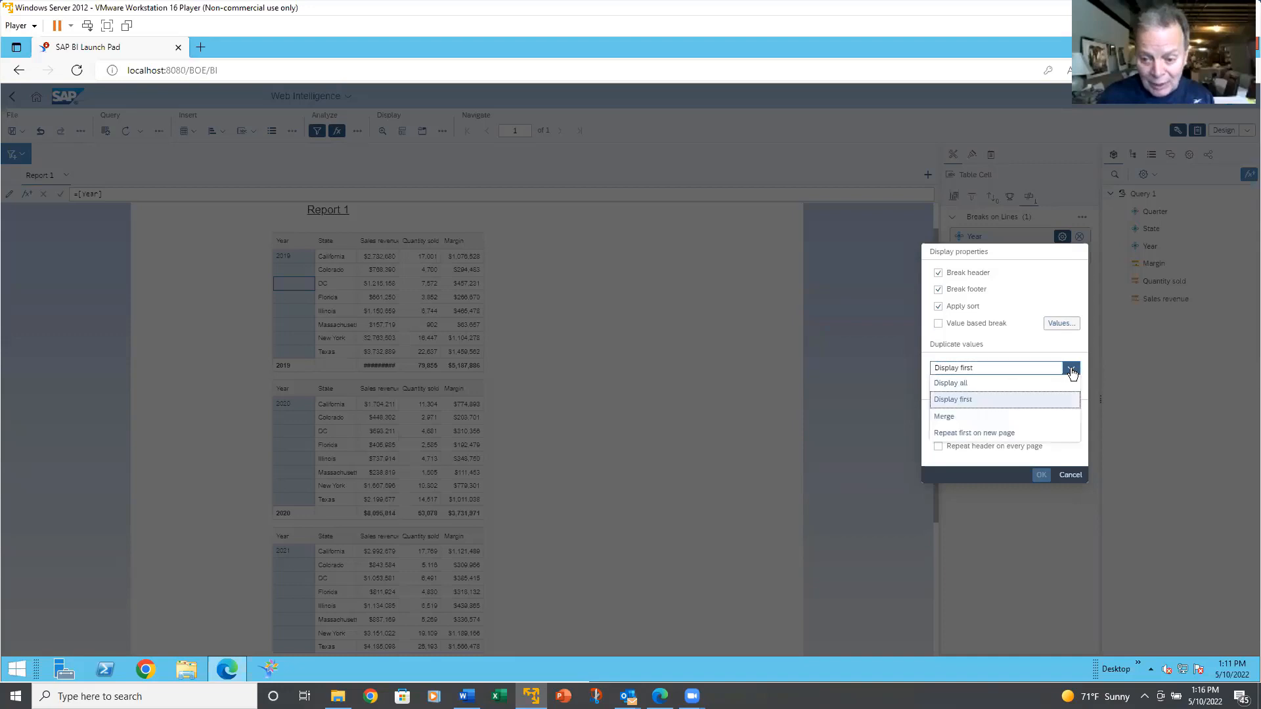
{"action": "left_click", "coordinate": [1071, 371]}
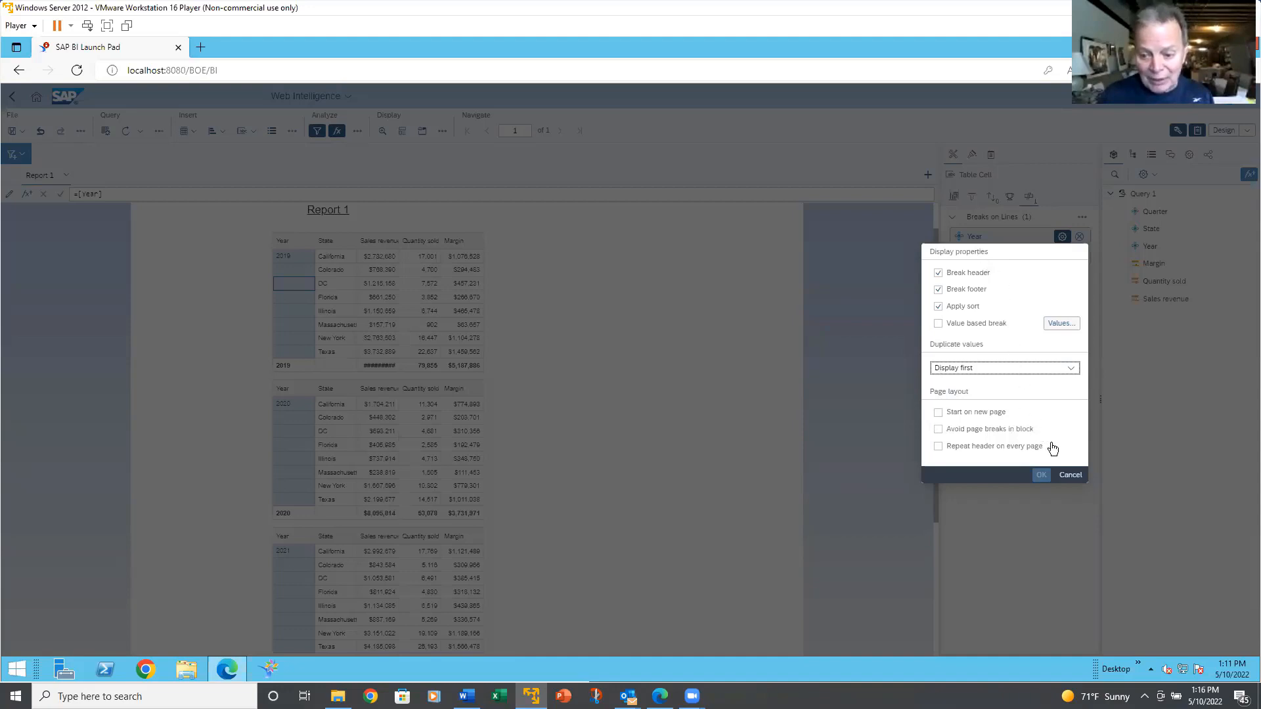
{"action": "left_click", "coordinate": [1068, 475]}
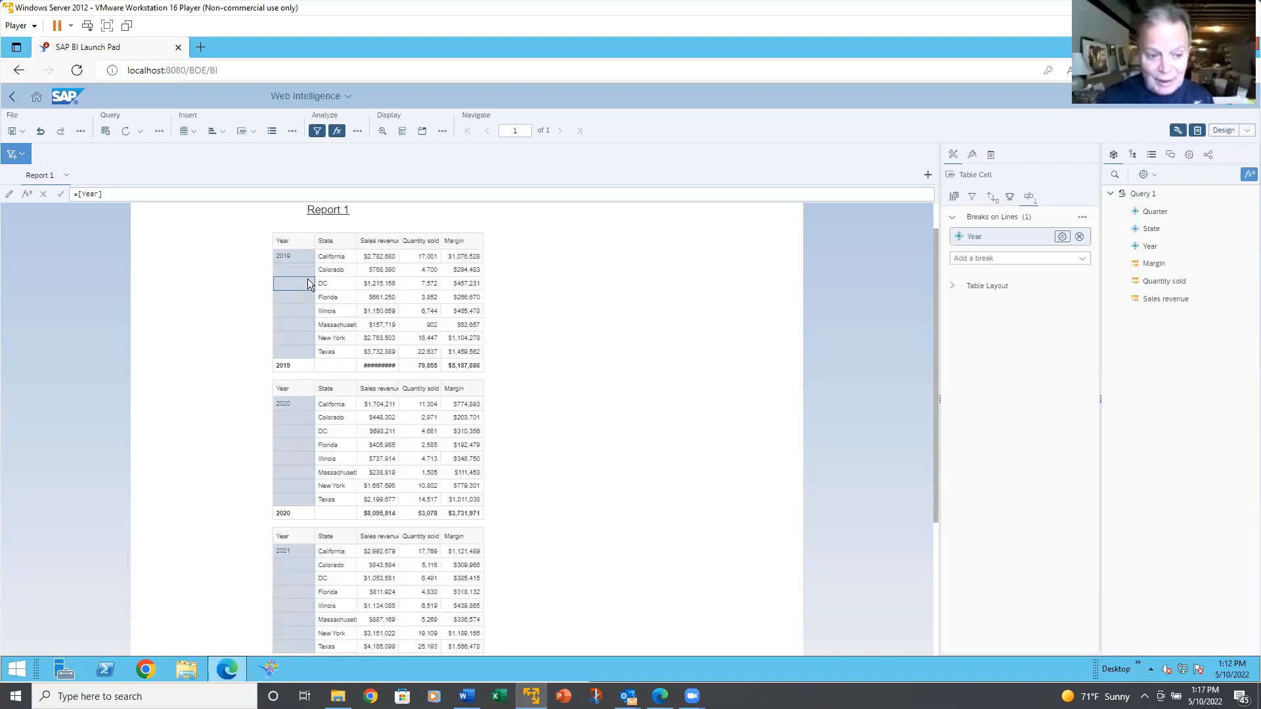
- Add a rank to the State column that keeps the top 2 states based on Sales revenue, using the Count calculation mode
{"action": "left_click", "coordinate": [331, 282]}
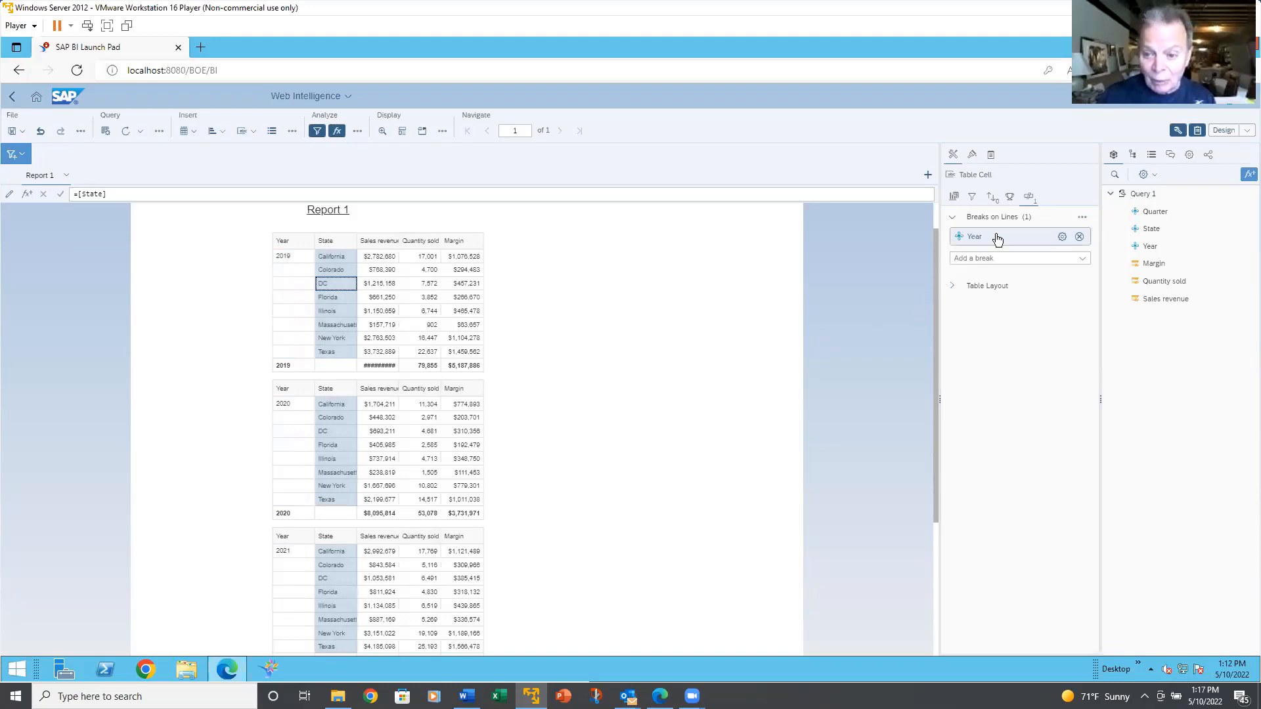
{"action": "left_click", "coordinate": [1012, 201]}
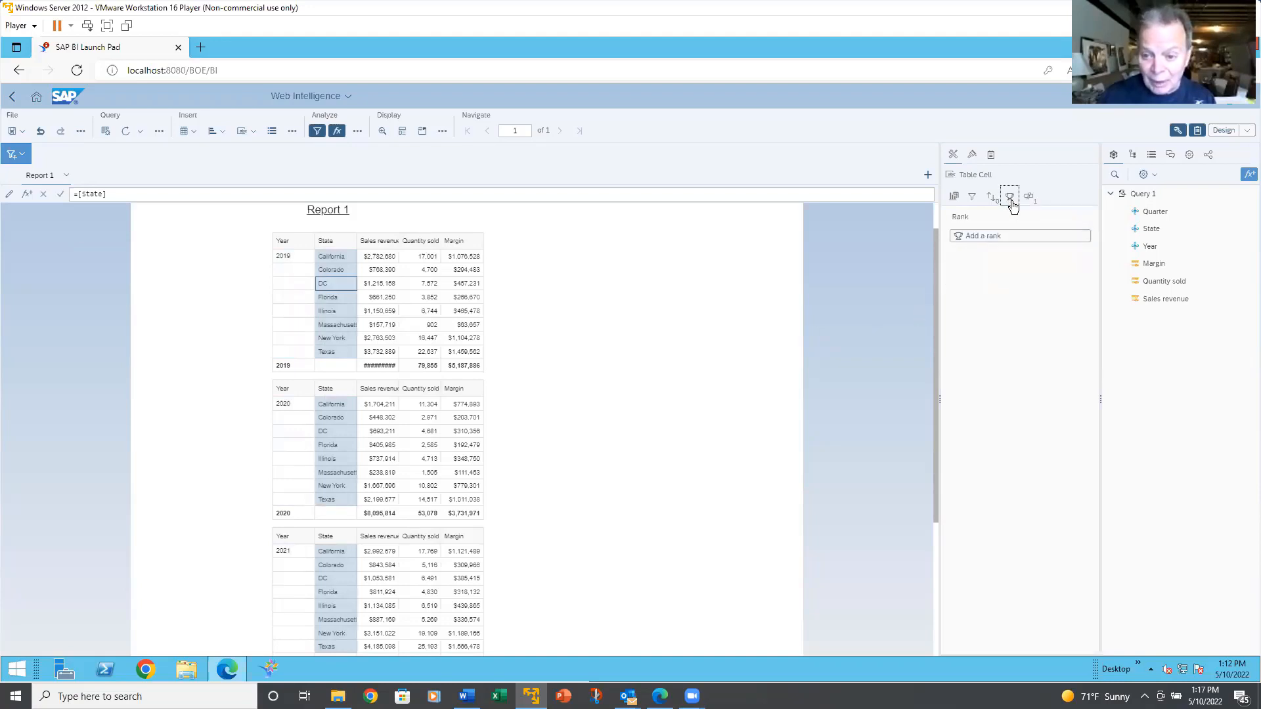
{"action": "left_click", "coordinate": [994, 238]}
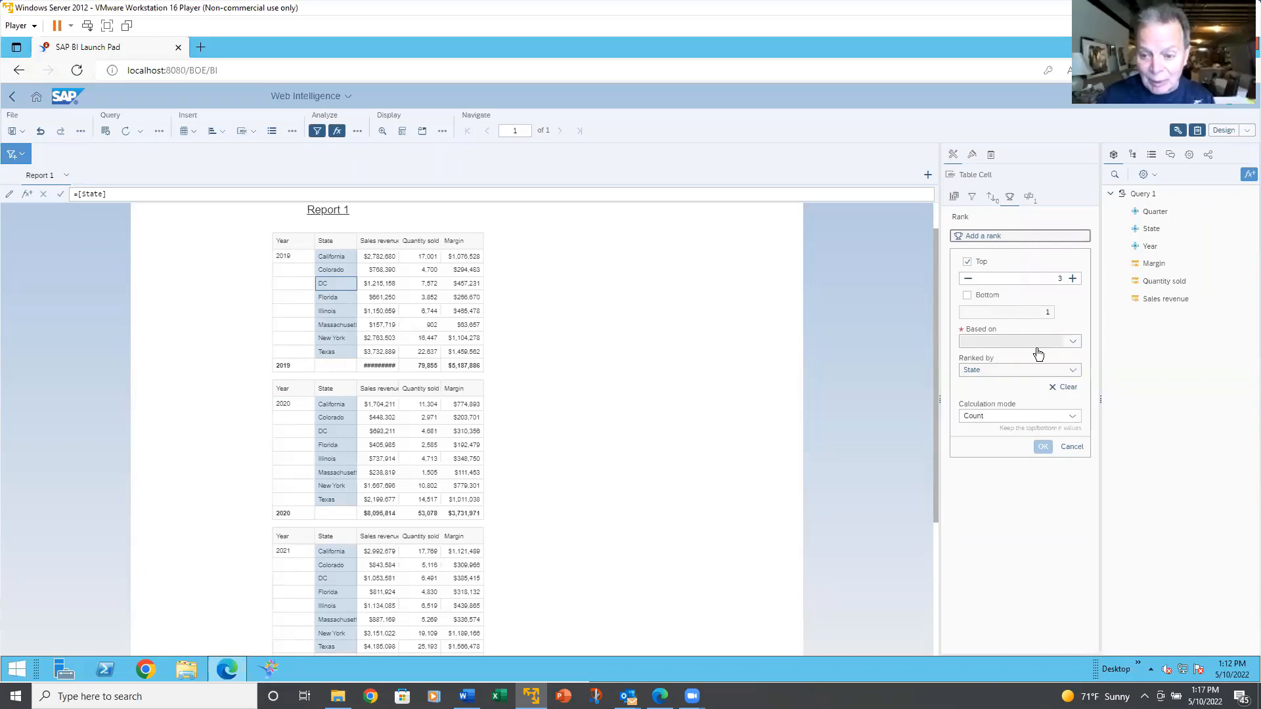
{"action": "left_click", "coordinate": [1070, 343]}
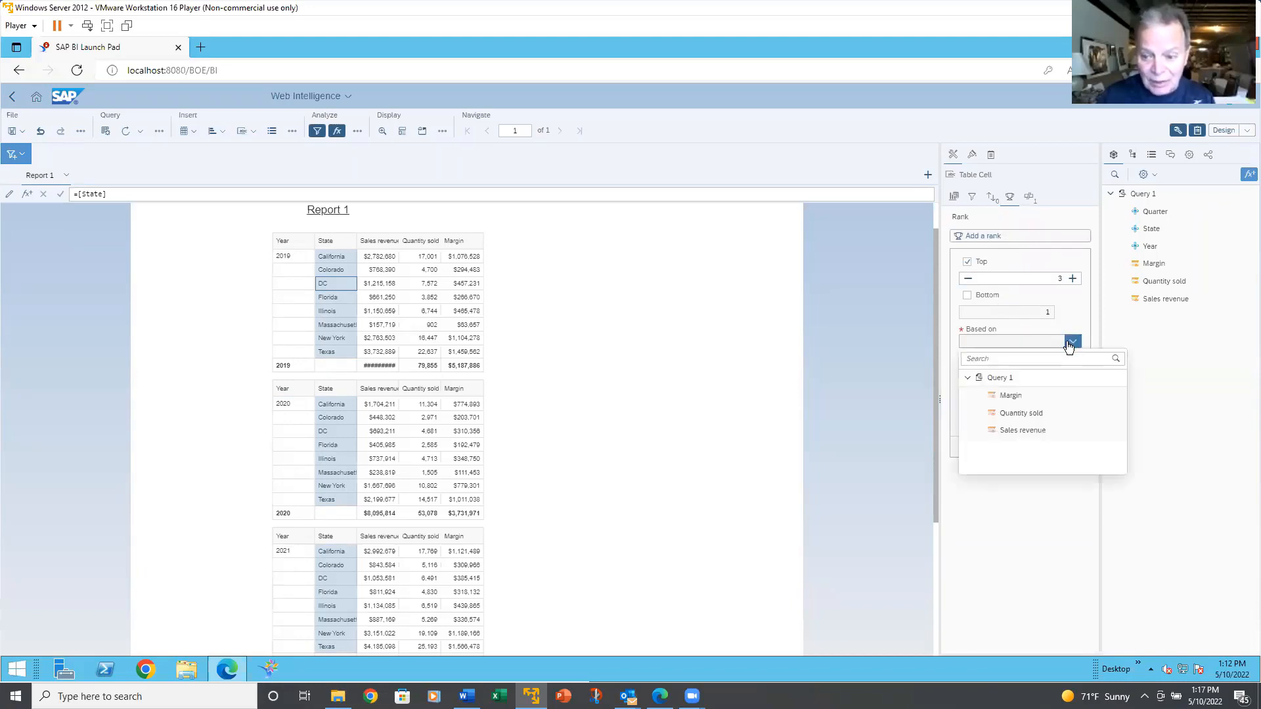
{"action": "left_click", "coordinate": [1011, 430]}
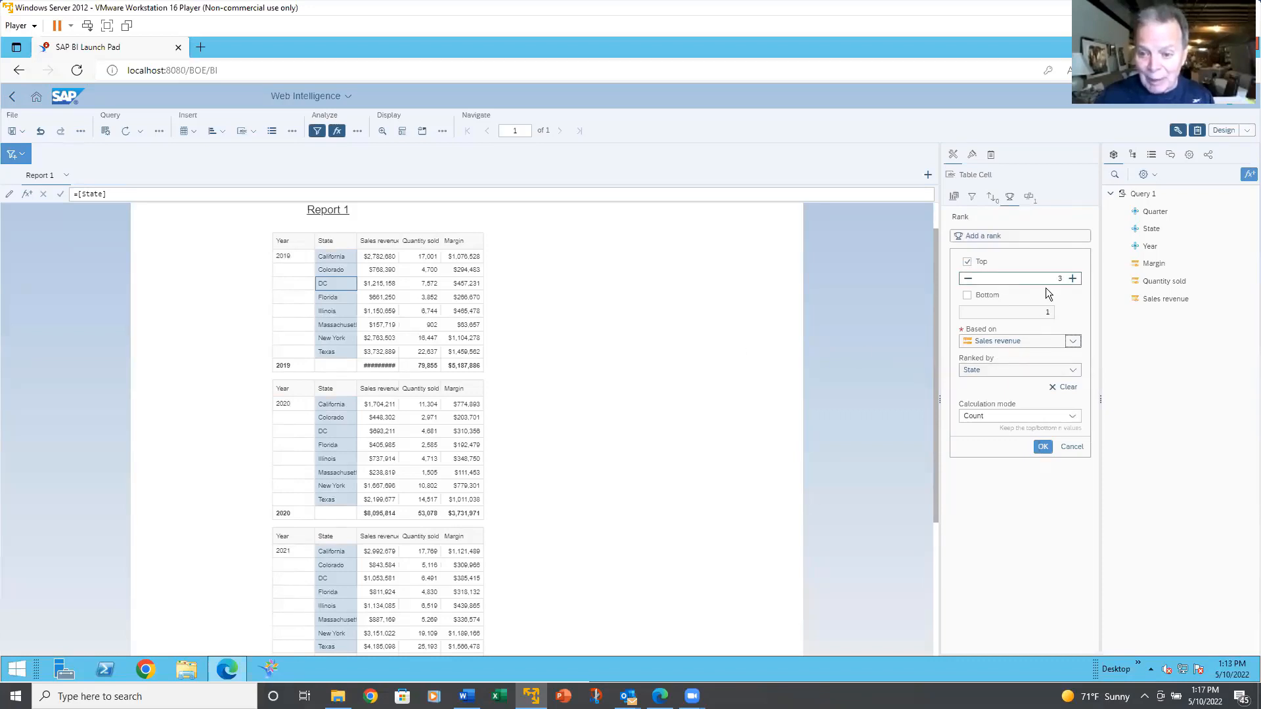
{"action": "left_click", "coordinate": [969, 282]}
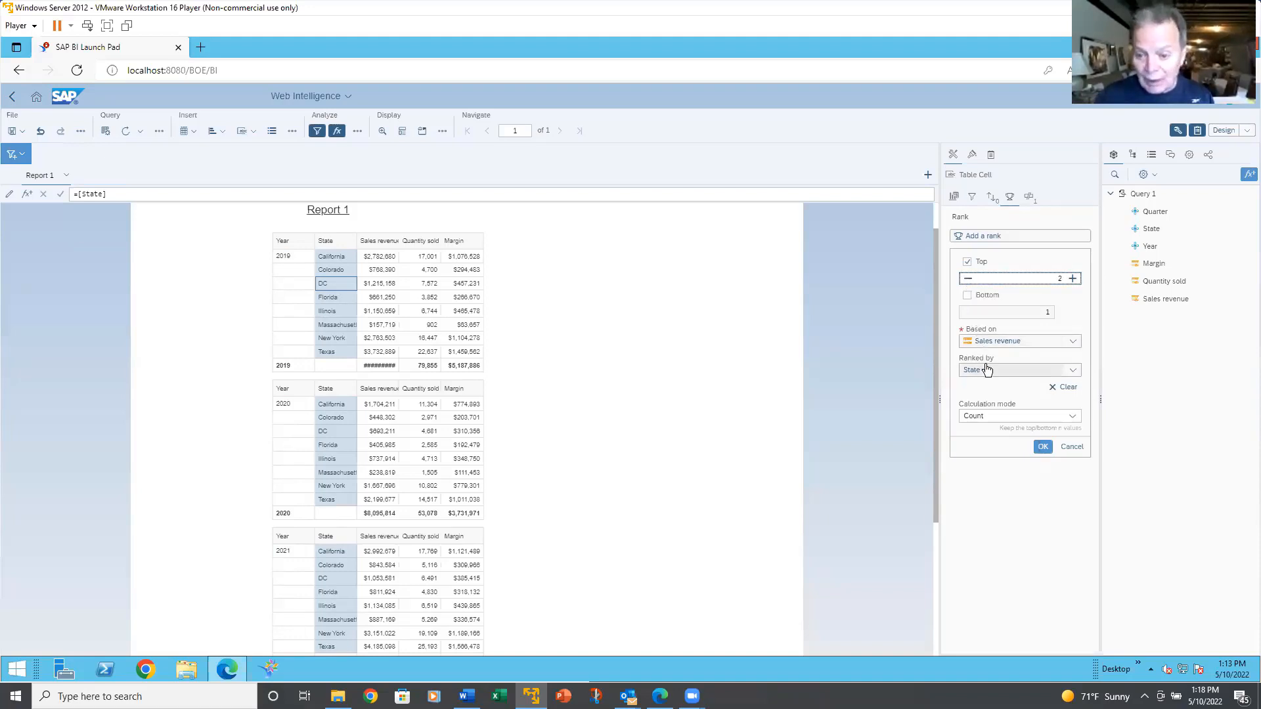
{"action": "left_click", "coordinate": [1073, 419]}
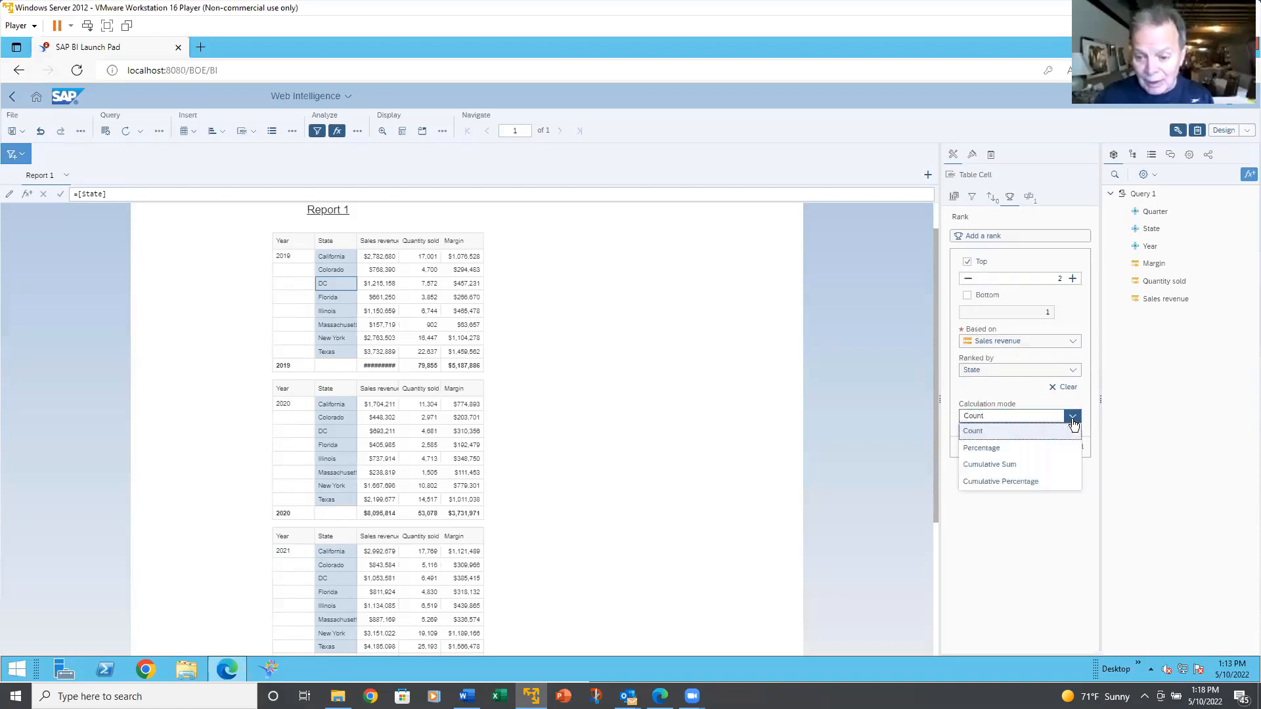
{"action": "left_click", "coordinate": [1030, 390]}
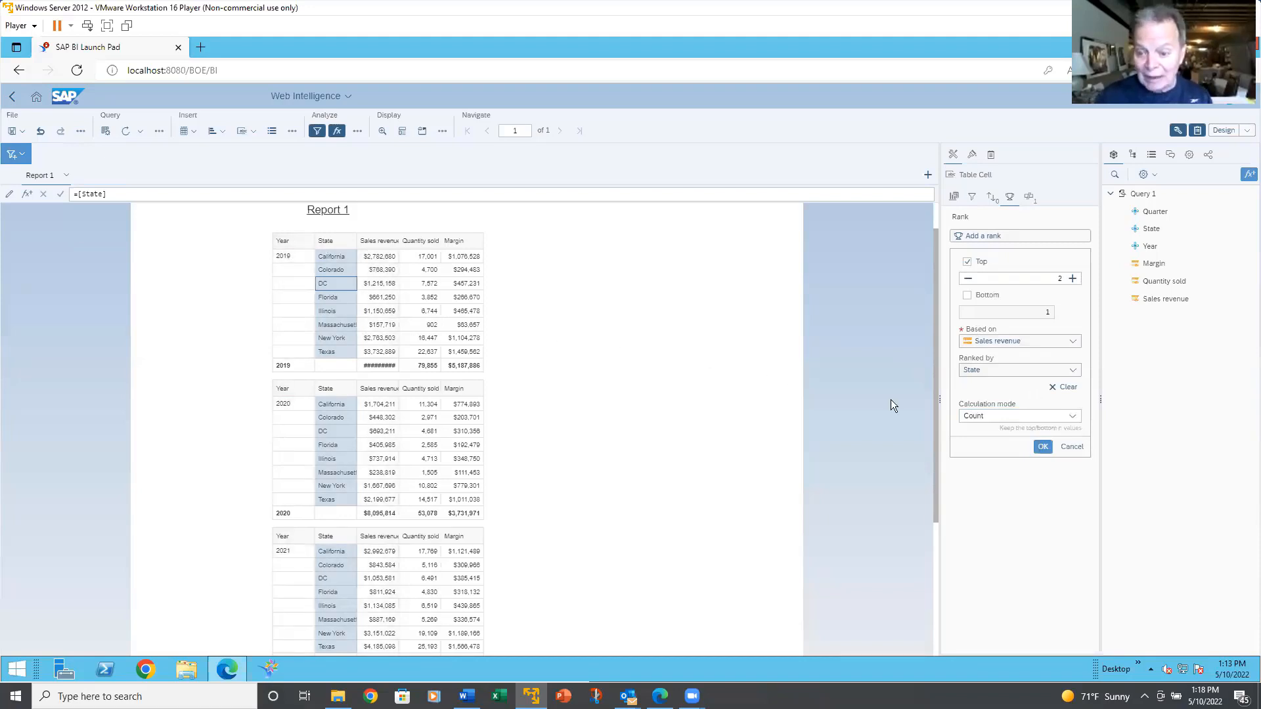
{"action": "left_click", "coordinate": [1042, 447]}
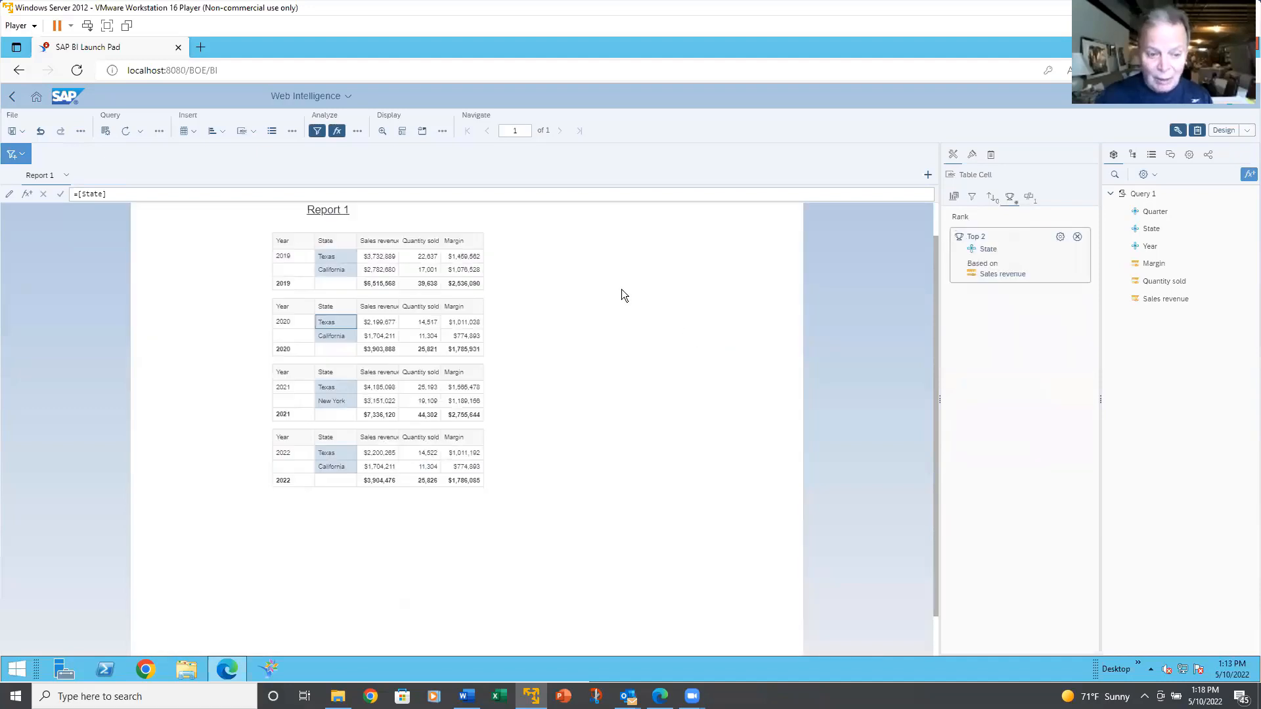
- Remove the top 2 State rank from the table block
{"action": "left_click", "coordinate": [587, 278]}
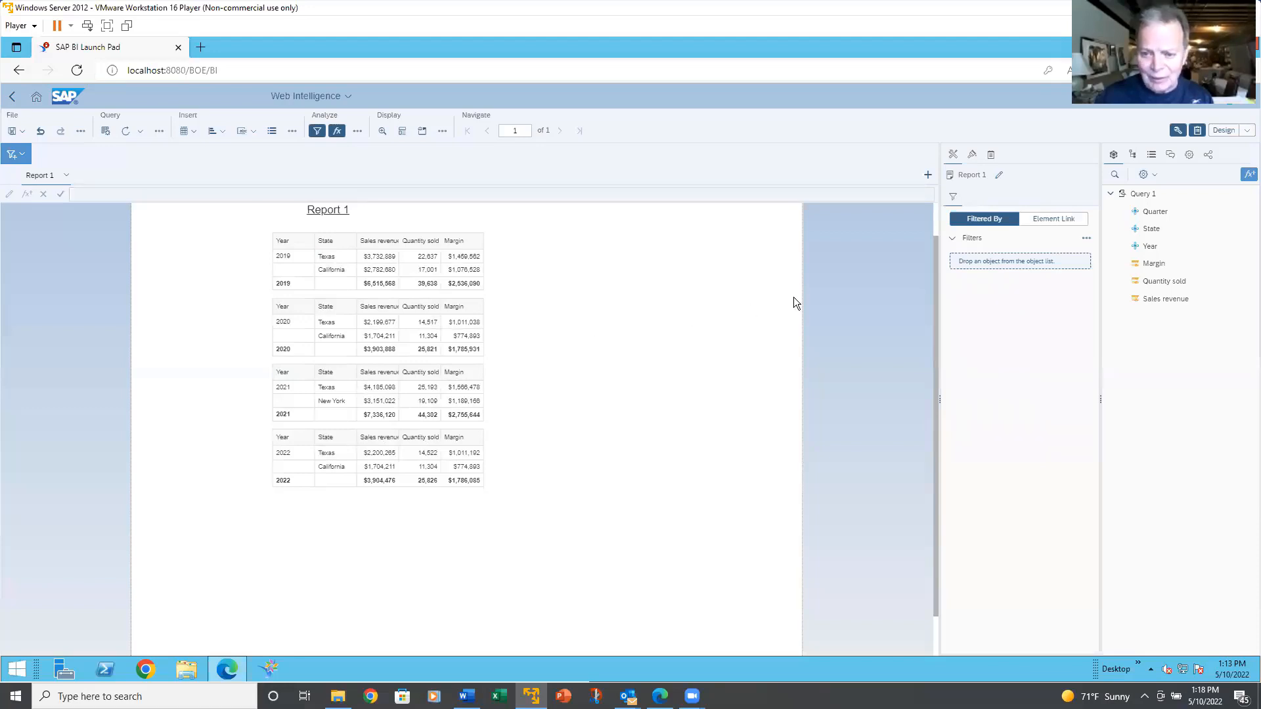
{"action": "left_click", "coordinate": [468, 239]}
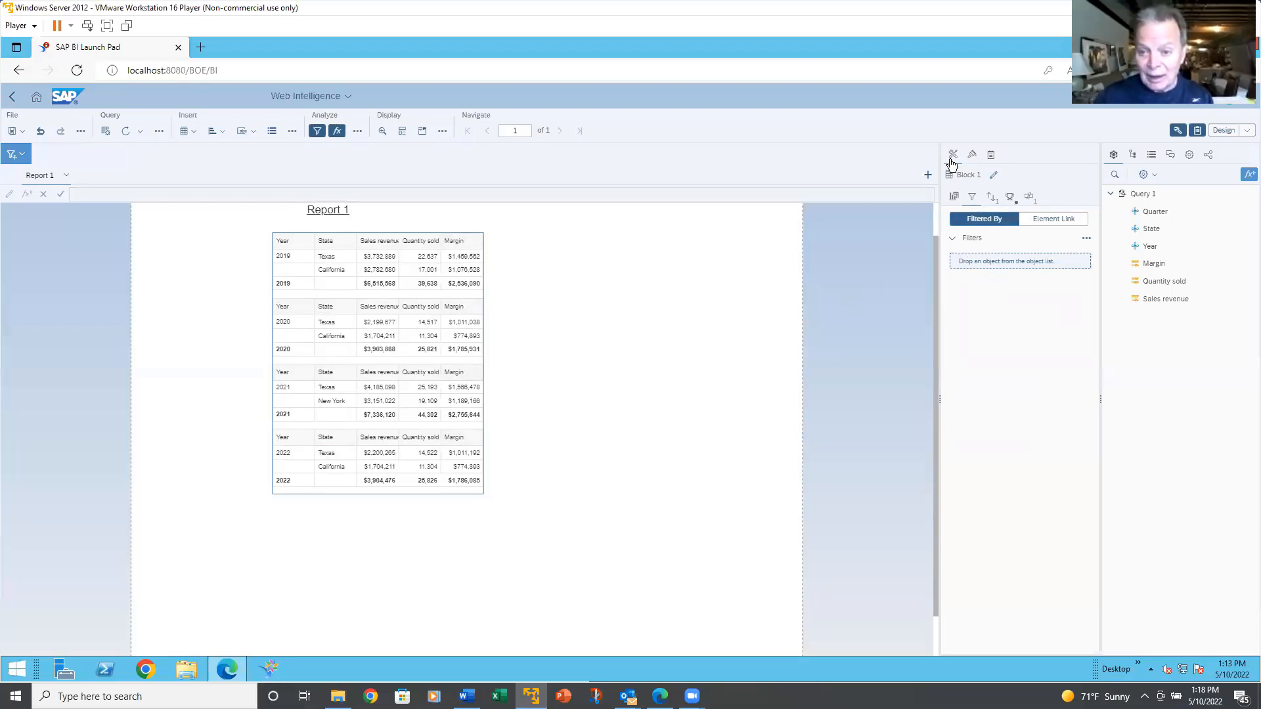
{"action": "left_click", "coordinate": [1014, 201]}
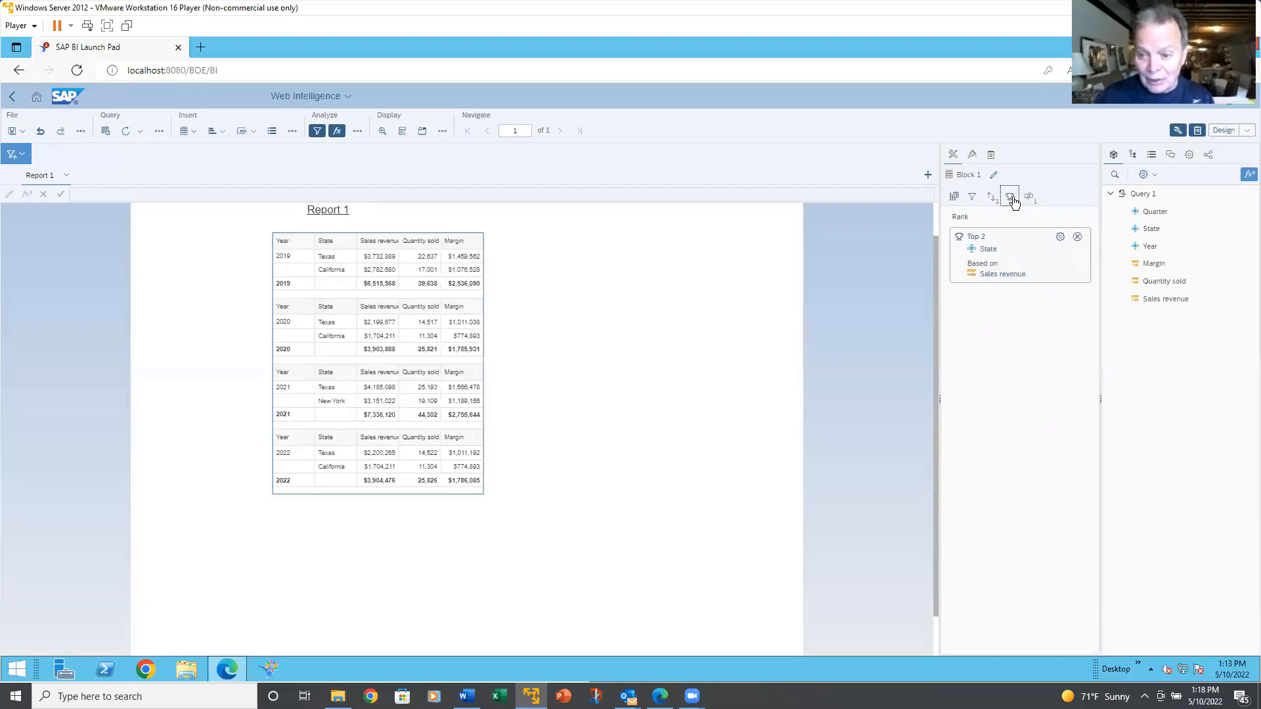
{"action": "left_click", "coordinate": [1077, 237]}
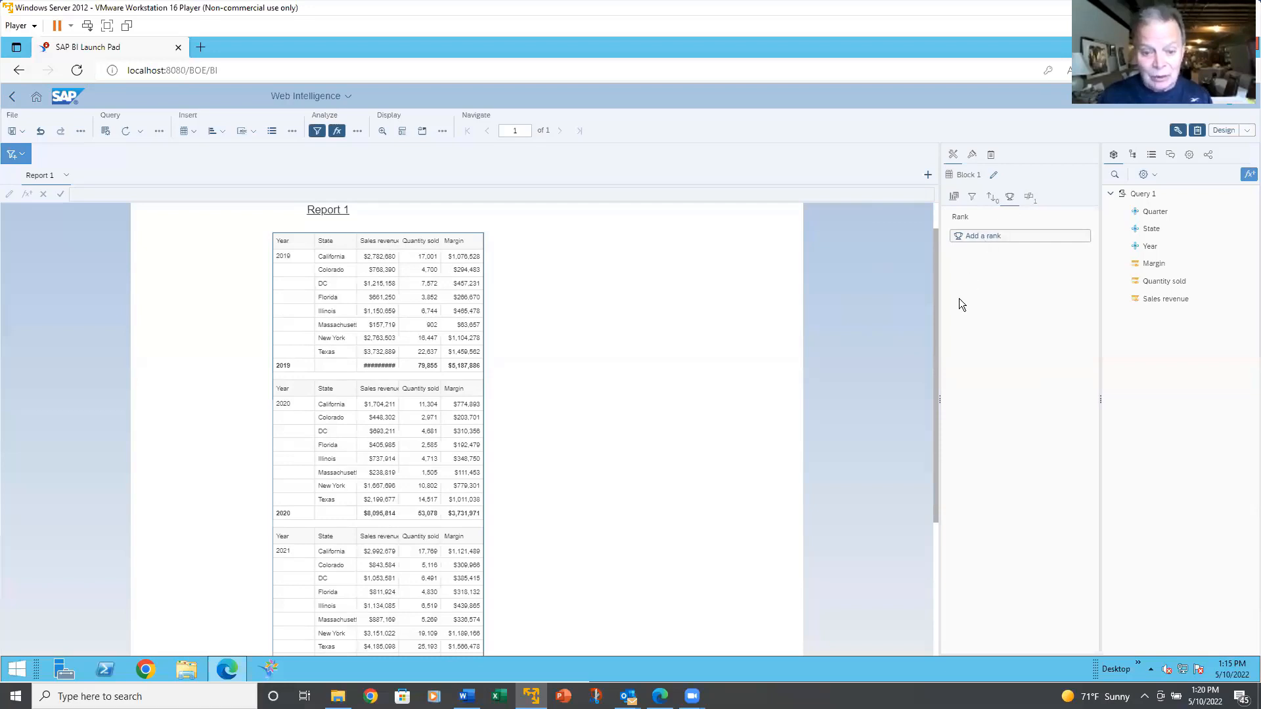
- View the objects, functions and operators offered for creating a variable, and close the dialog without creating one
{"action": "left_click", "coordinate": [1248, 178]}
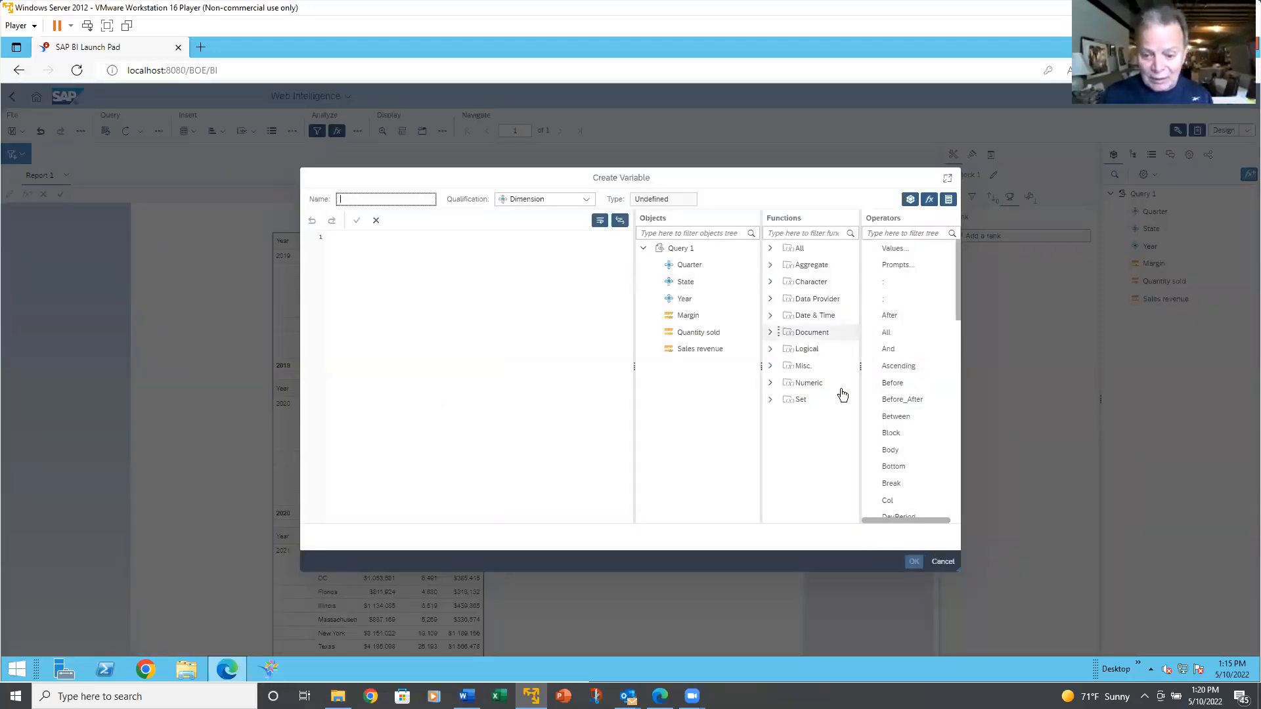
{"action": "left_click", "coordinate": [943, 563]}
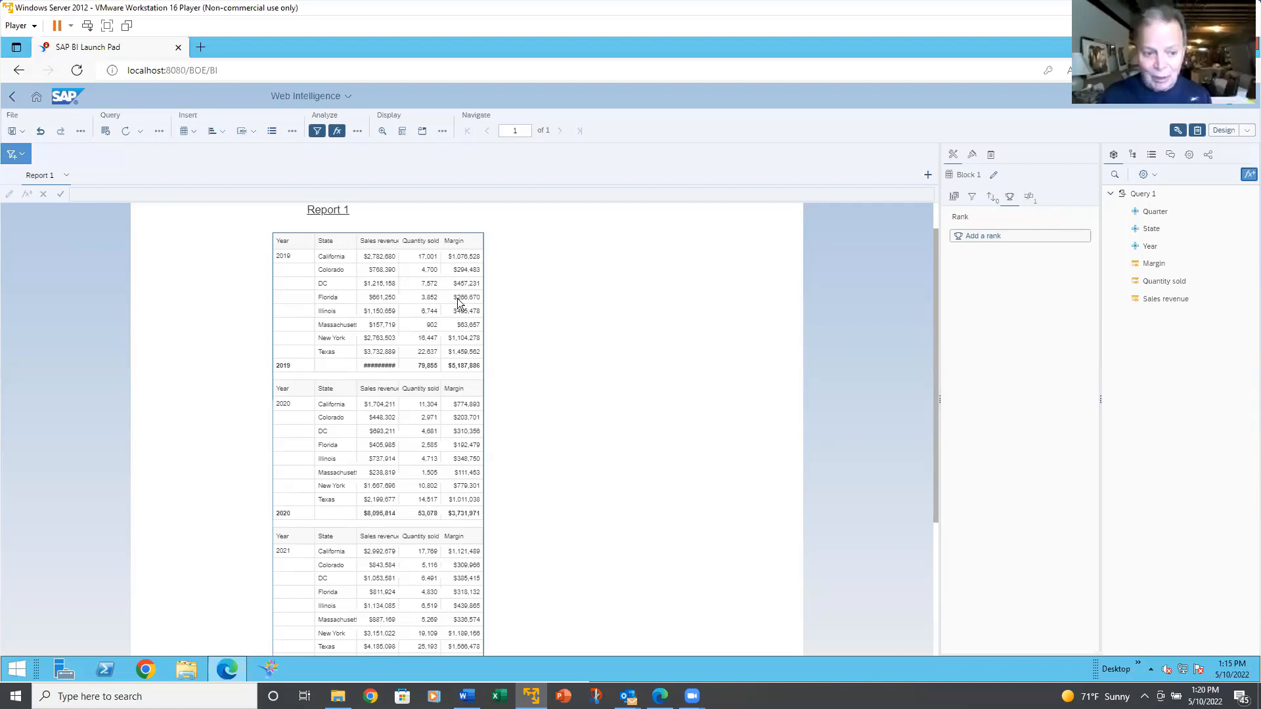
- Add a sort on Year to the table rows and set it to descending
{"action": "left_click", "coordinate": [293, 297]}
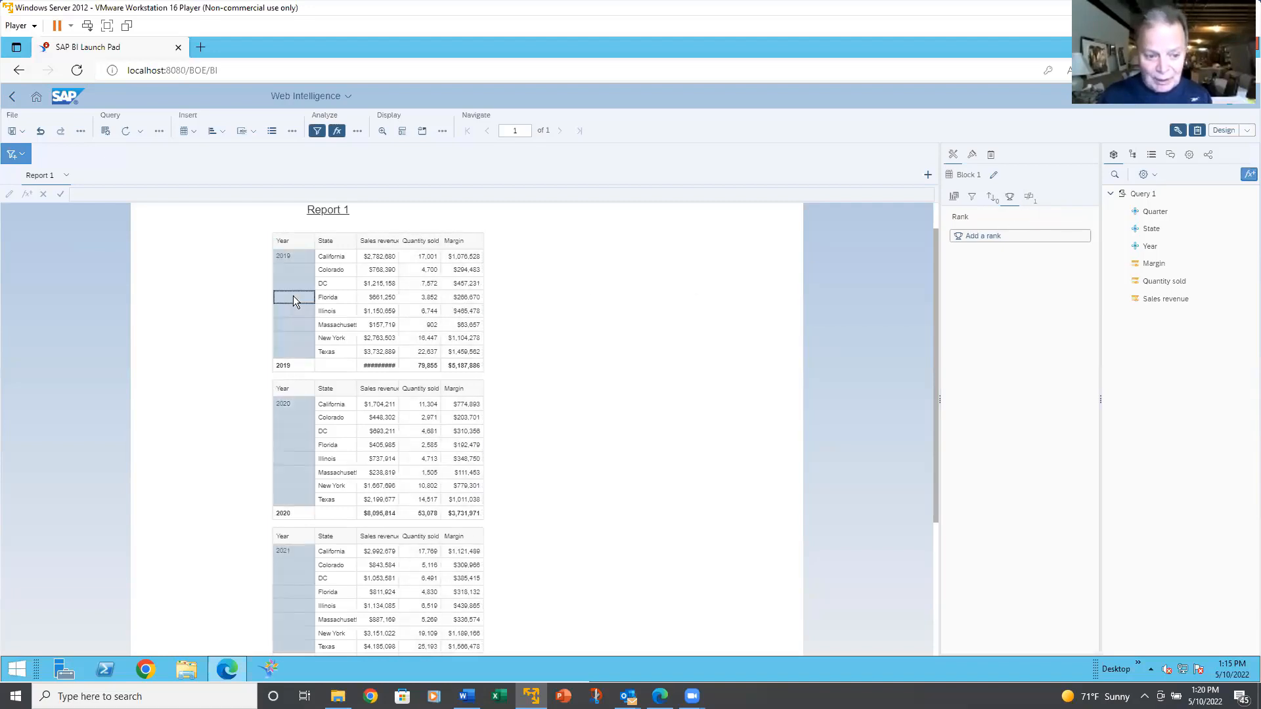
{"action": "left_click", "coordinate": [990, 197]}
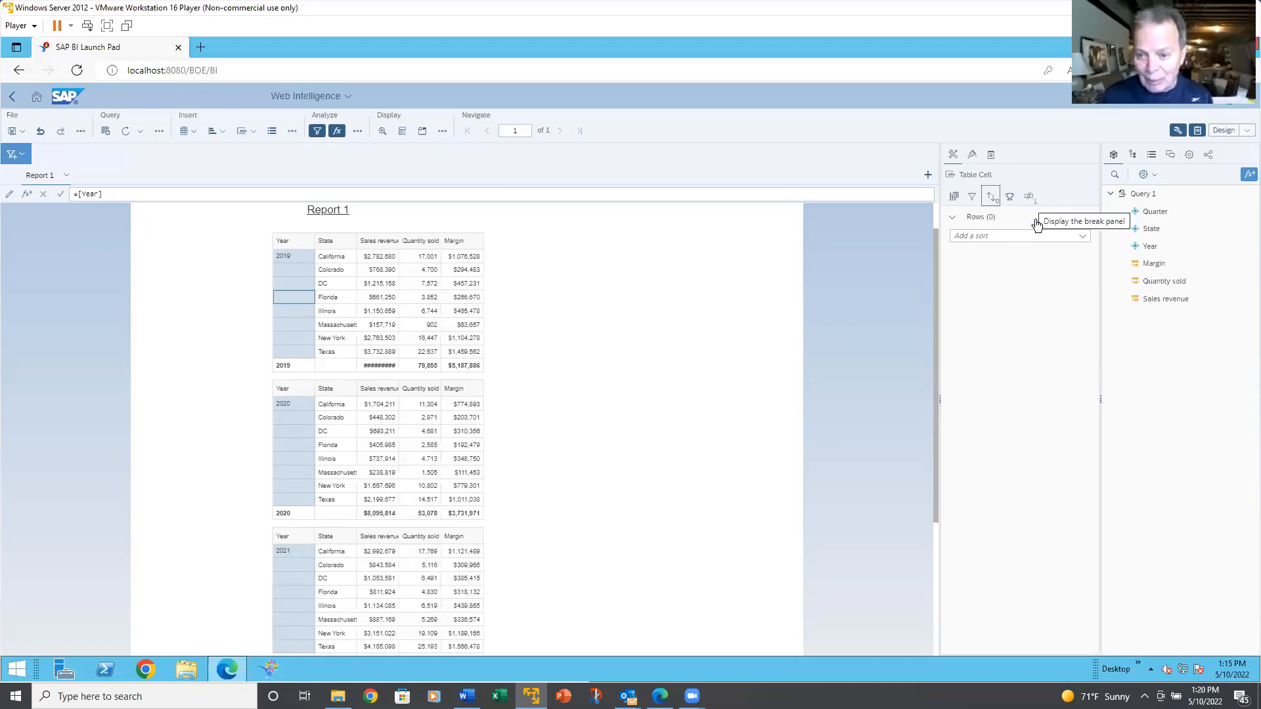
{"action": "left_click", "coordinate": [1082, 236]}
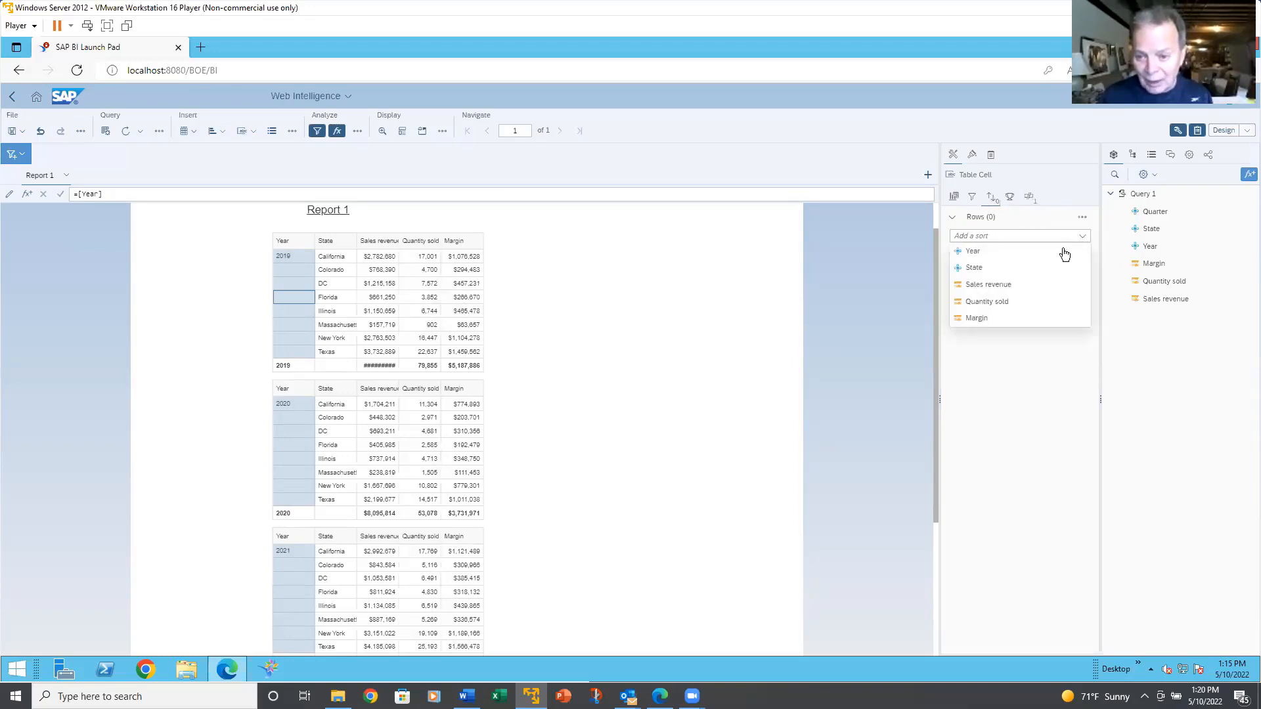
{"action": "left_click", "coordinate": [981, 252]}
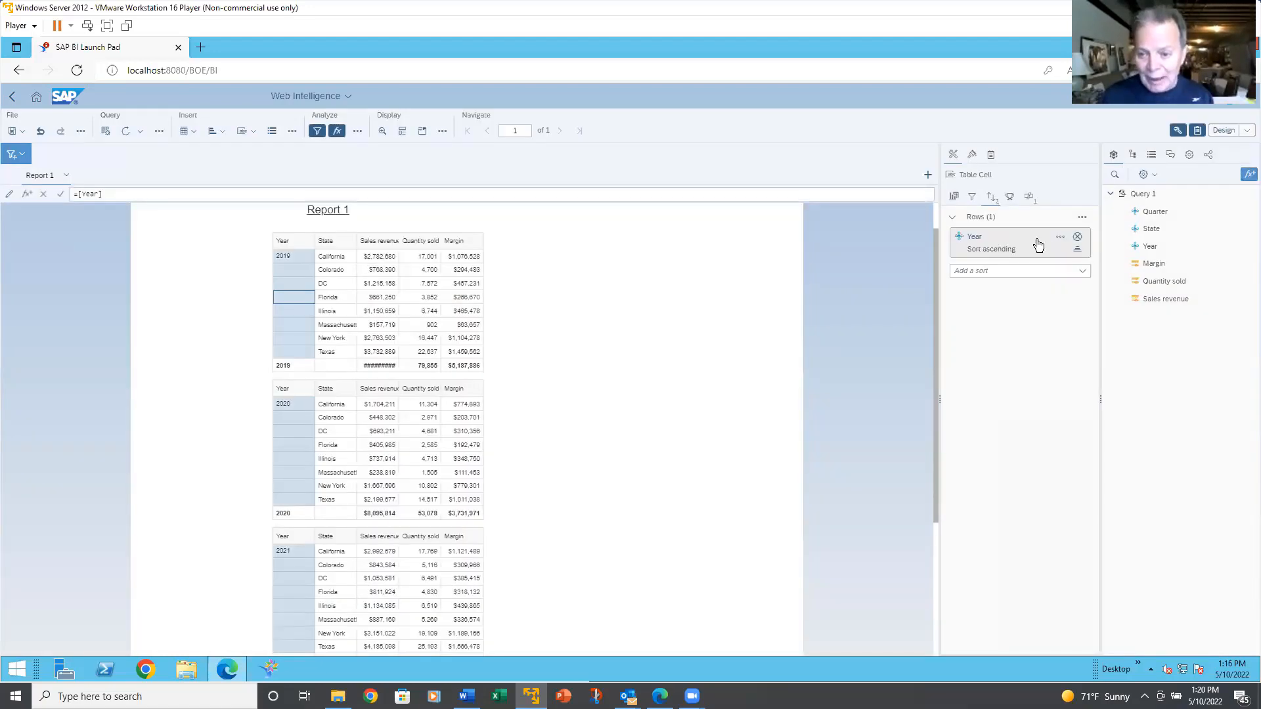
{"action": "left_click", "coordinate": [1076, 251]}
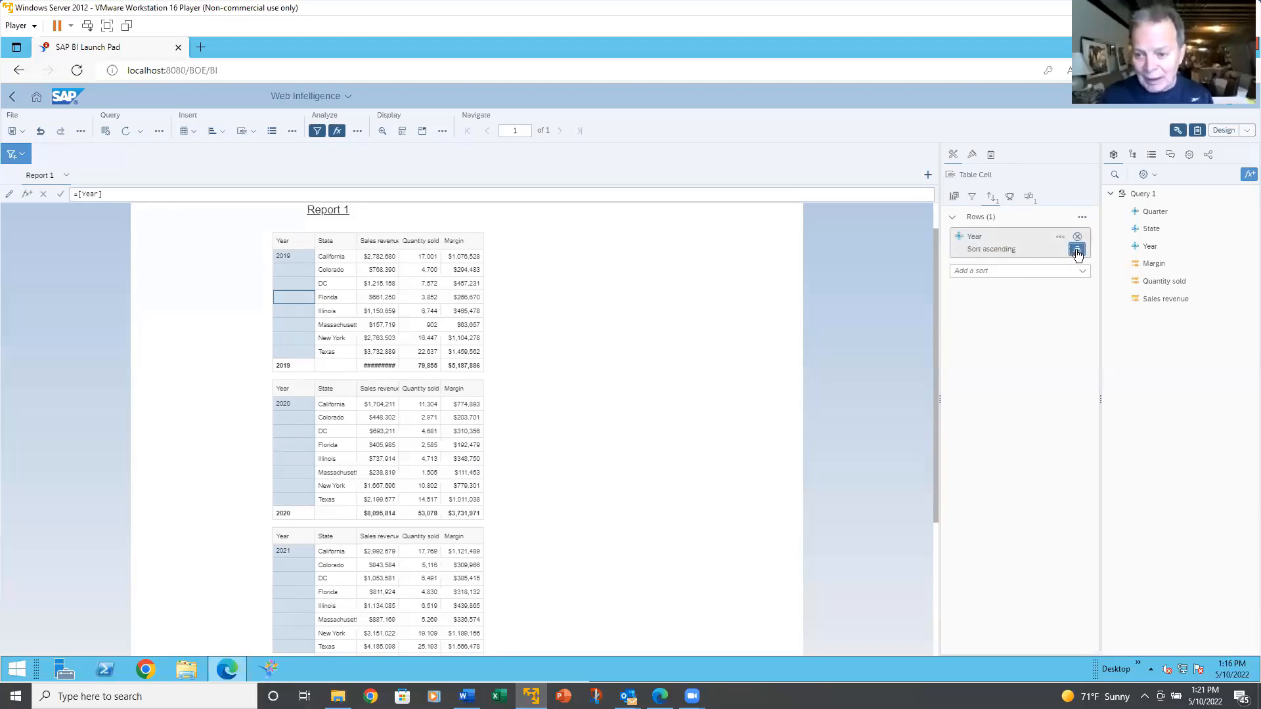
{"action": "left_click", "coordinate": [1076, 249]}
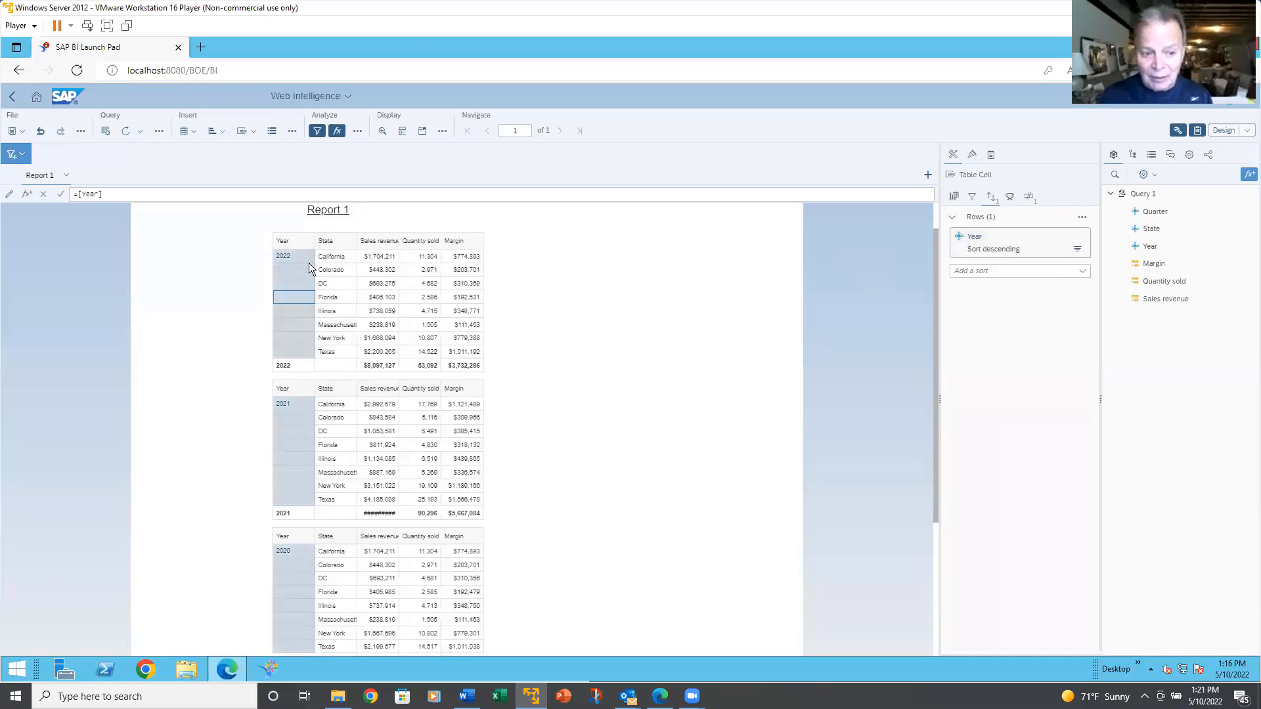
{"action": "left_click", "coordinate": [565, 303]}
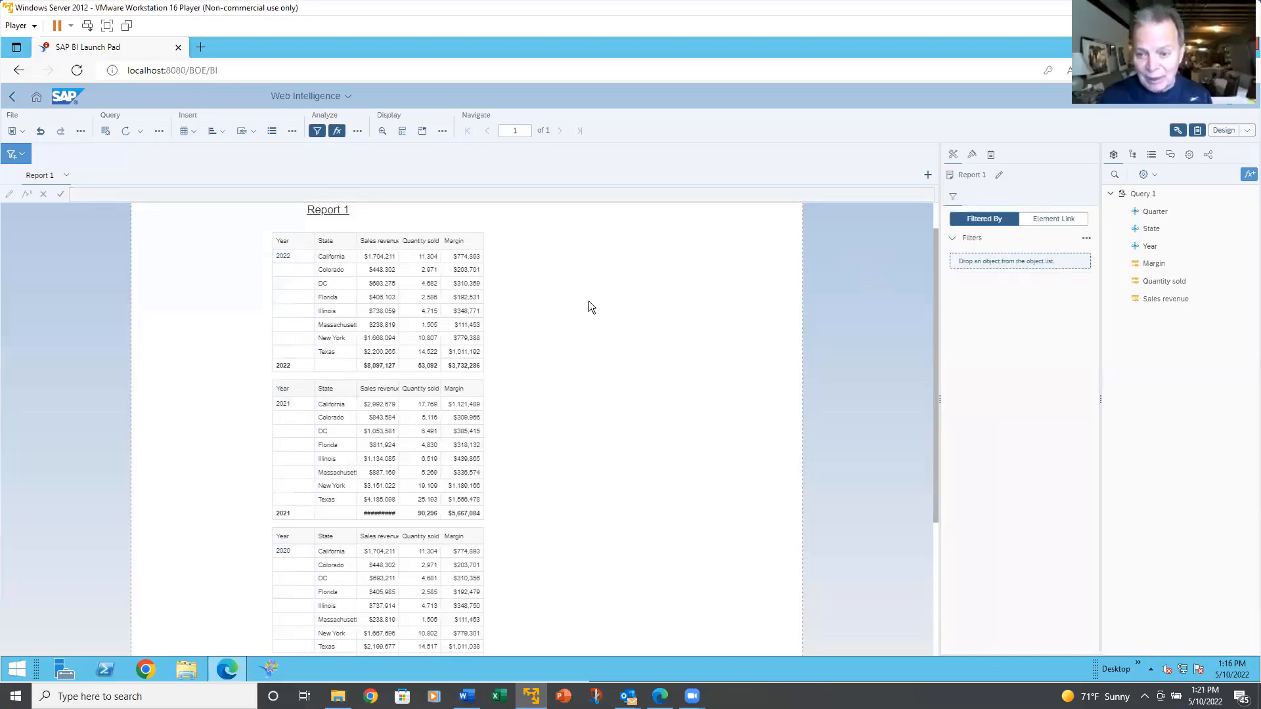
- Select the whole table block in Report 1
{"action": "left_click", "coordinate": [431, 234]}
{"action": "left_click", "coordinate": [529, 273]}
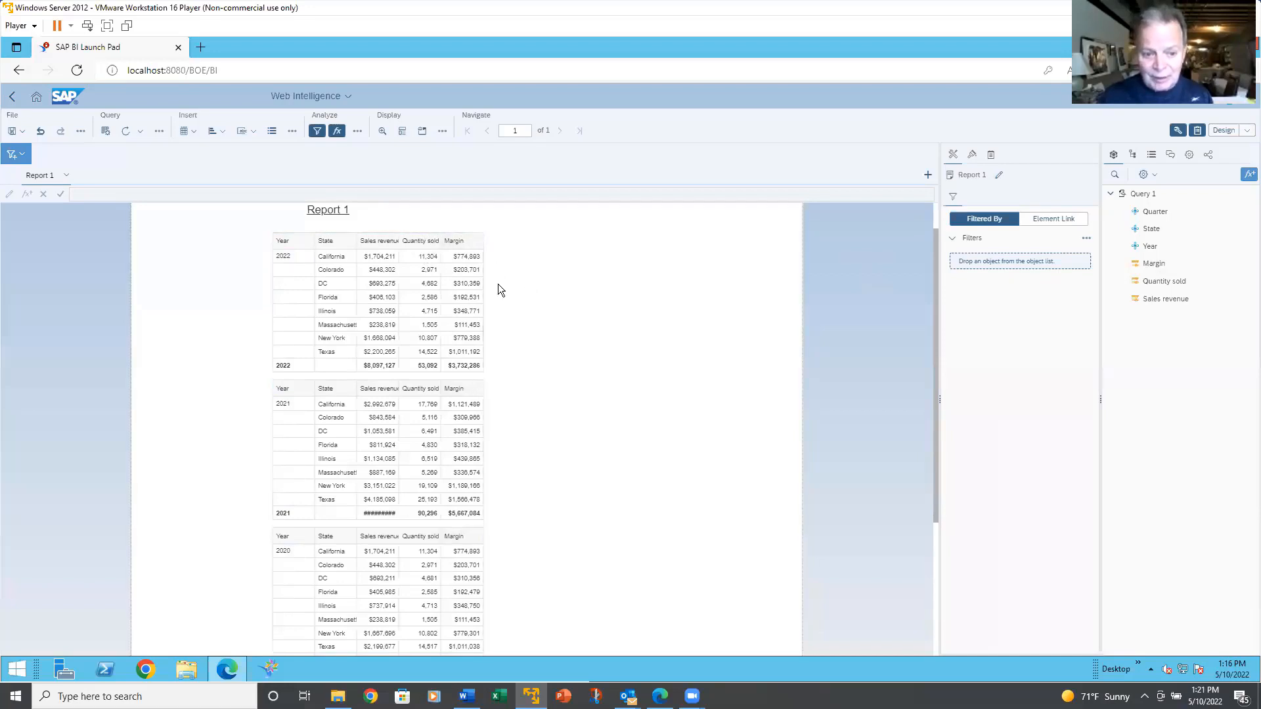
{"action": "left_click", "coordinate": [380, 268]}
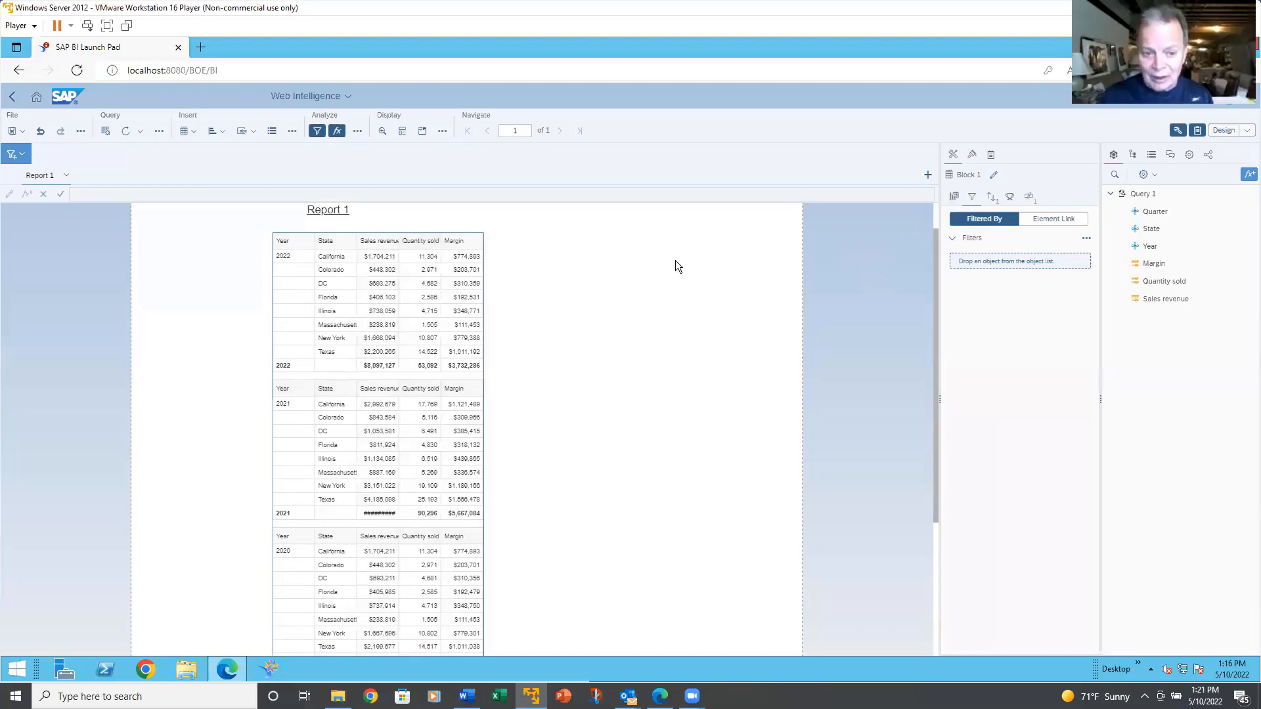
- Reselect the whole table block in Report 1 and display its data assignment
{"action": "left_click", "coordinate": [596, 259]}
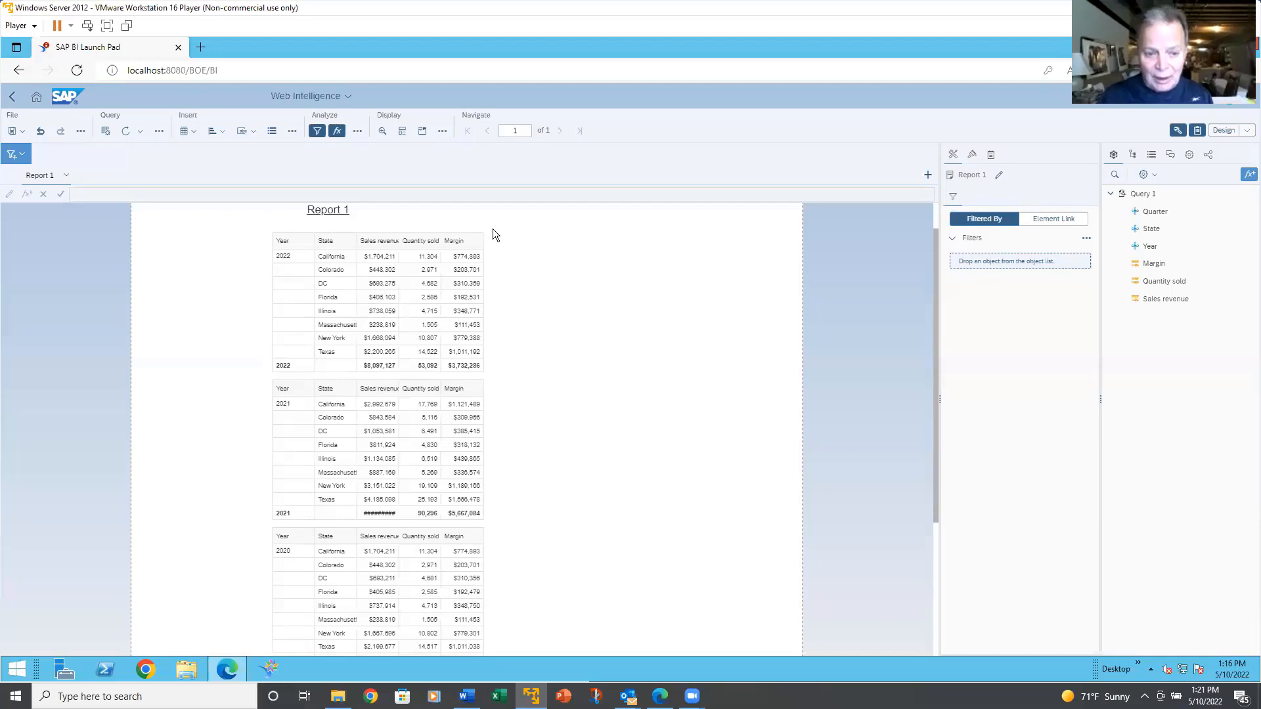
{"action": "left_click", "coordinate": [476, 235]}
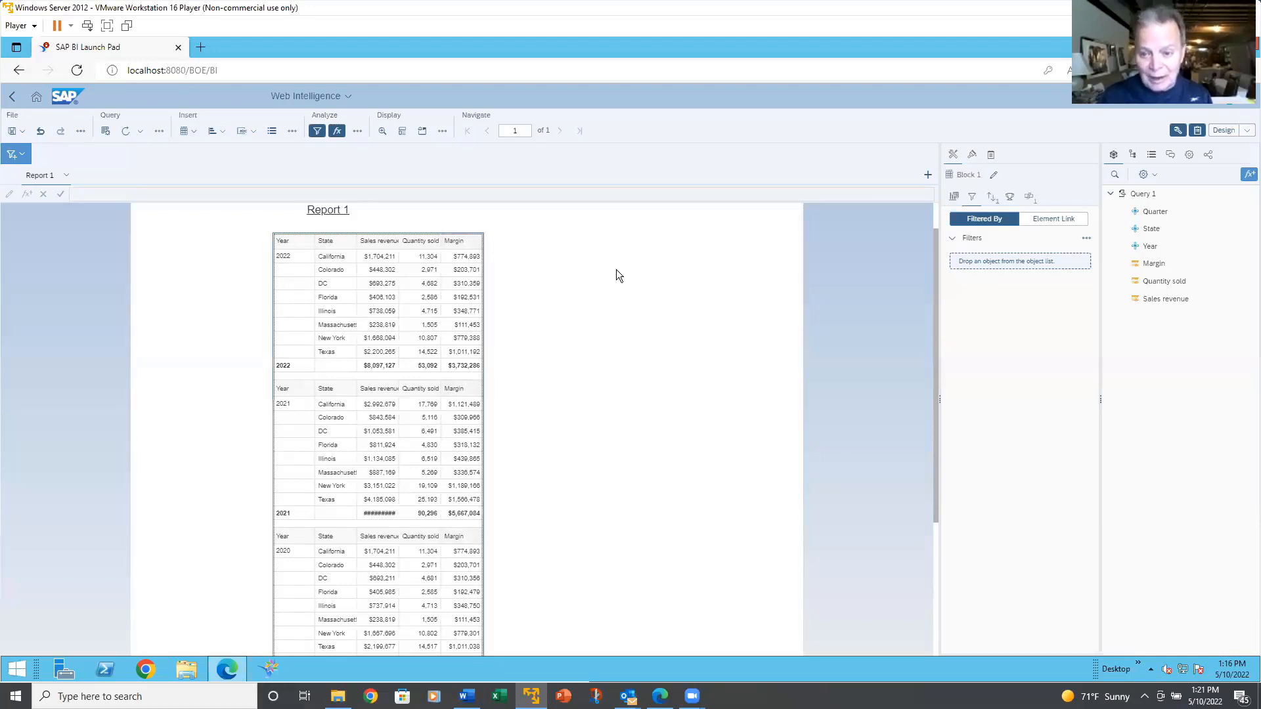
{"action": "left_click", "coordinate": [955, 198]}
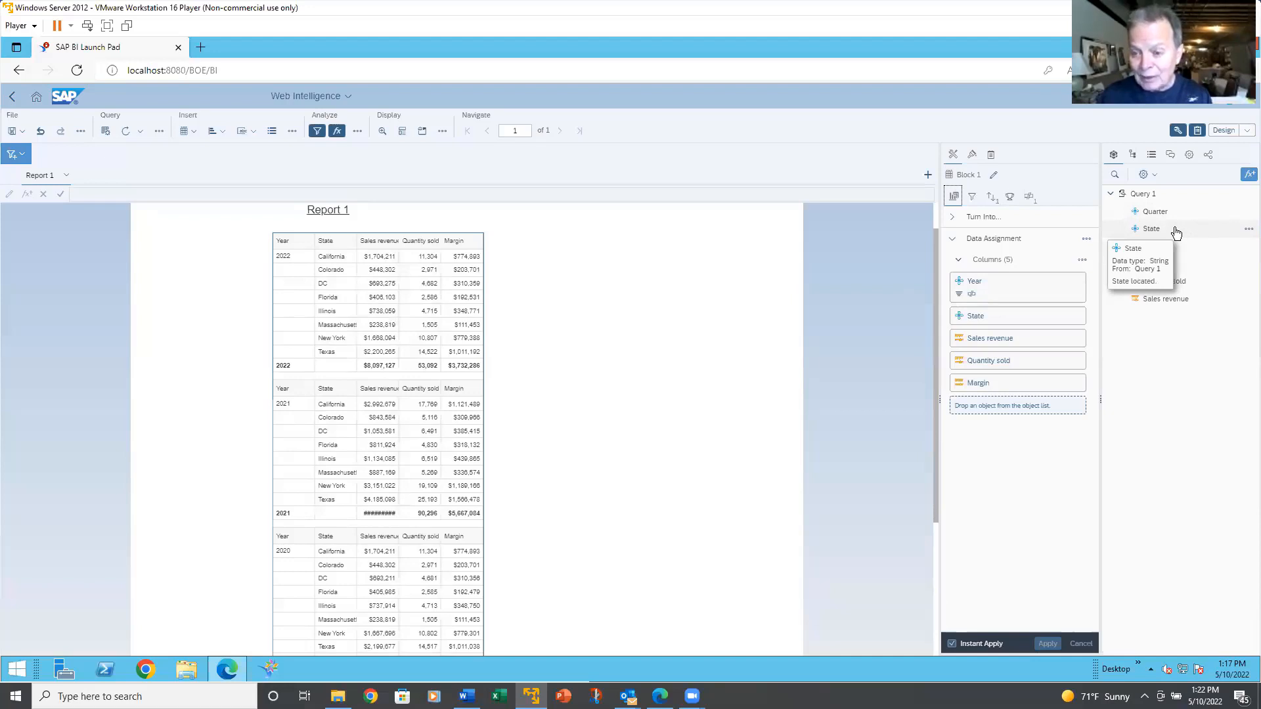
- View the custom order options for the State dimension and close the dialog without reordering the values
{"action": "left_click", "coordinate": [1248, 229]}
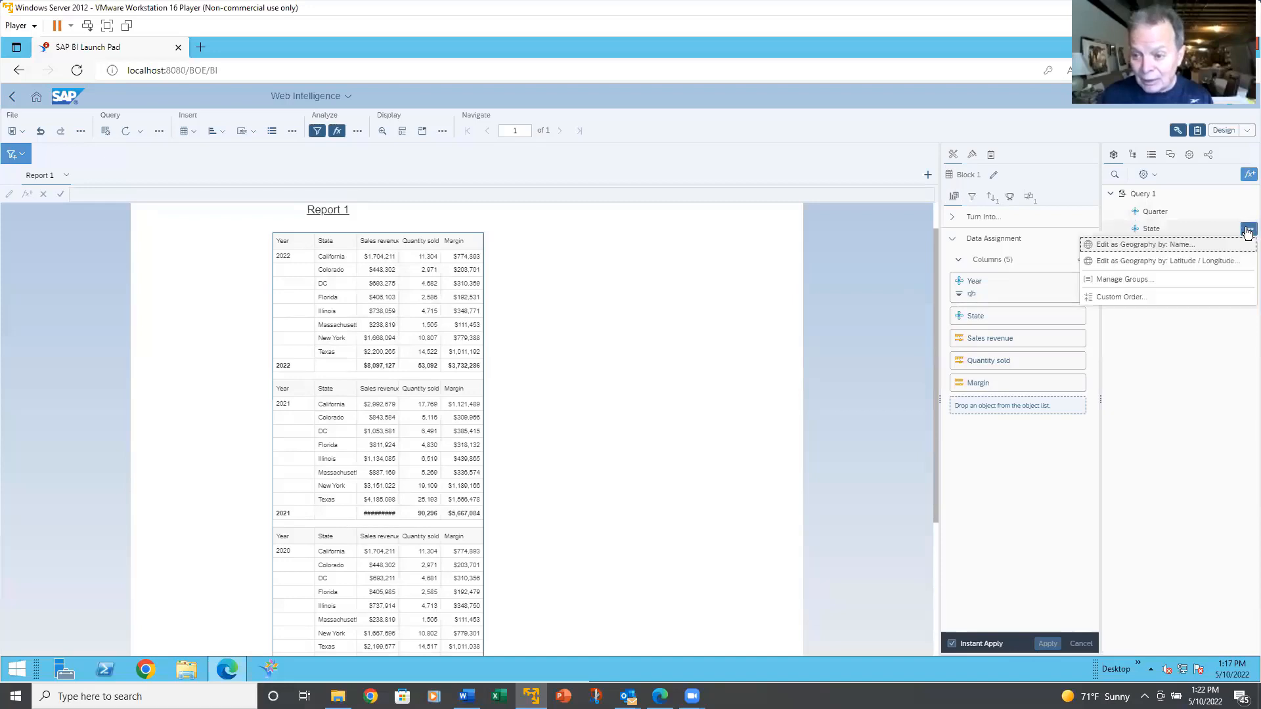
{"action": "left_click", "coordinate": [1134, 297]}
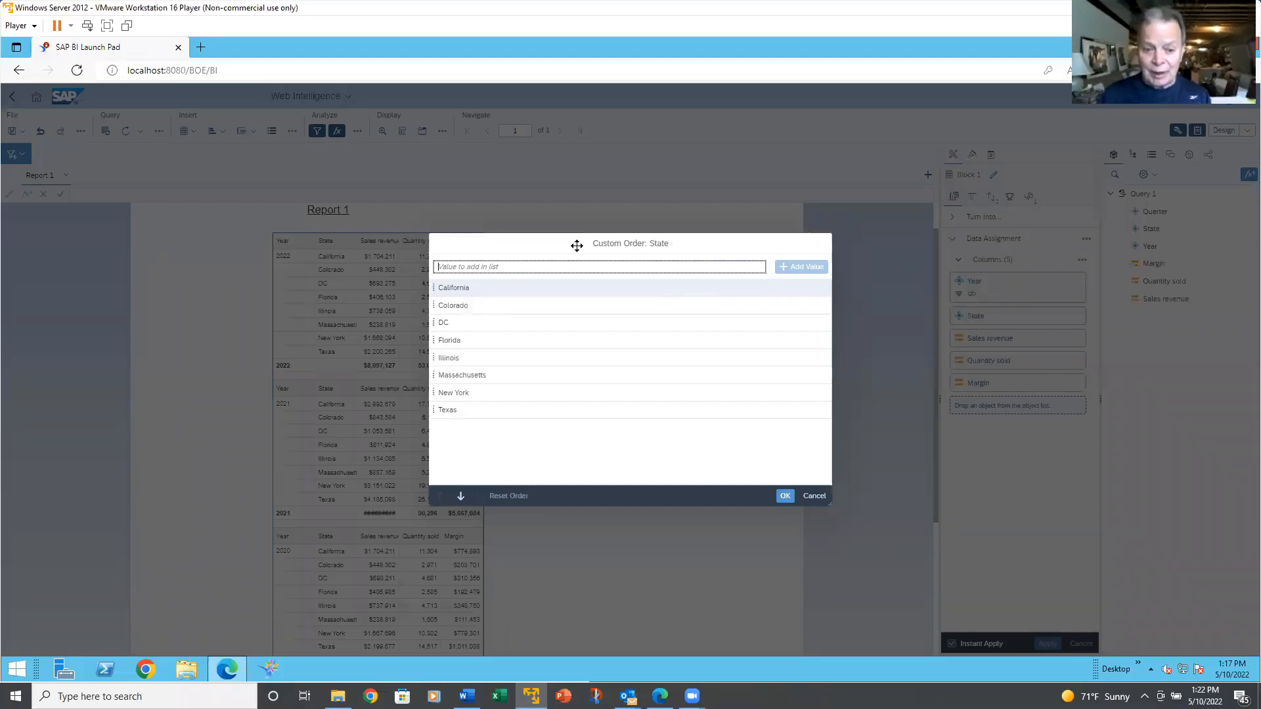
{"action": "left_click_drag", "start_coordinate": [577, 246], "coordinate": [572, 216]}
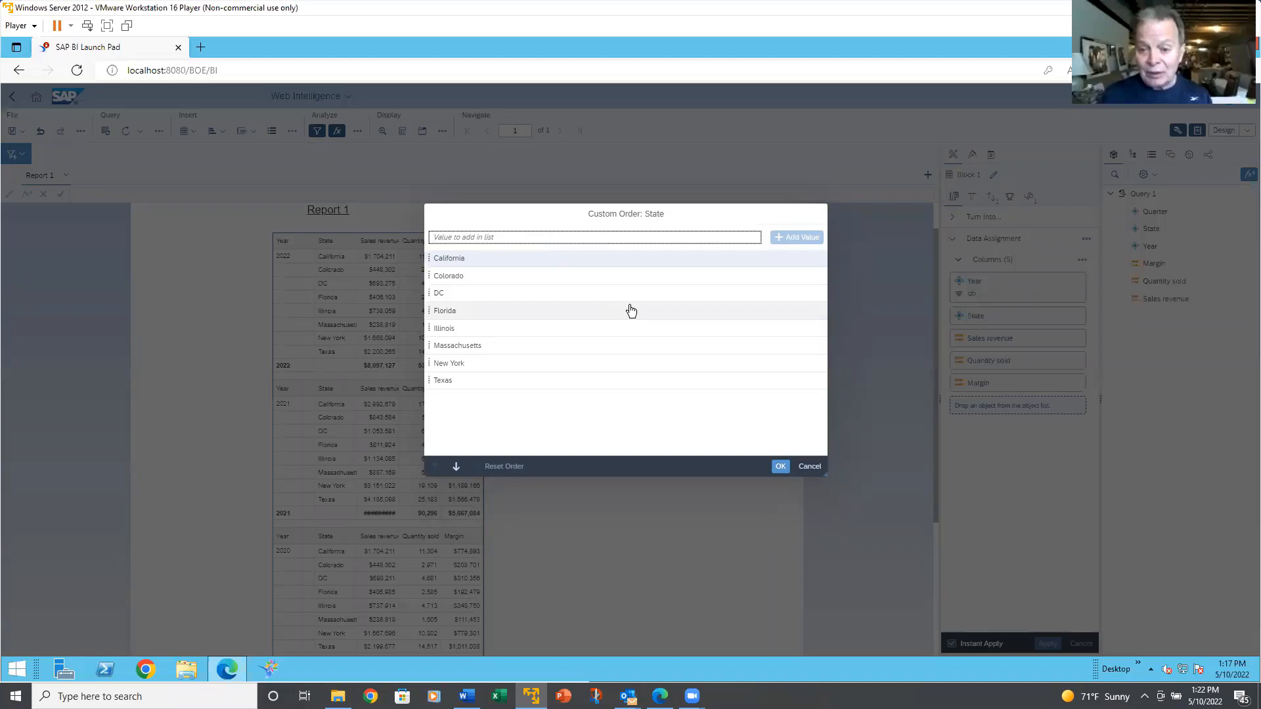
{"action": "left_click", "coordinate": [477, 333]}
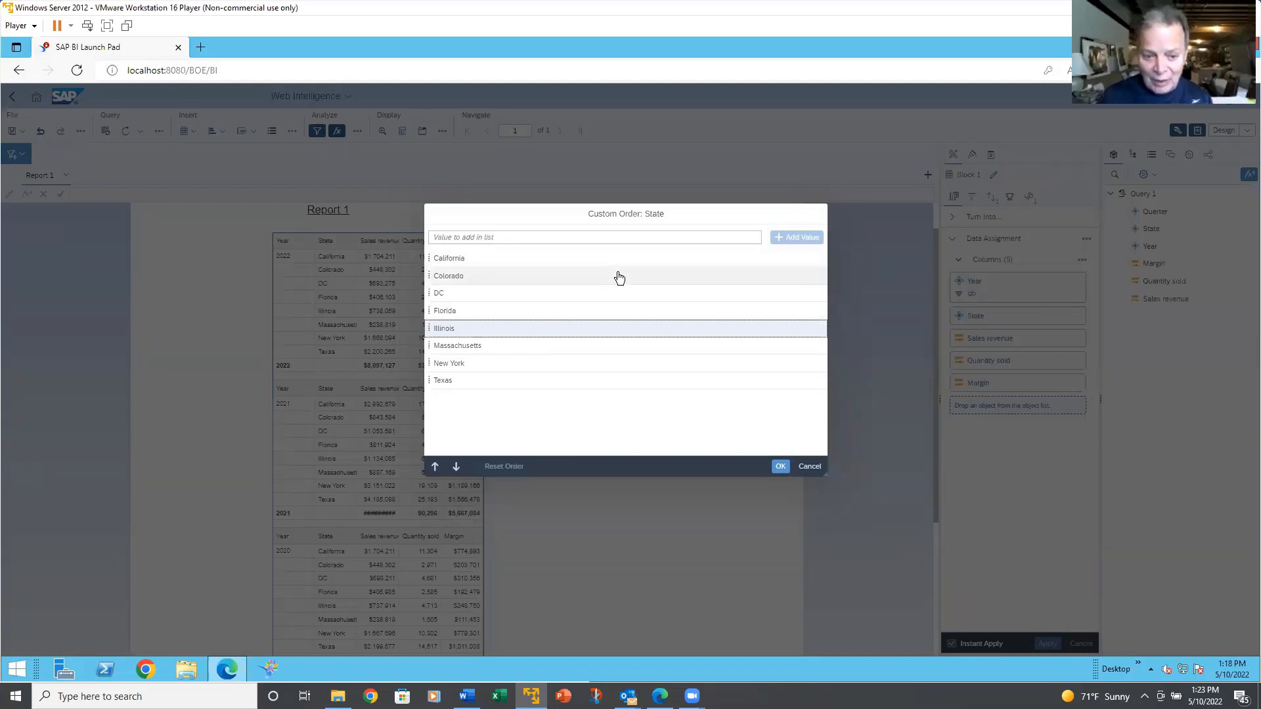
{"action": "left_click", "coordinate": [810, 466]}
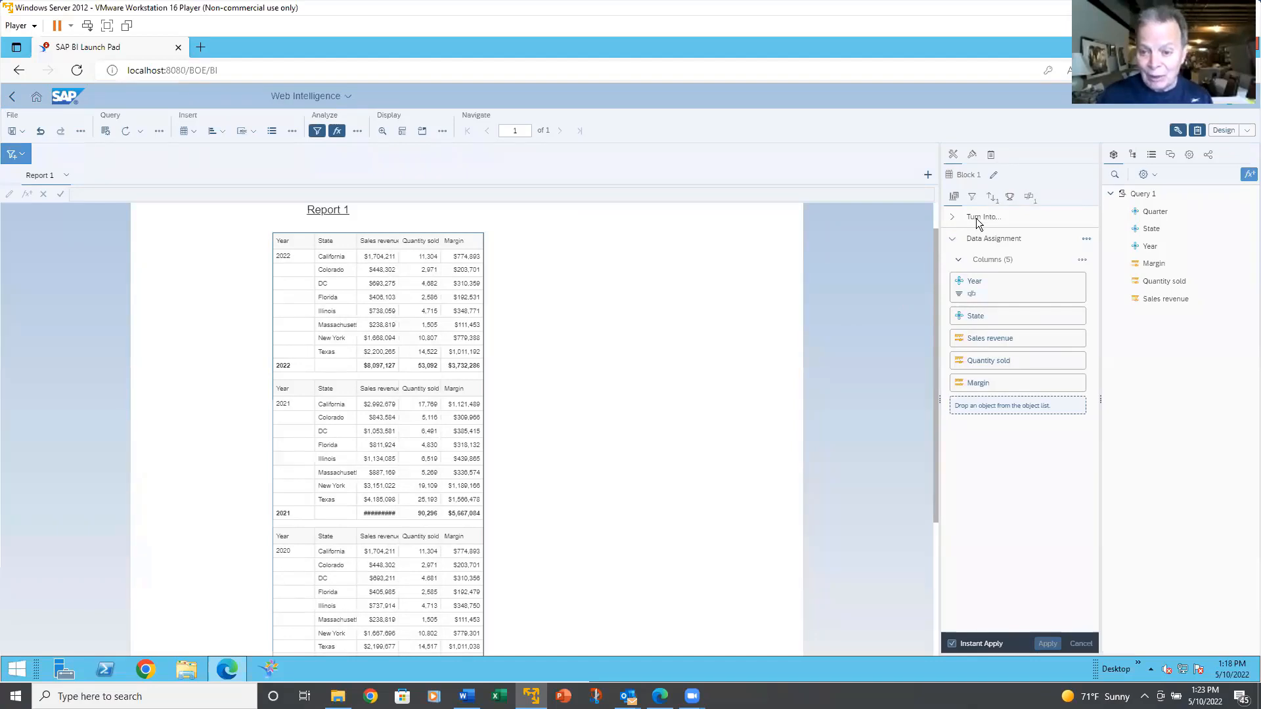
- Filter the table block on State, keeping California, Colorado and Texas
{"action": "left_click", "coordinate": [973, 198]}
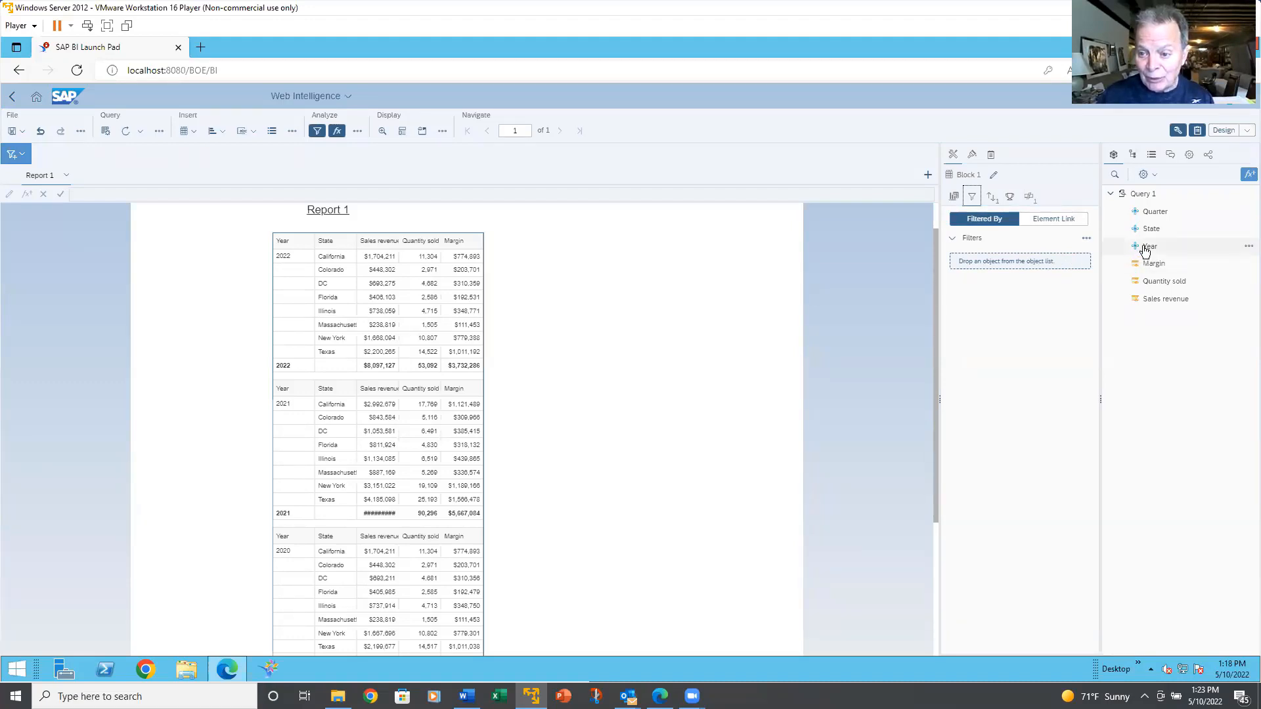
{"action": "left_click_drag", "start_coordinate": [1148, 232], "coordinate": [1034, 264]}
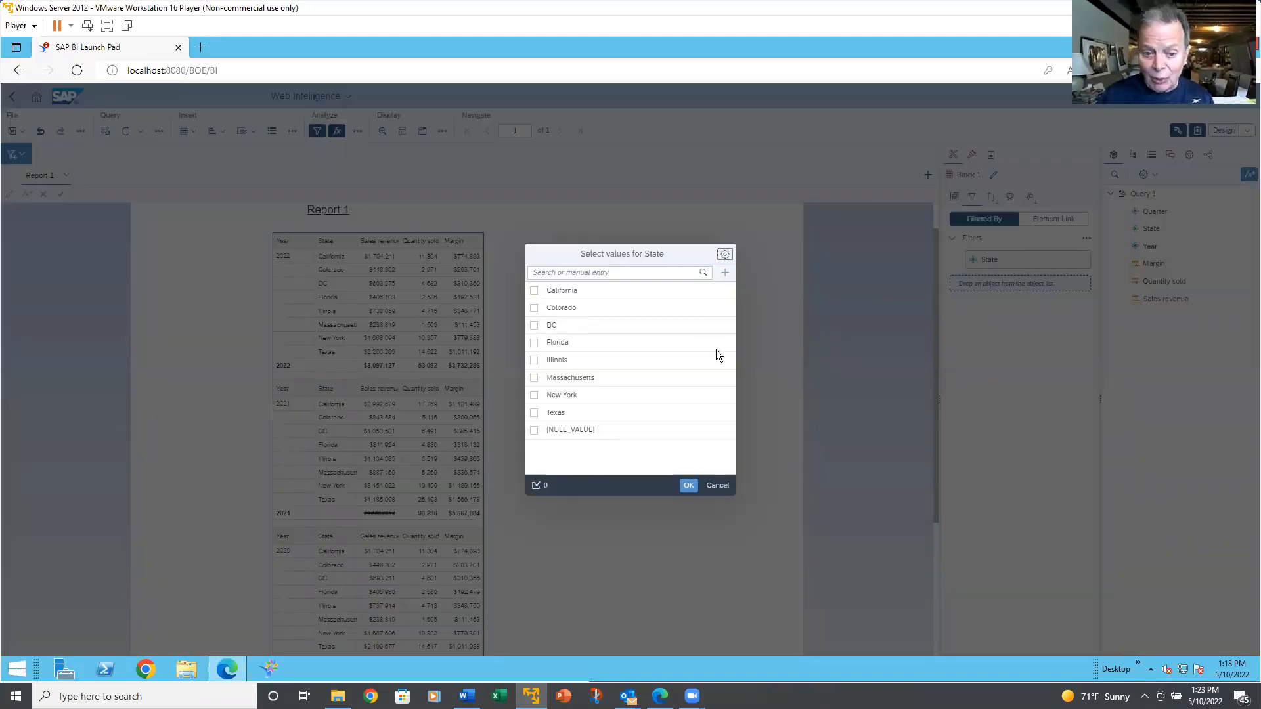
{"action": "left_click", "coordinate": [541, 307]}
{"action": "left_click", "coordinate": [535, 293]}
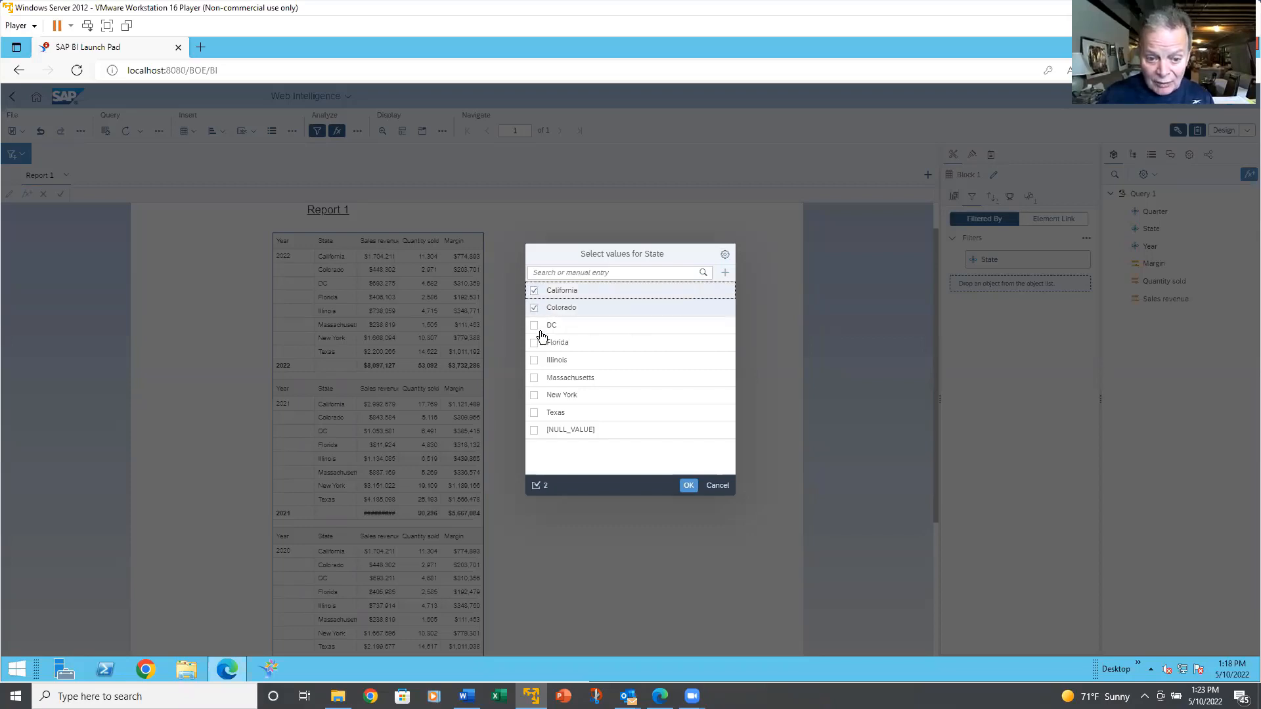
{"action": "left_click", "coordinate": [536, 415]}
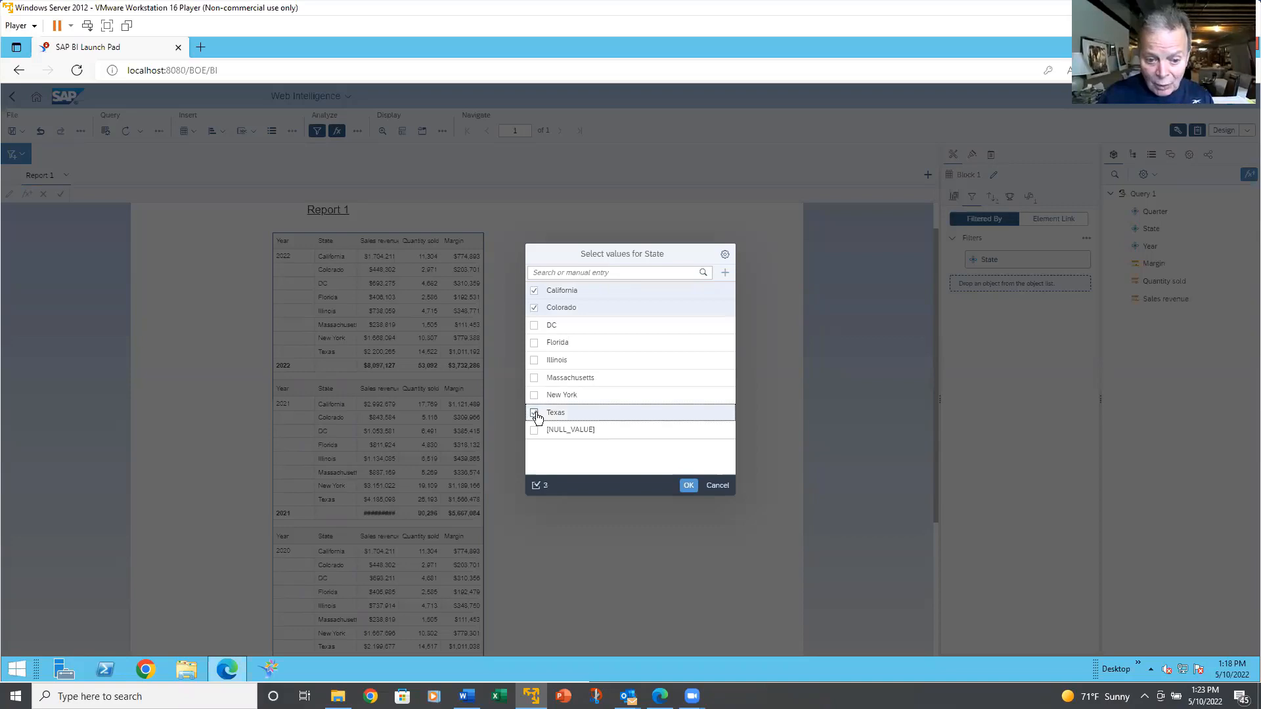
{"action": "left_click", "coordinate": [688, 486]}
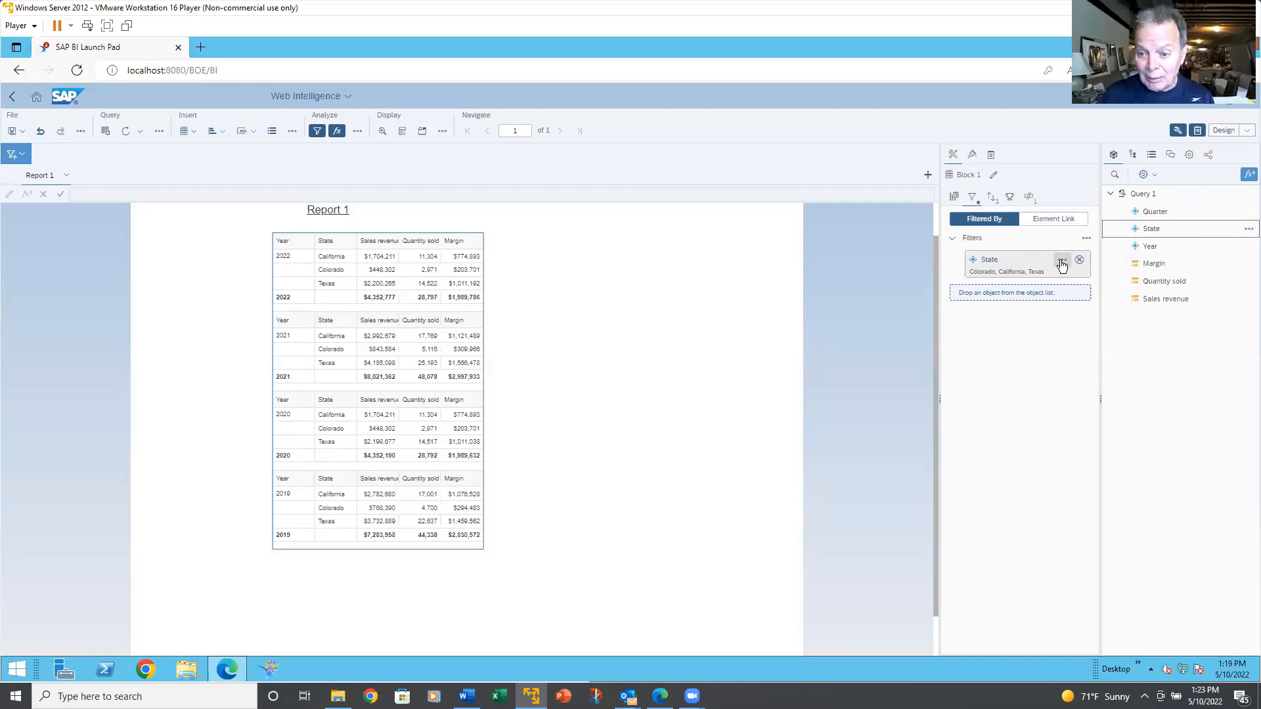
- Remove the State filter from Block 1 through the report filter management dialog
{"action": "left_click", "coordinate": [1062, 263]}
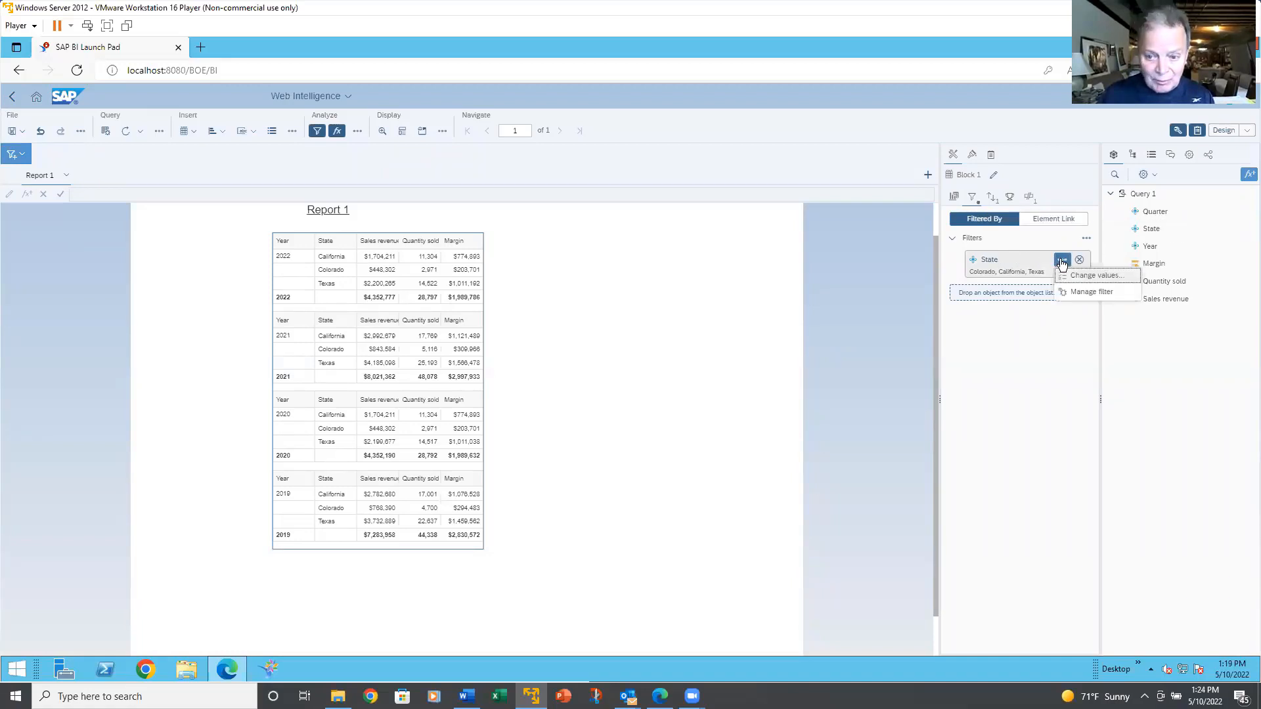
{"action": "left_click", "coordinate": [1078, 292]}
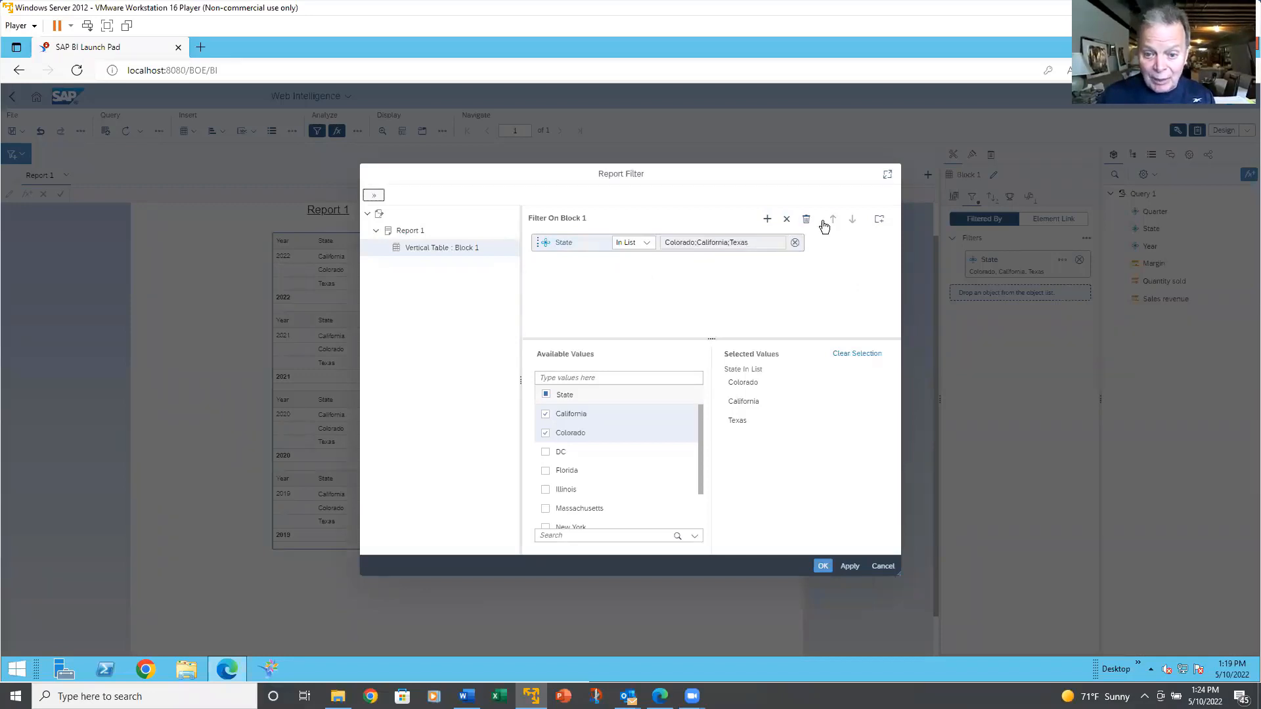
{"action": "left_click", "coordinate": [795, 242]}
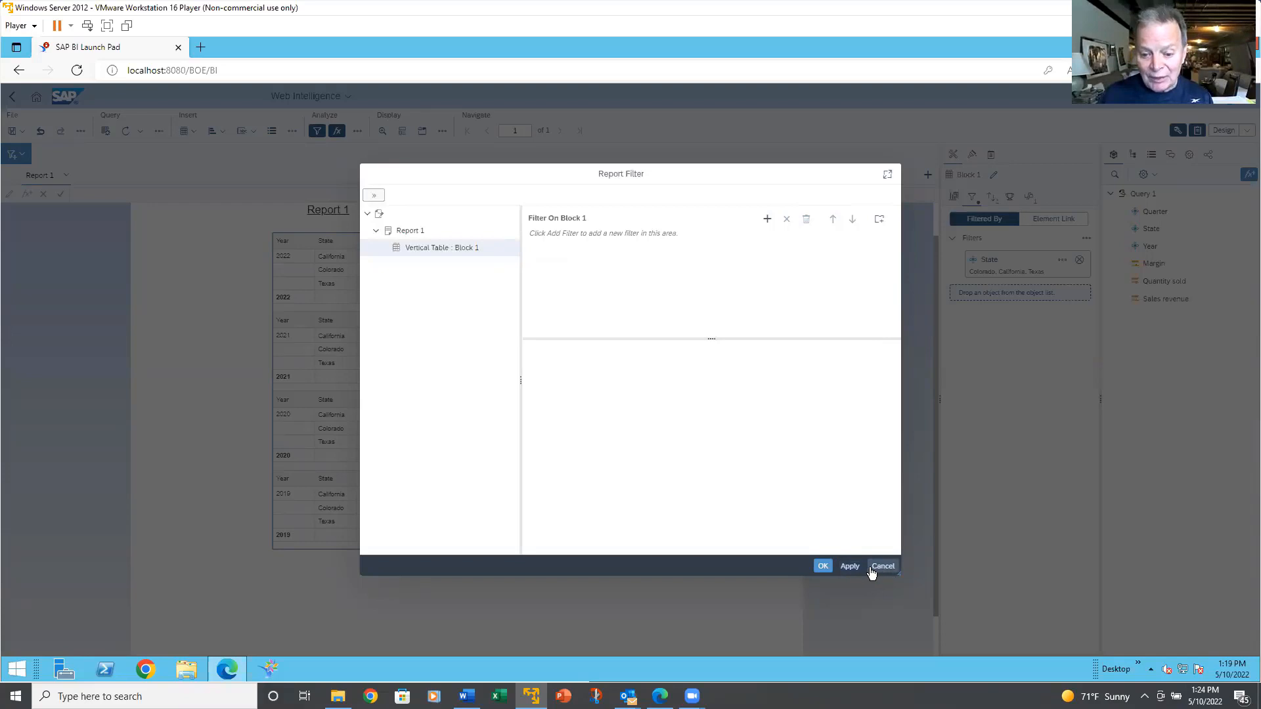
{"action": "left_click", "coordinate": [824, 567]}
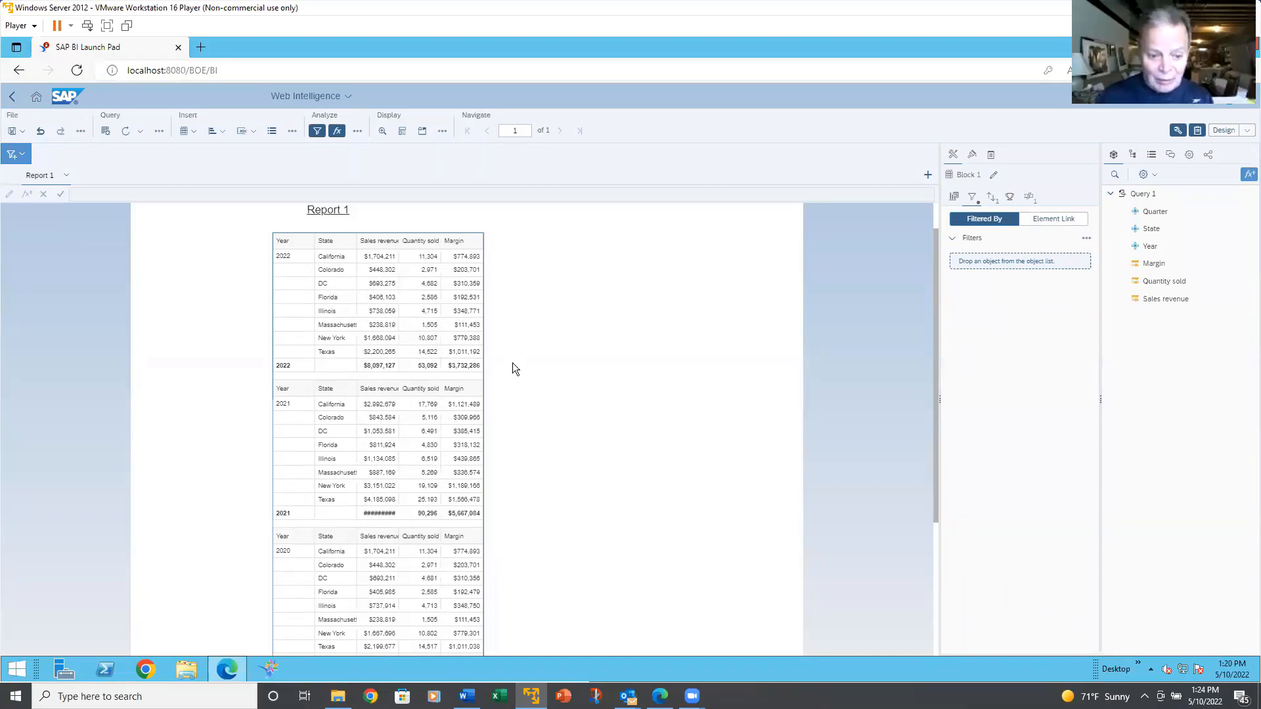
{"action": "scroll", "coordinate": [512, 387], "scroll_direction": "down", "scroll_amount": 3}
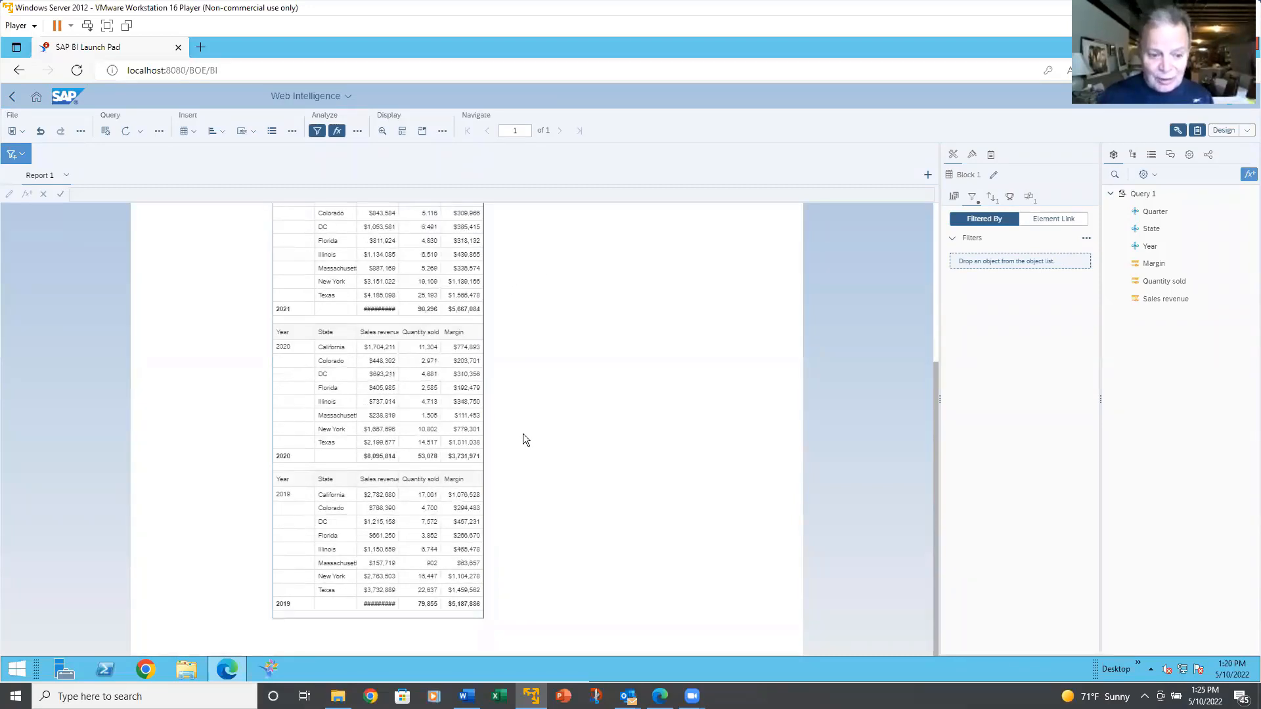
{"action": "scroll", "coordinate": [519, 434], "scroll_direction": "up", "scroll_amount": 3}
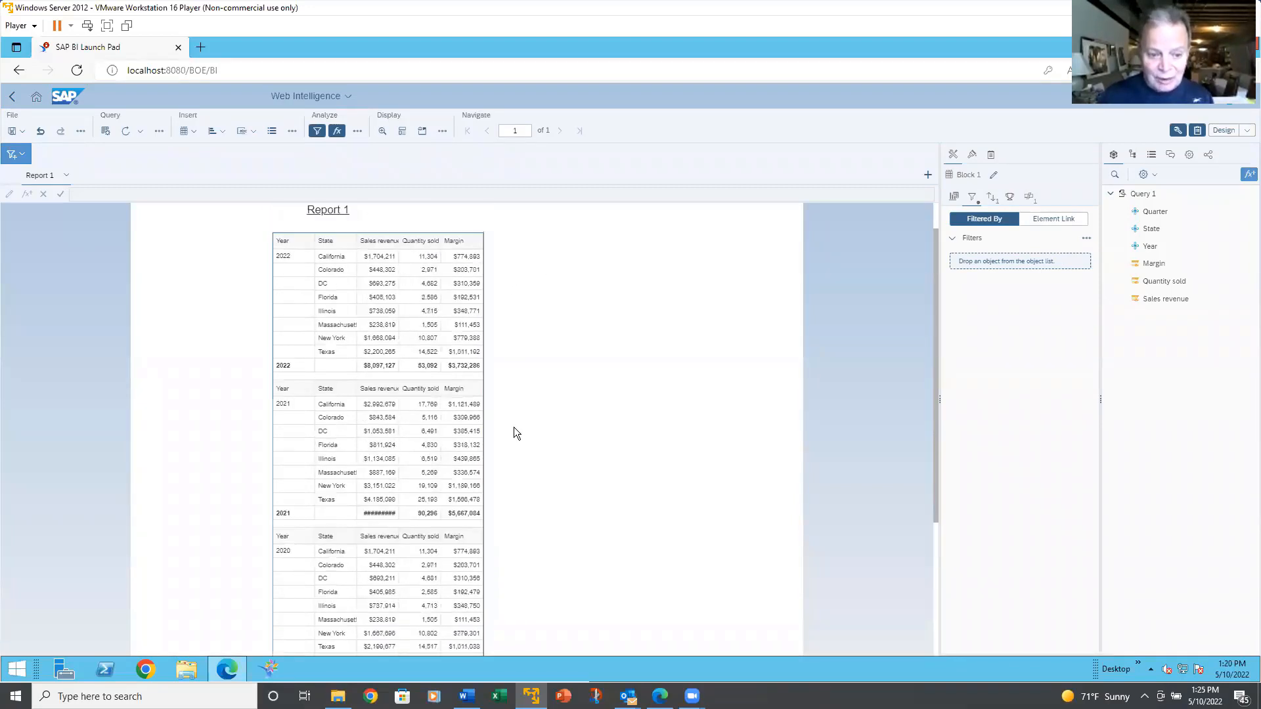
- Examine the display, text and size formatting options for the table's Margin header cell
{"action": "left_click", "coordinate": [973, 156]}
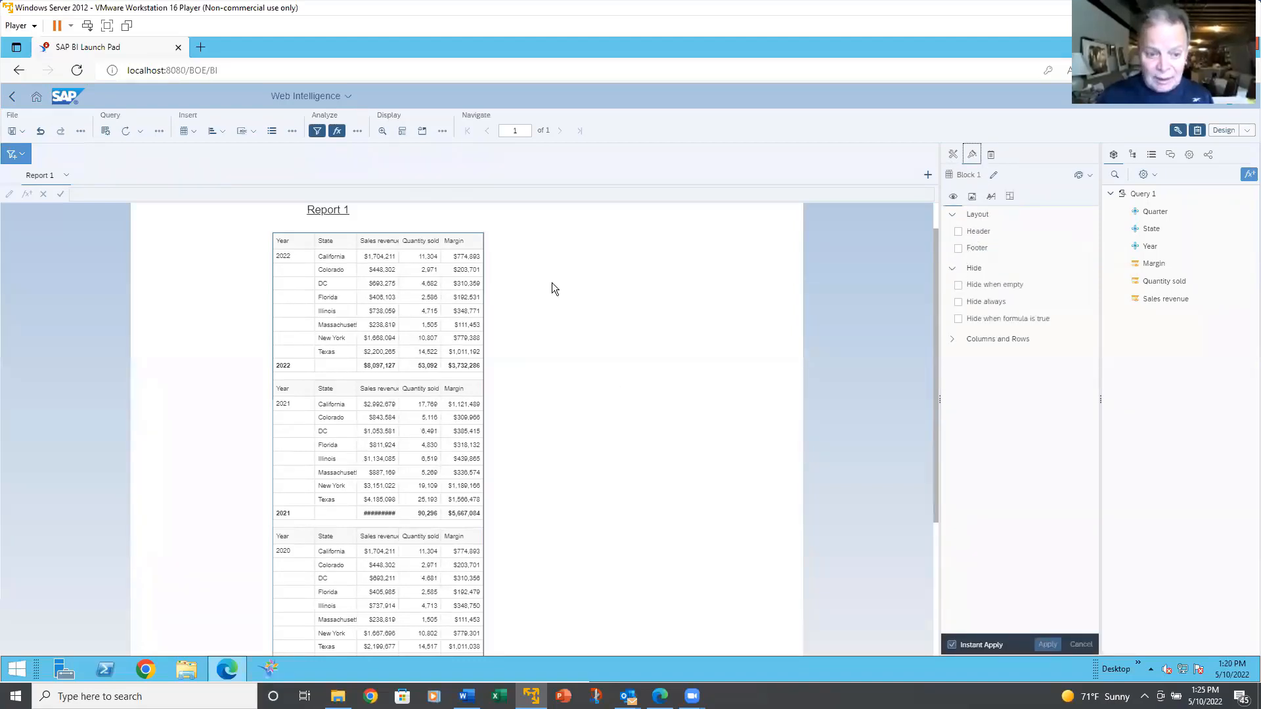
{"action": "left_click", "coordinate": [474, 241]}
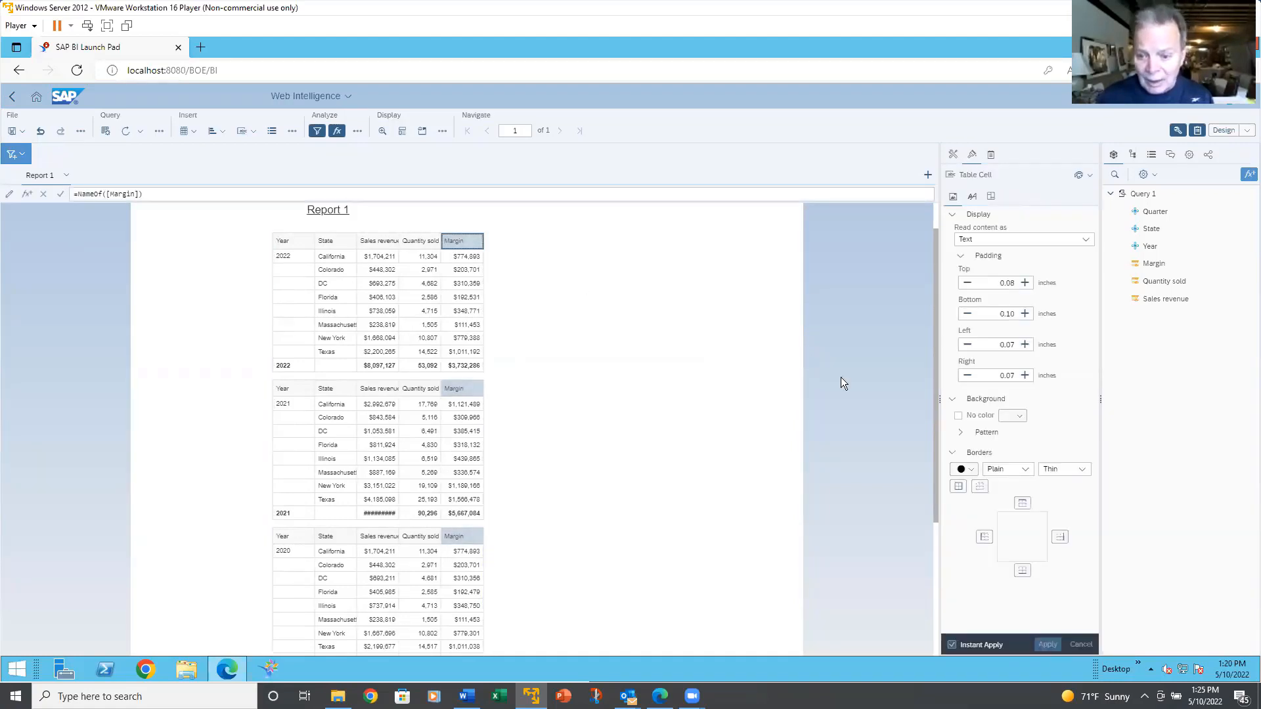
{"action": "left_click", "coordinate": [955, 202]}
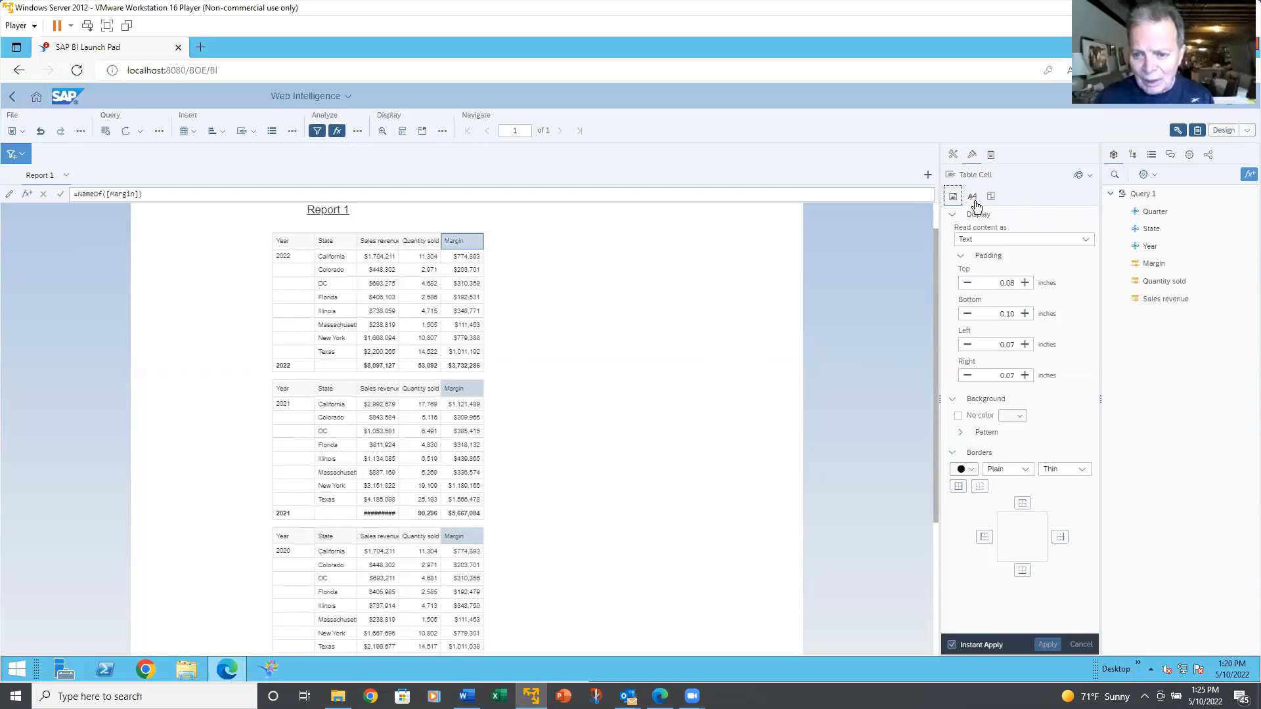
{"action": "left_click", "coordinate": [978, 199]}
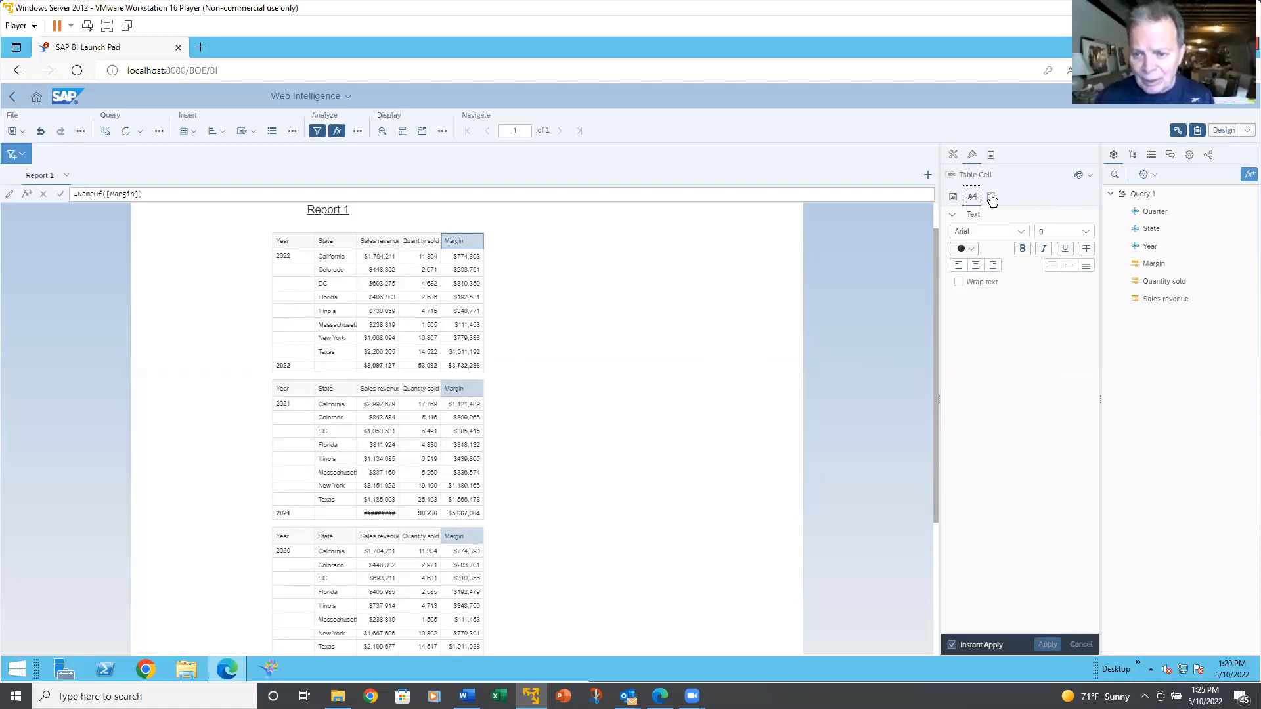
{"action": "left_click", "coordinate": [992, 199]}
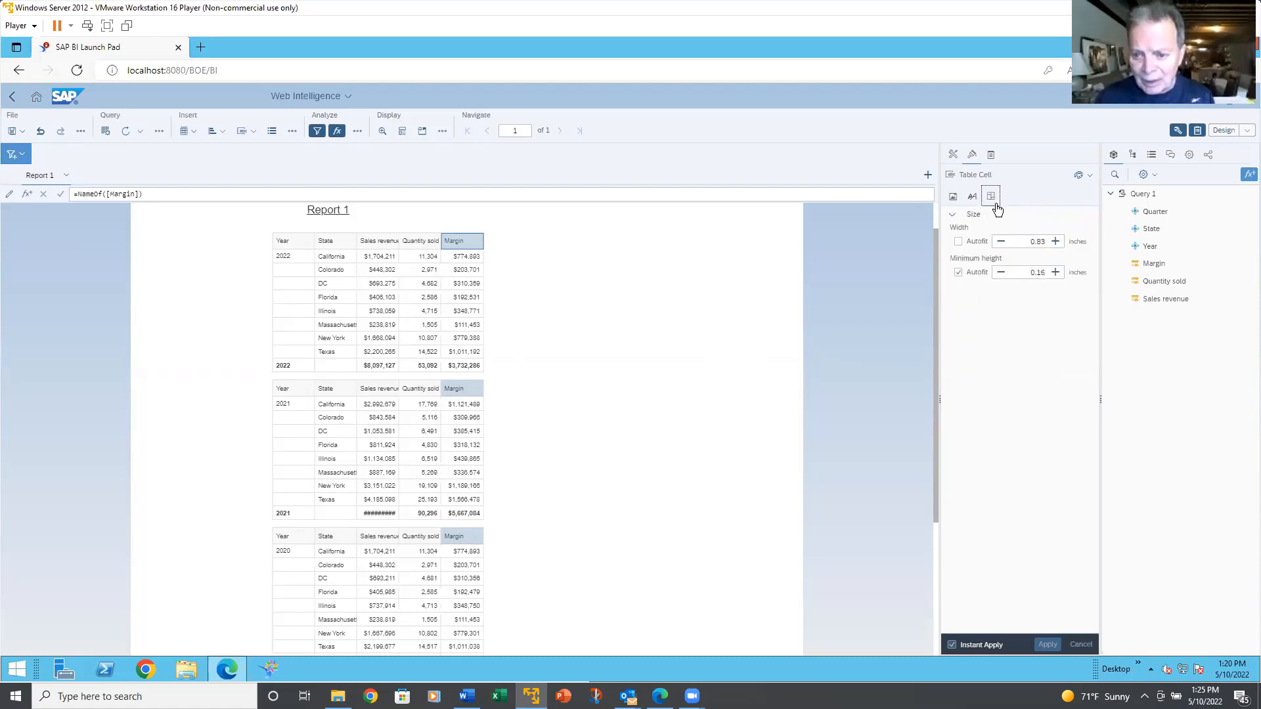
{"action": "left_click", "coordinate": [953, 197]}
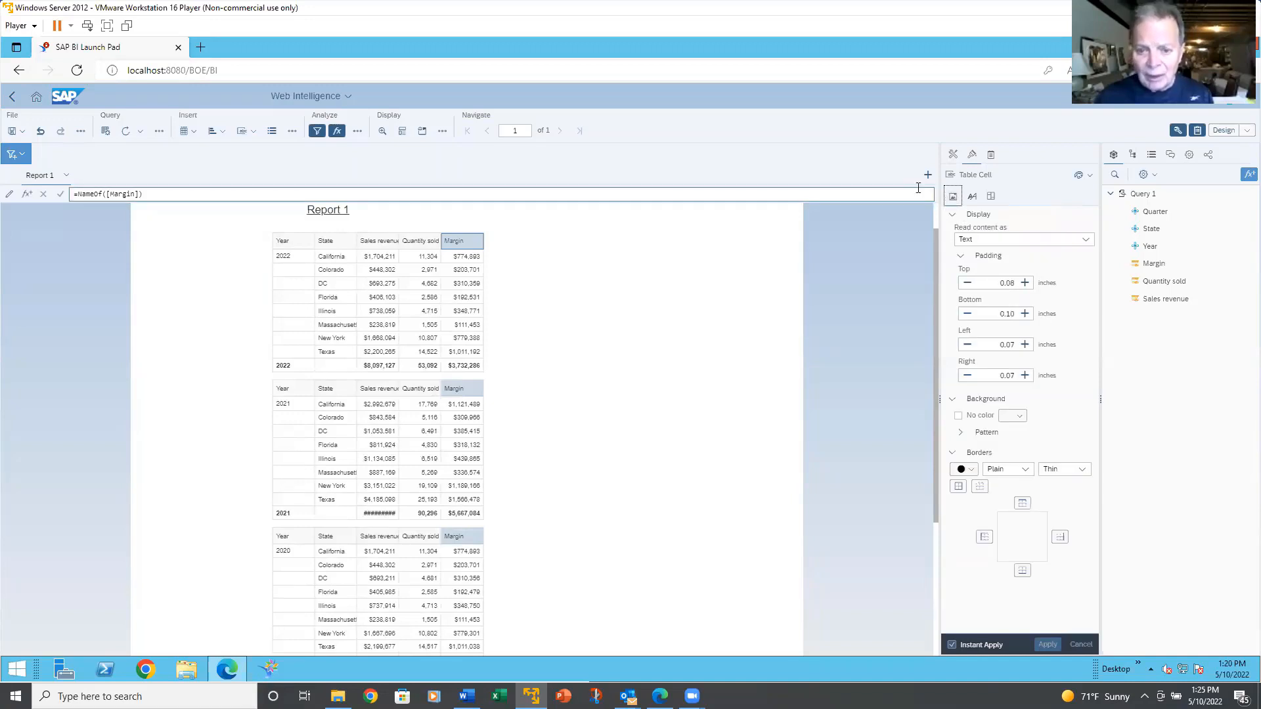
- Examine the general, appearance and print layout formatting options for Report 1
{"action": "left_click", "coordinate": [759, 211]}
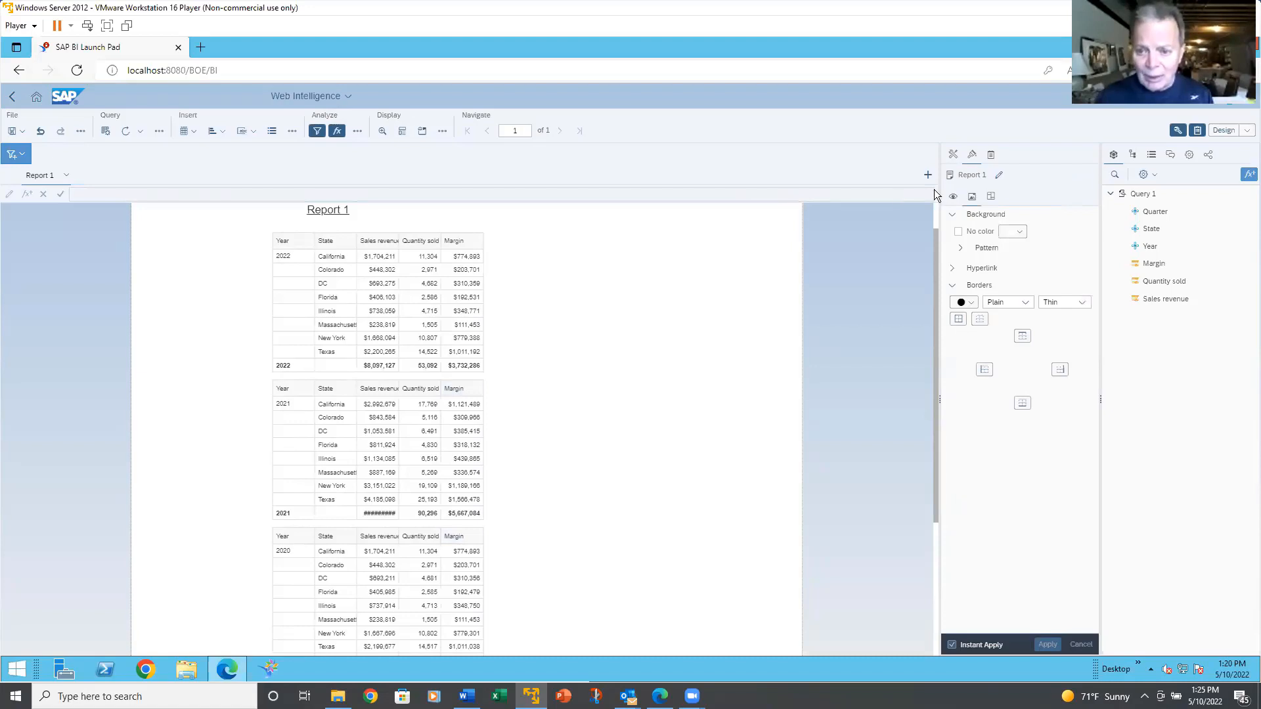
{"action": "left_click", "coordinate": [953, 197]}
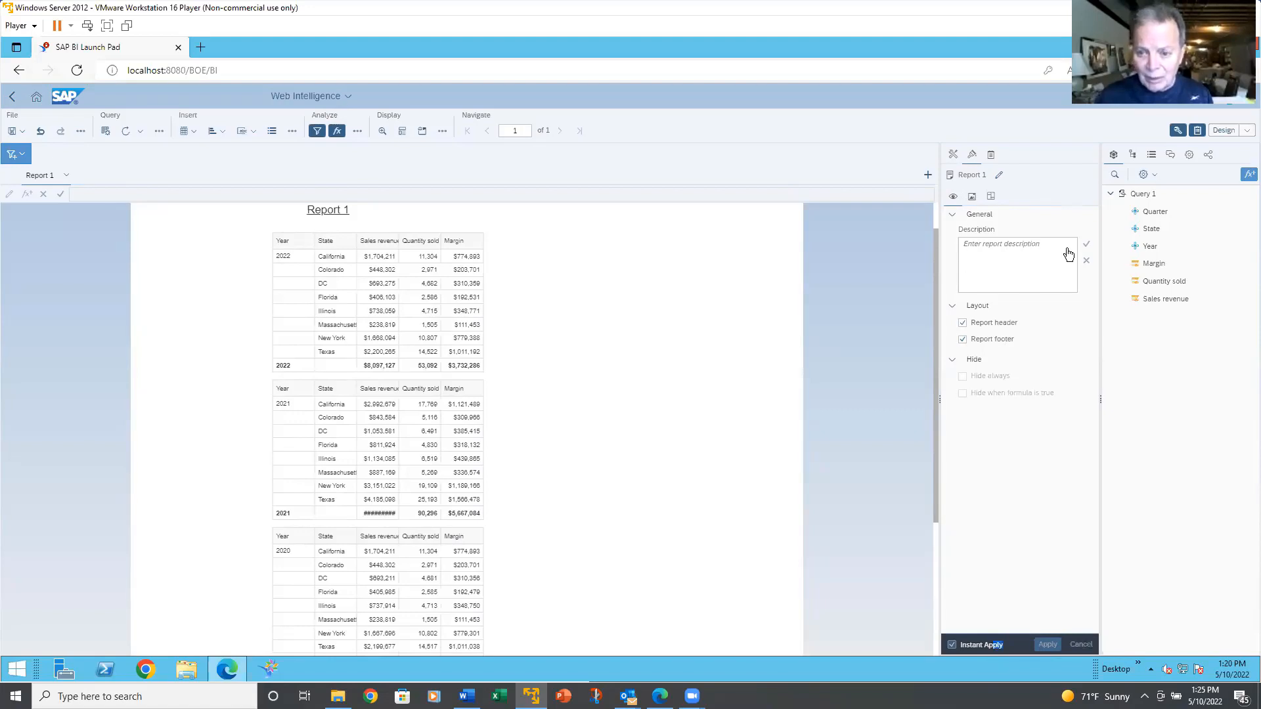
{"action": "left_click", "coordinate": [991, 195]}
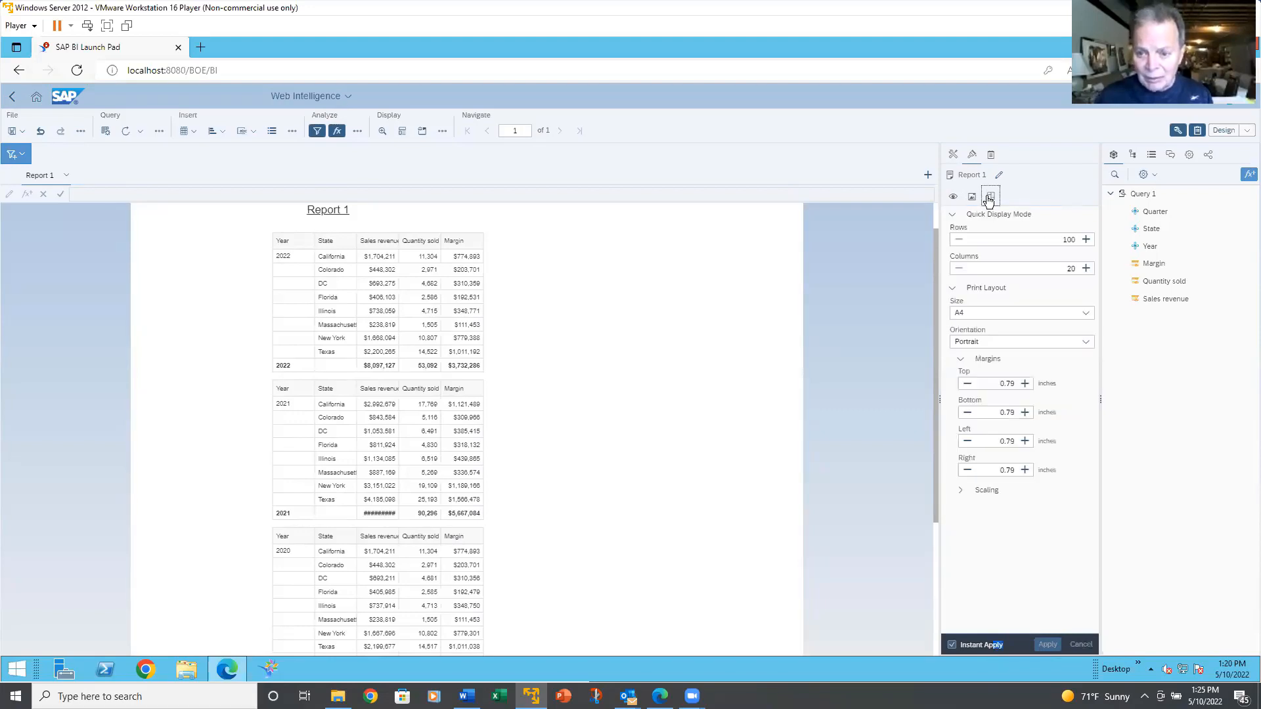
- Open group management for the State dimension and name the new grouping region
{"action": "left_click", "coordinate": [953, 157]}
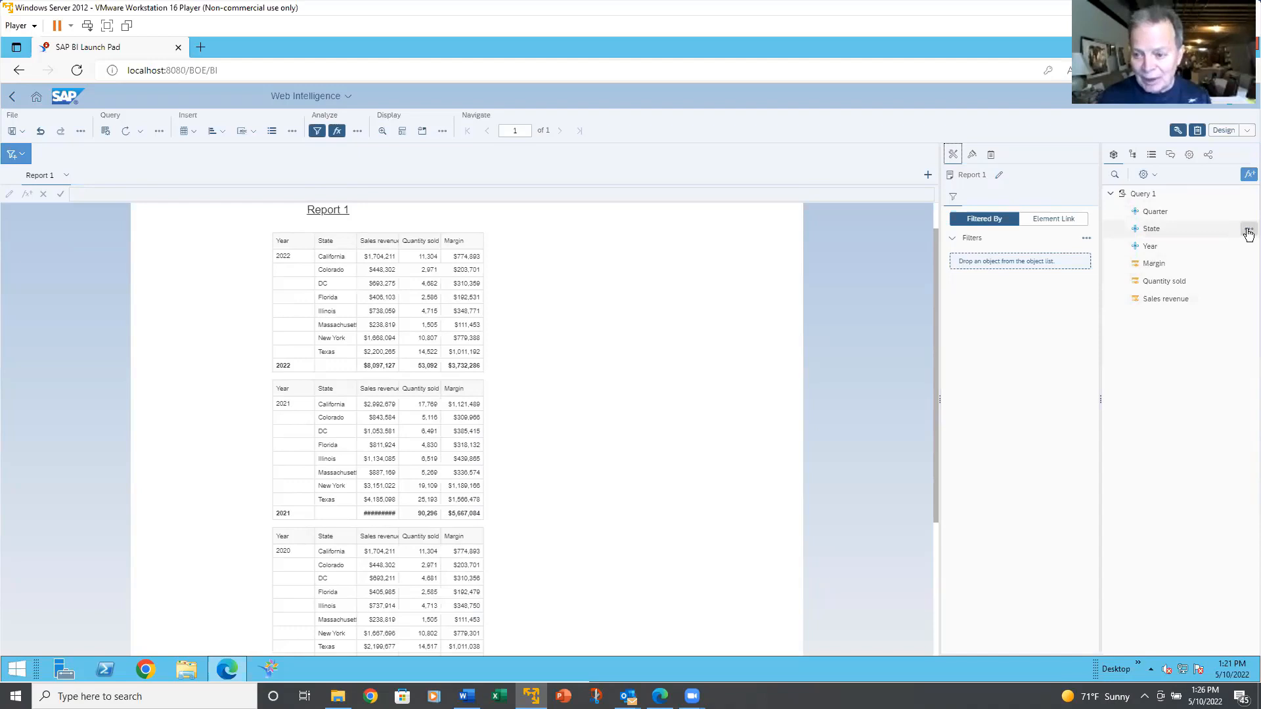
{"action": "left_click", "coordinate": [1248, 230]}
{"action": "left_click", "coordinate": [1247, 230]}
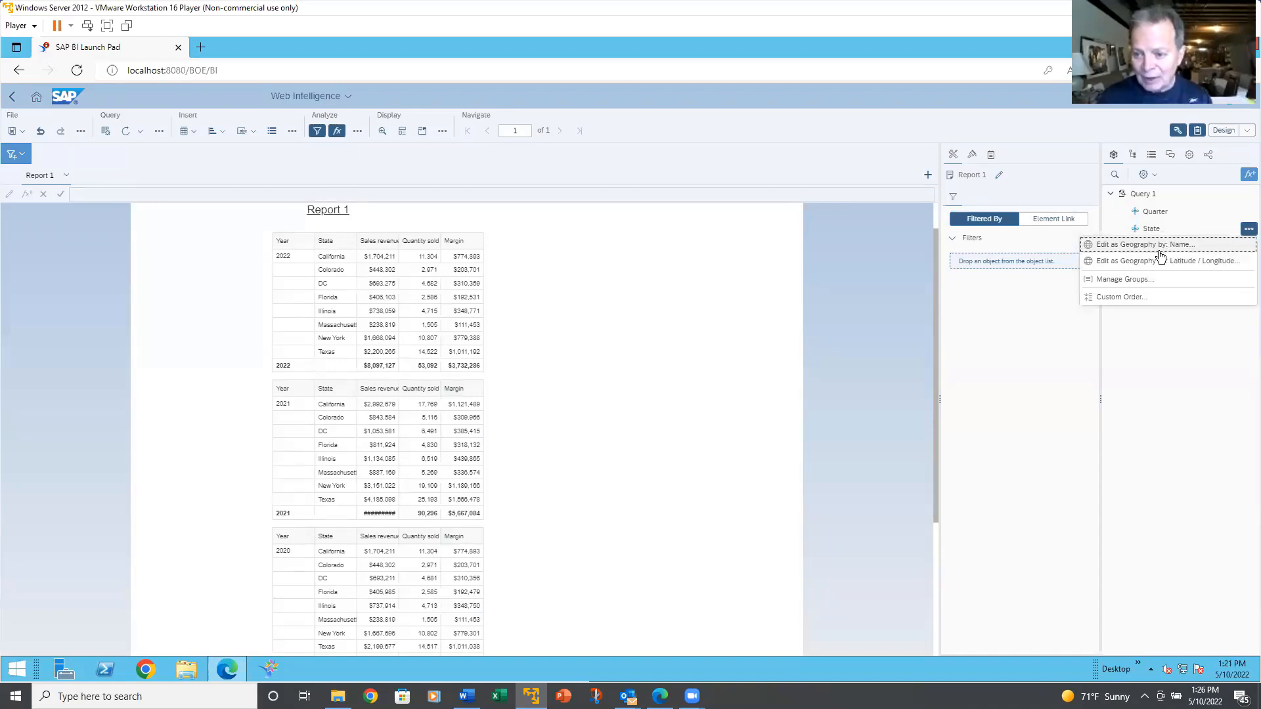
{"action": "left_click", "coordinate": [1124, 279]}
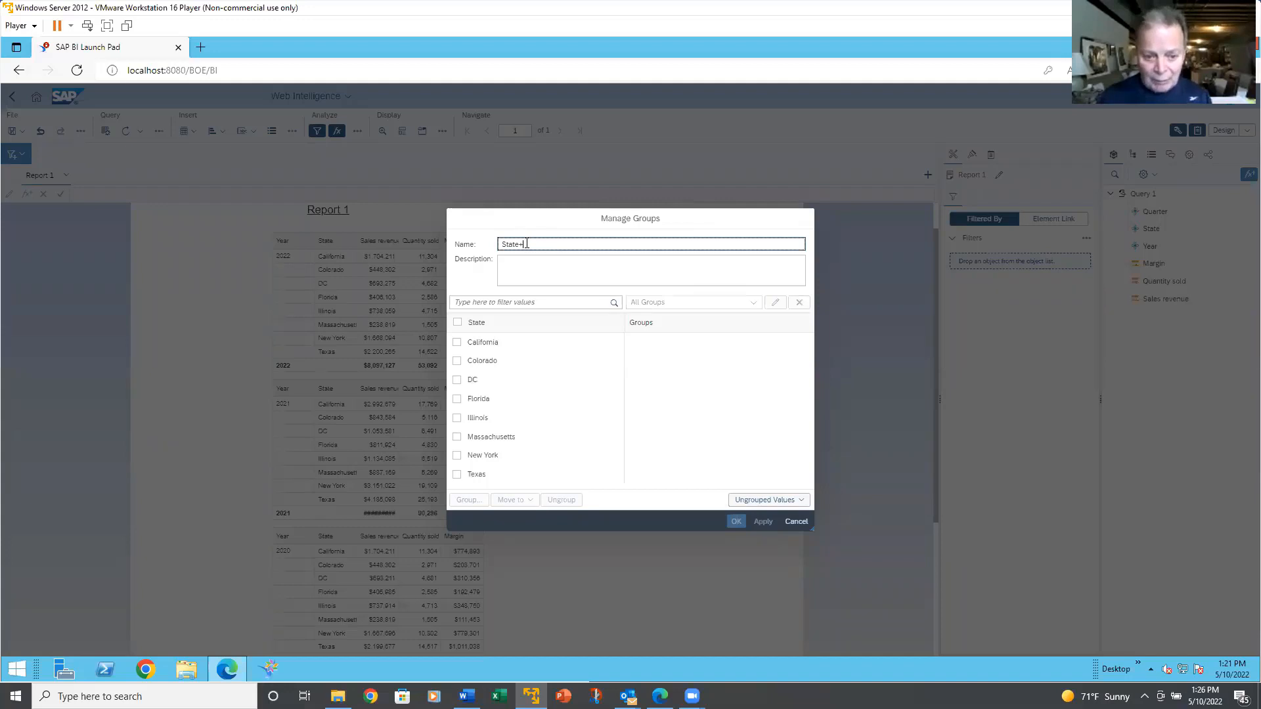
{"action": "left_click_drag", "start_coordinate": [526, 243], "coordinate": [486, 230]}
{"action": "type", "text": "region"}
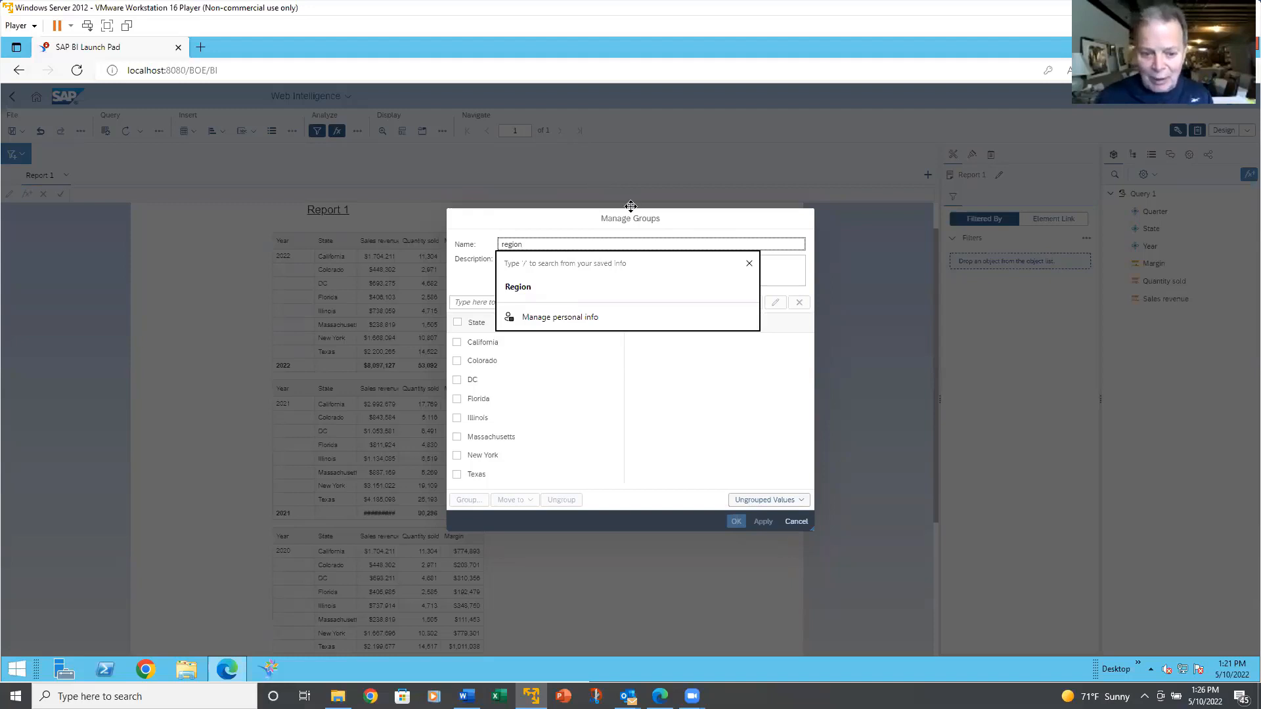
{"action": "left_click", "coordinate": [595, 350]}
{"action": "left_click", "coordinate": [592, 273]}
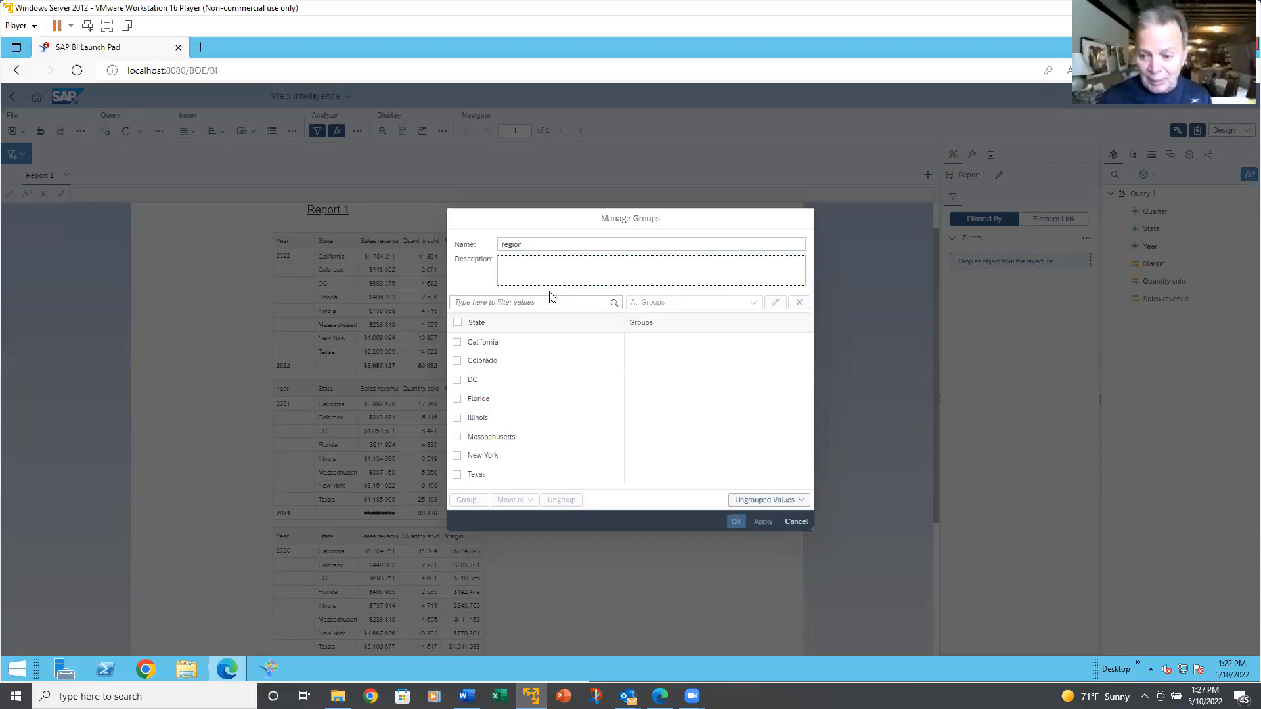
{"action": "left_click_drag", "start_coordinate": [573, 217], "coordinate": [568, 187]}
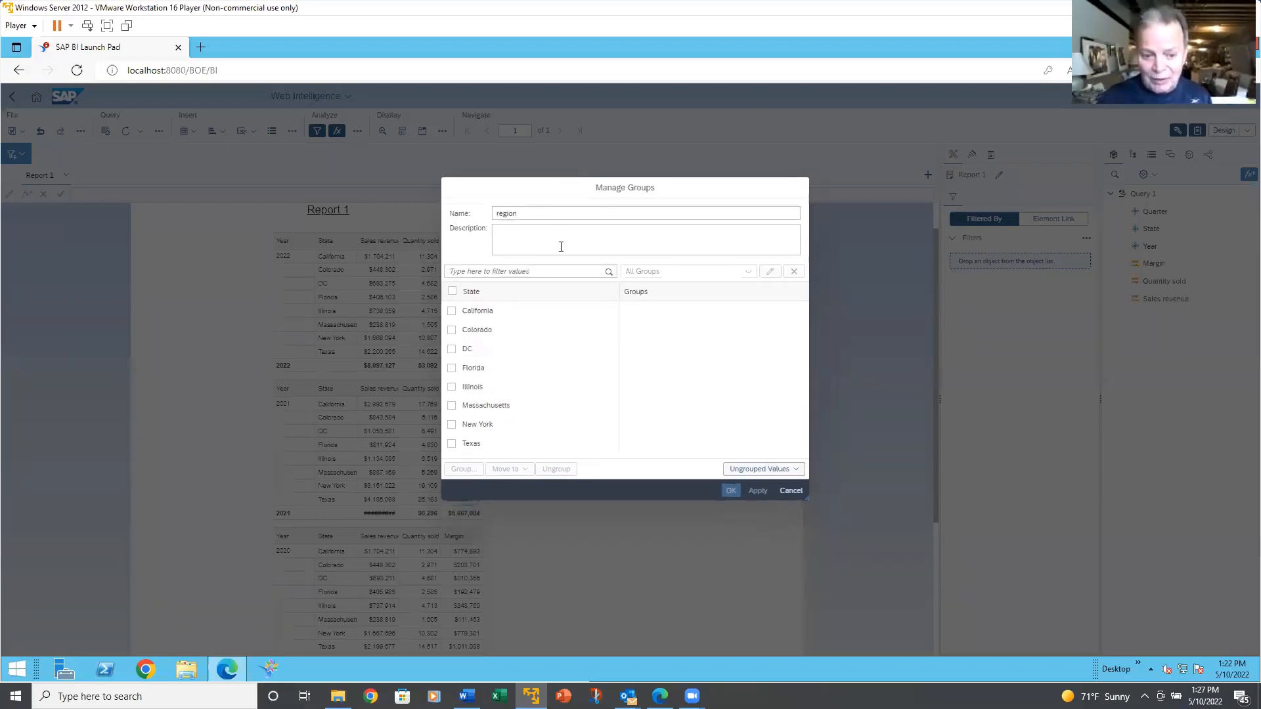
{"action": "left_click", "coordinate": [552, 275]}
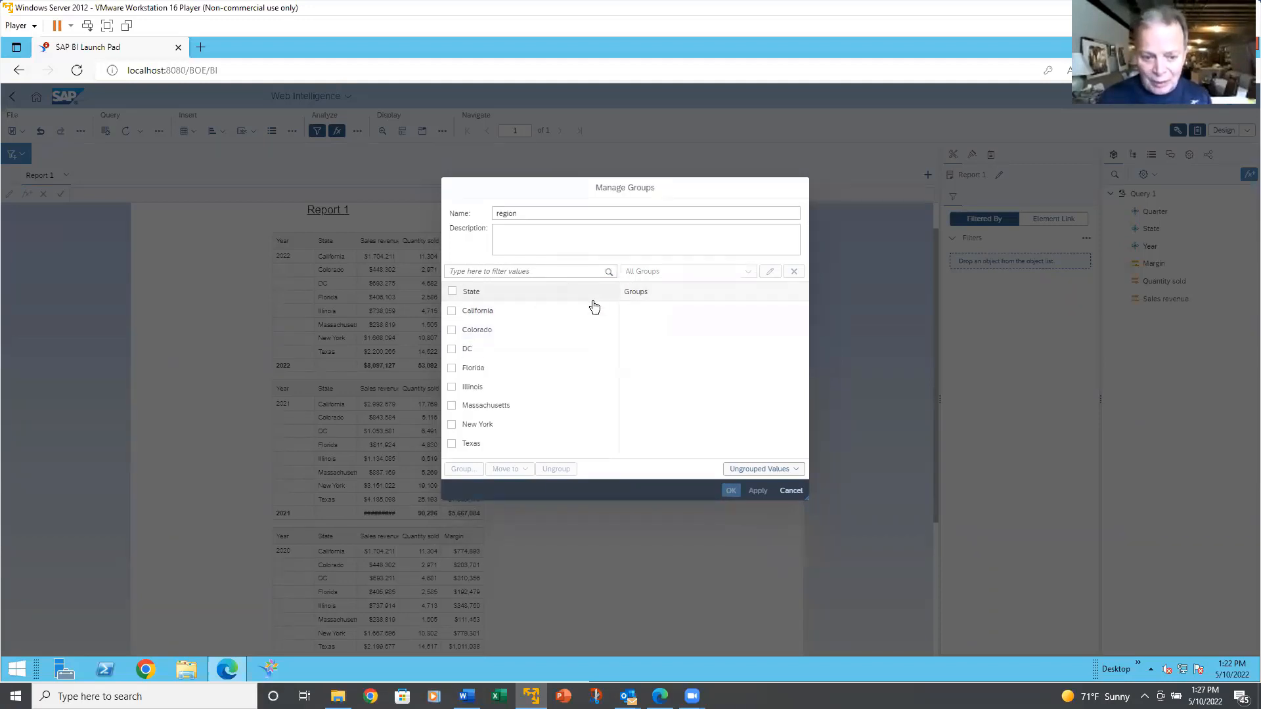
- Group California and Colorado under the name west coast
{"action": "left_click", "coordinate": [451, 311]}
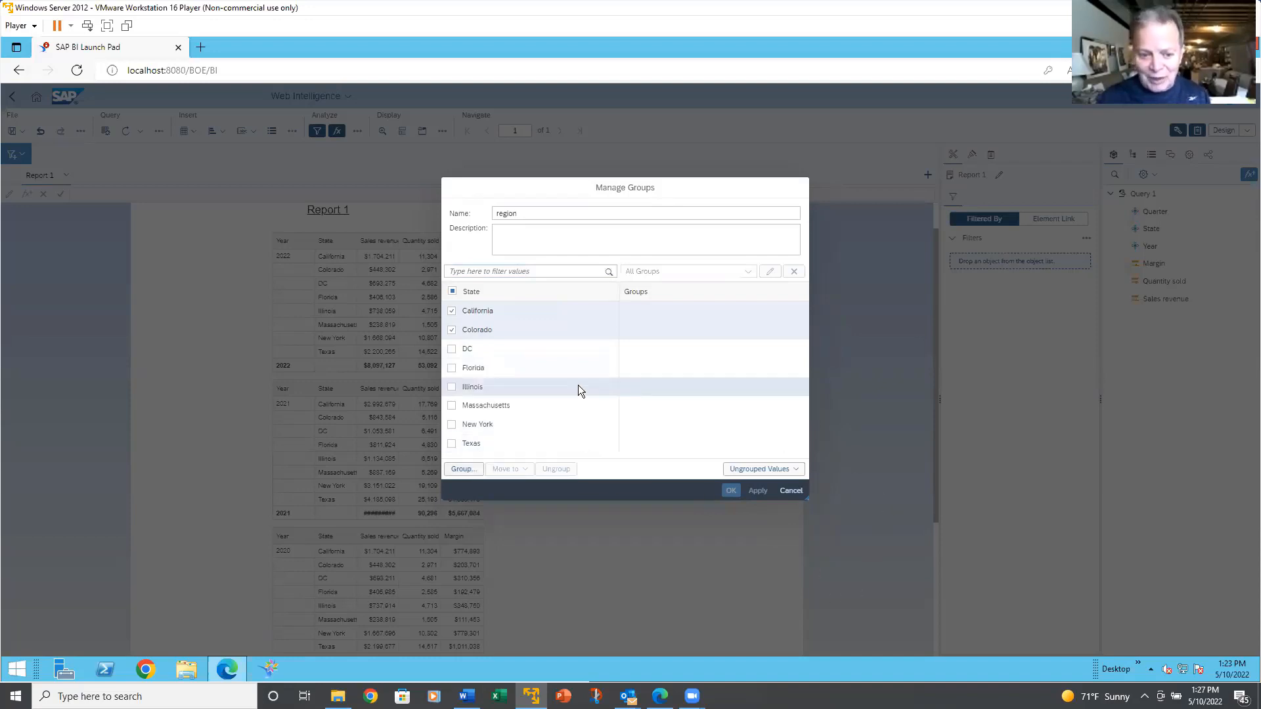
{"action": "left_click", "coordinate": [460, 469]}
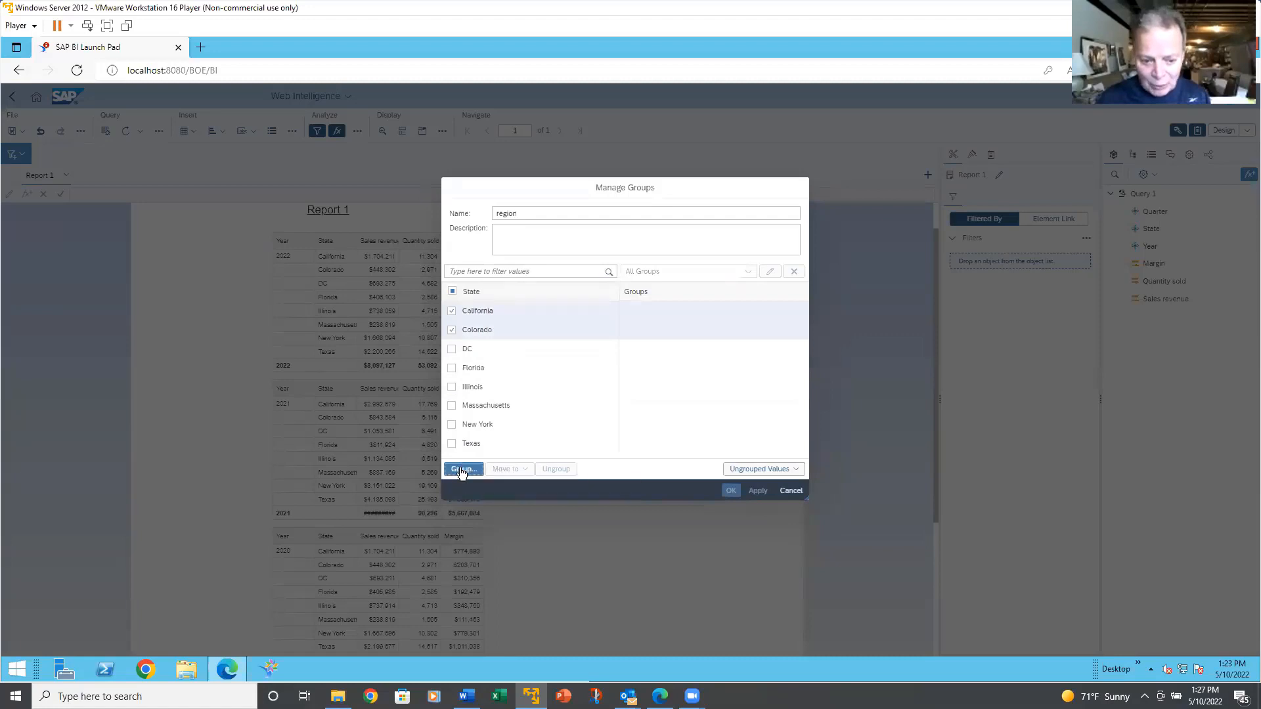
{"action": "left_click", "coordinate": [610, 369]}
{"action": "triple_click", "coordinate": [610, 369]}
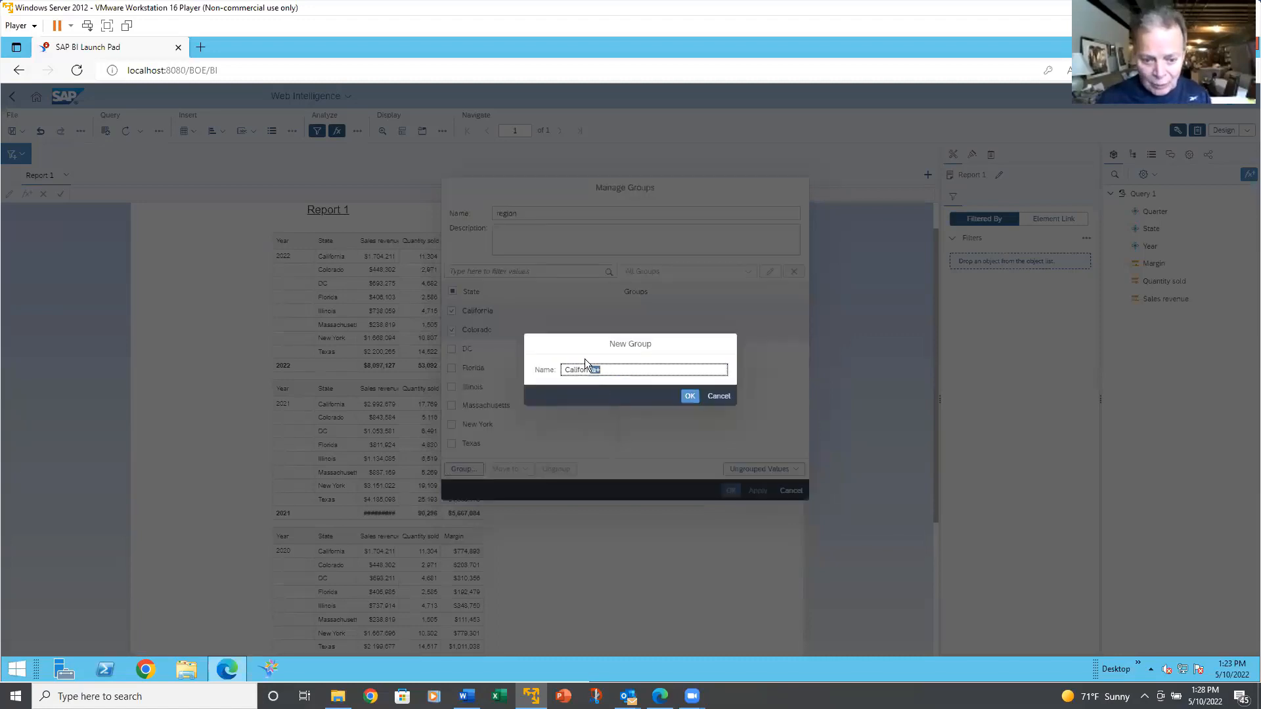
{"action": "type", "text": "wes"}
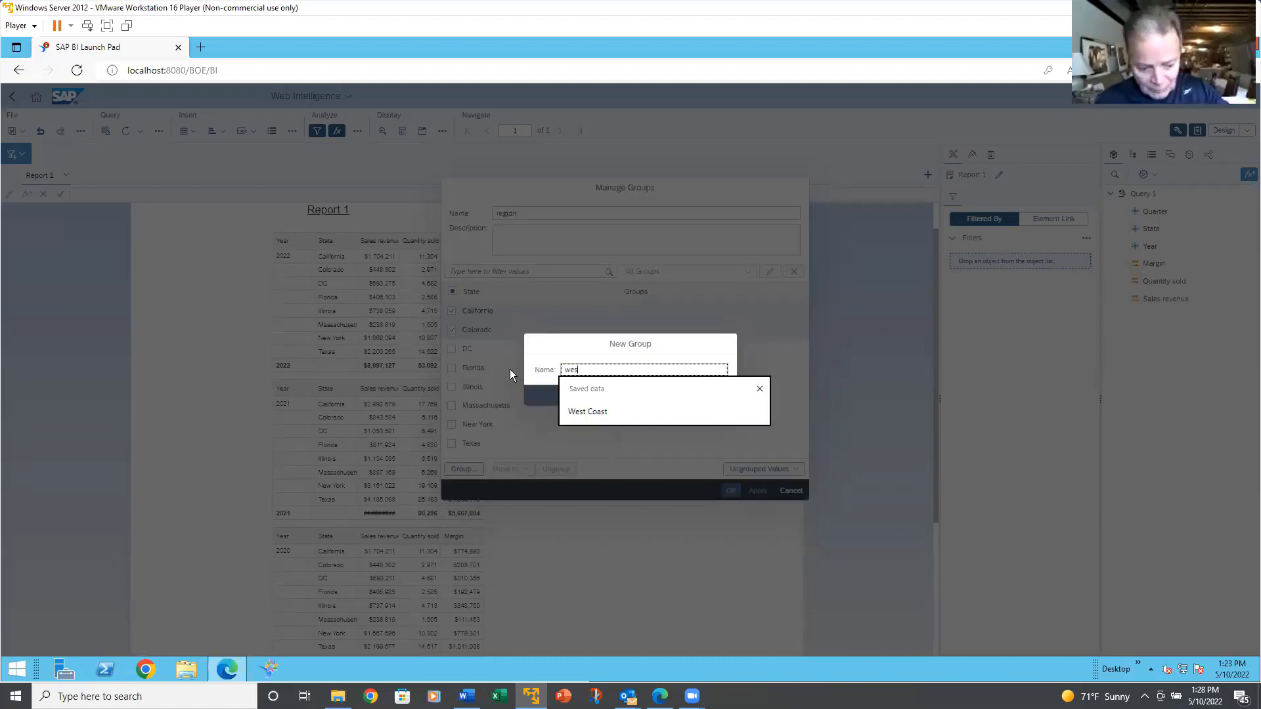
{"action": "type", "text": "t"}
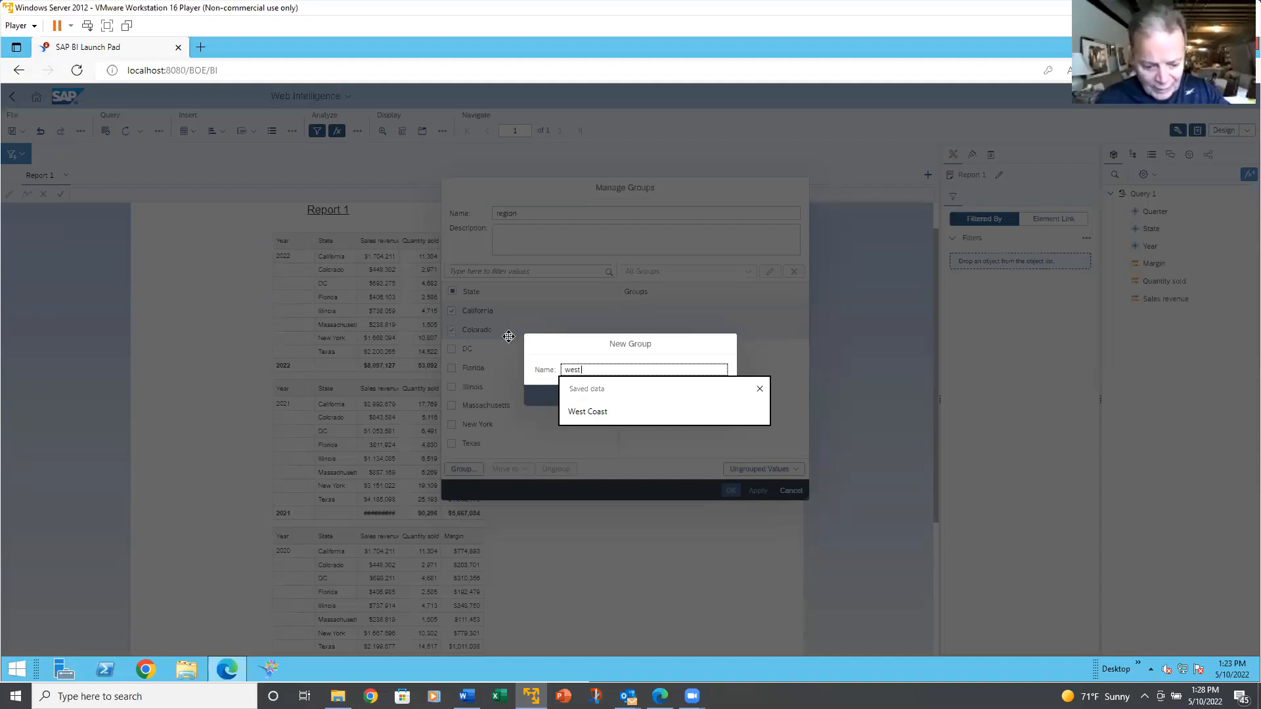
{"action": "type", "text": " coast"}
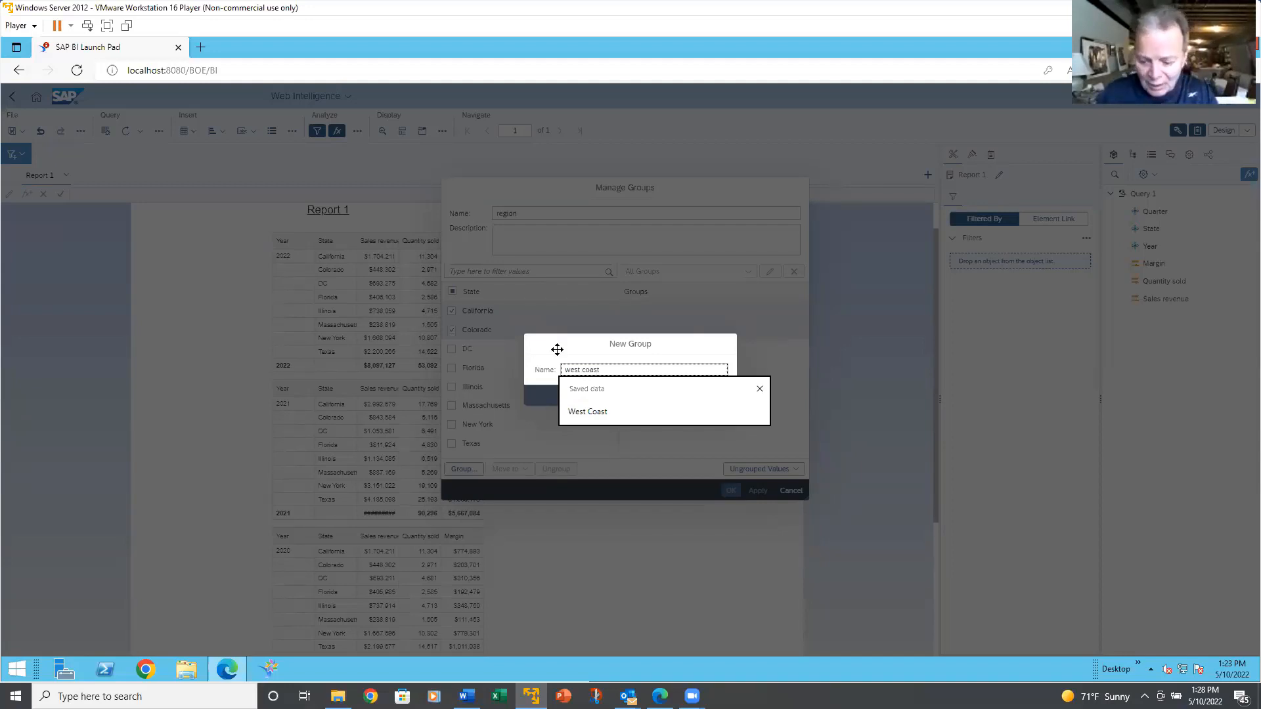
{"action": "key", "text": "Return"}
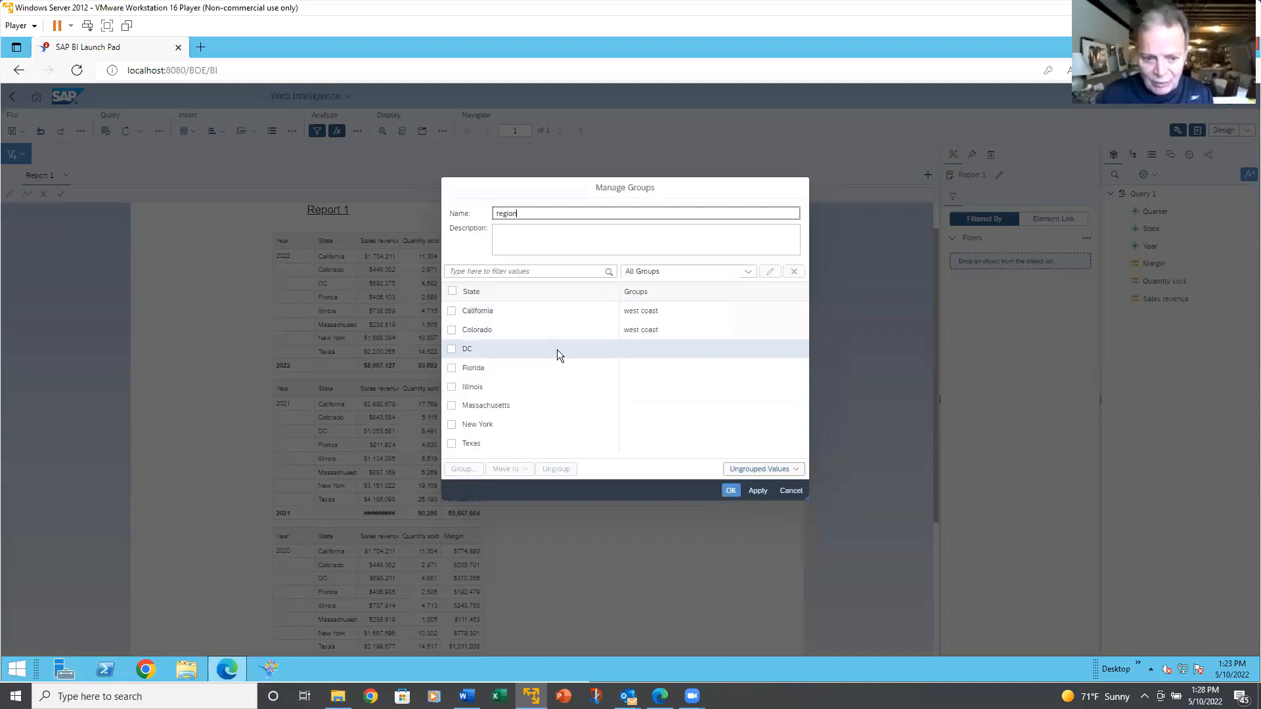
- Group DC, Massachusetts and New York under the name northeast
{"action": "left_click", "coordinate": [453, 348]}
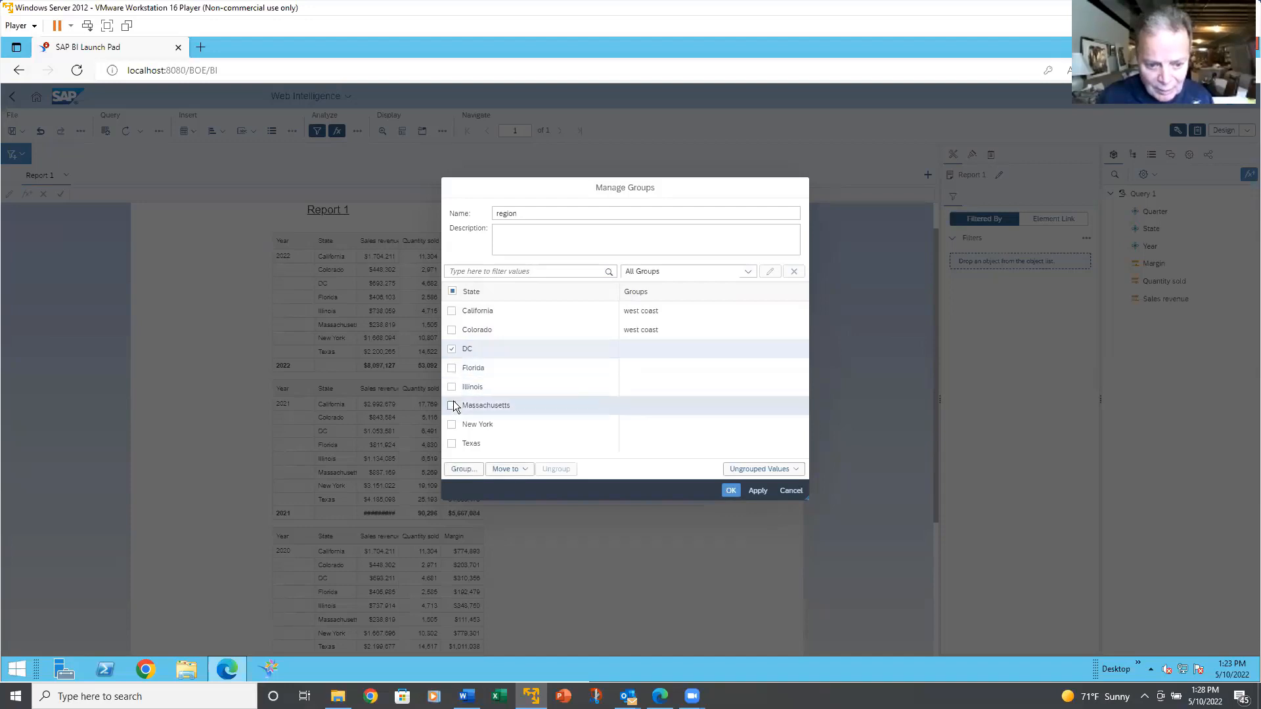
{"action": "left_click", "coordinate": [452, 423]}
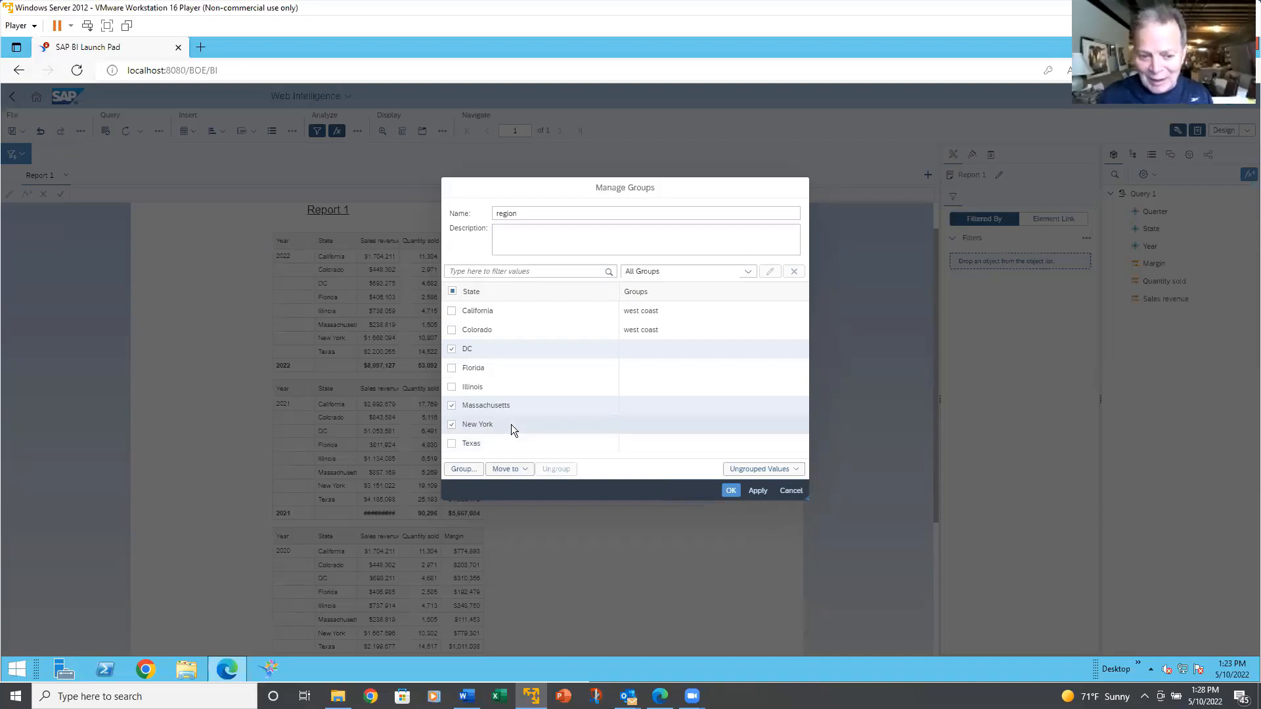
{"action": "left_click", "coordinate": [472, 469]}
{"action": "type", "text": "DC-"}
{"action": "left_click_drag", "start_coordinate": [578, 374], "coordinate": [550, 370]}
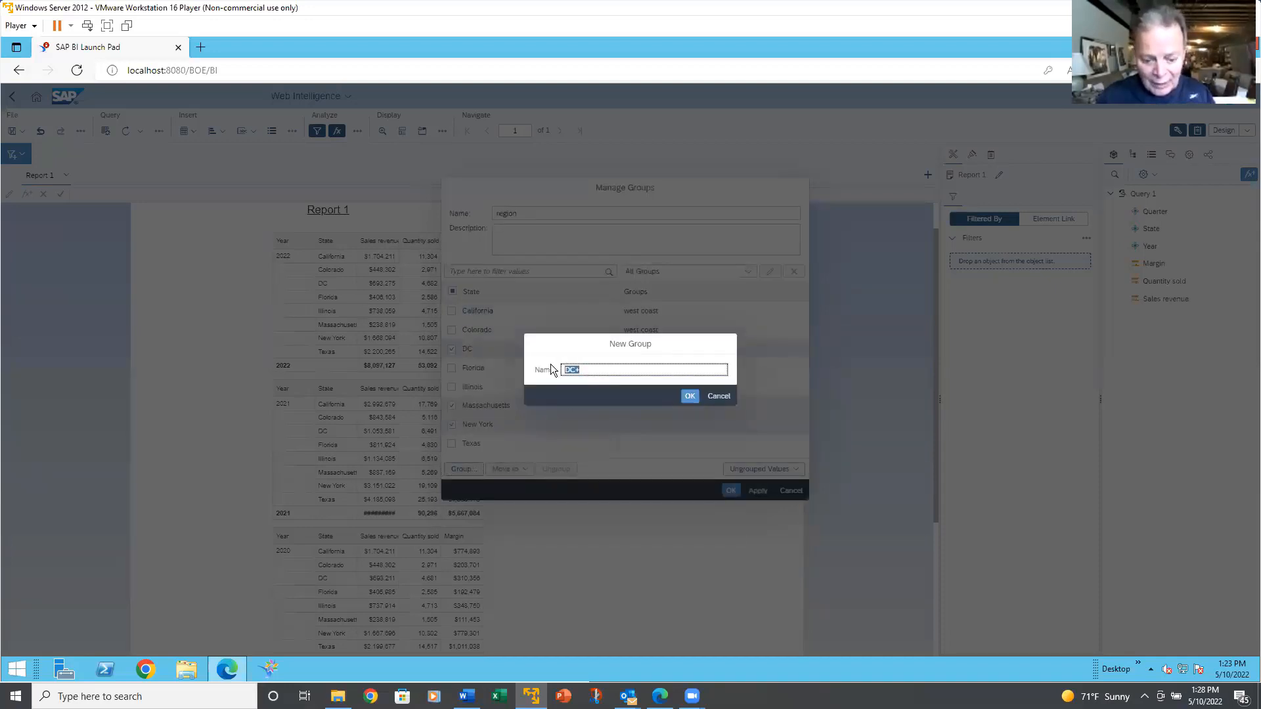
{"action": "type", "text": "north"}
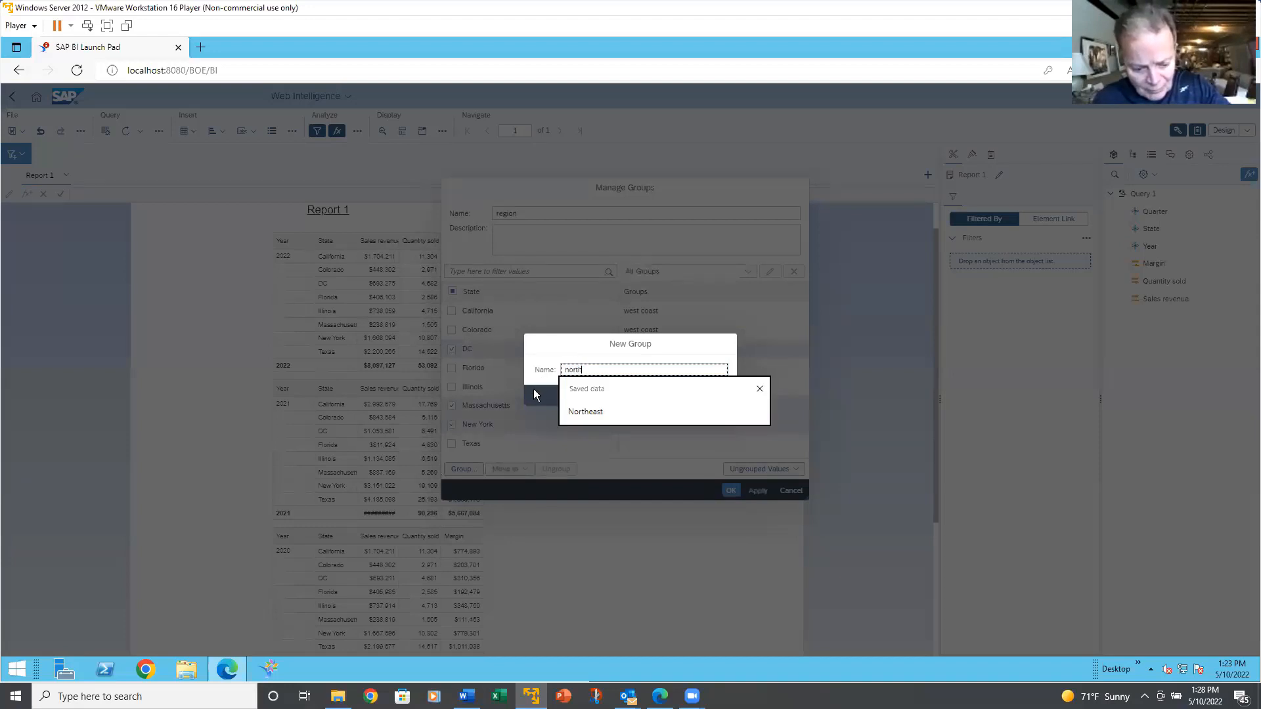
{"action": "type", "text": "eas"}
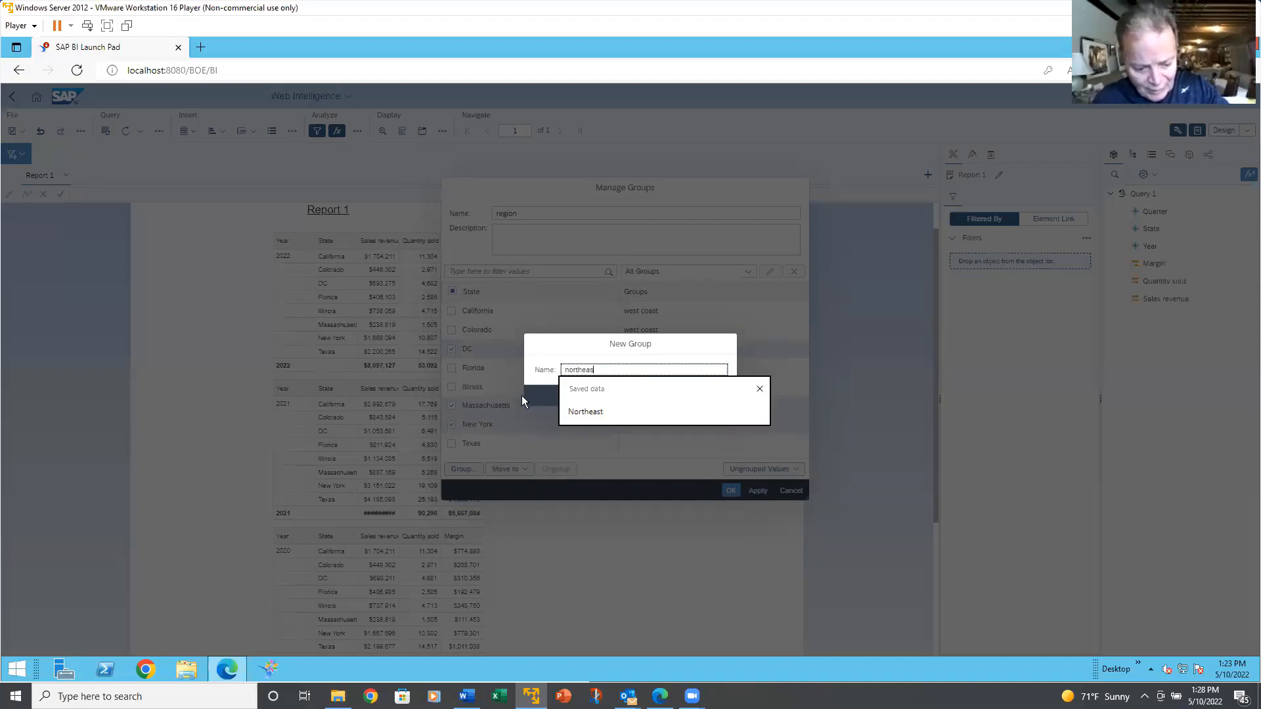
{"action": "type", "text": "t"}
{"action": "key", "text": "Return"}
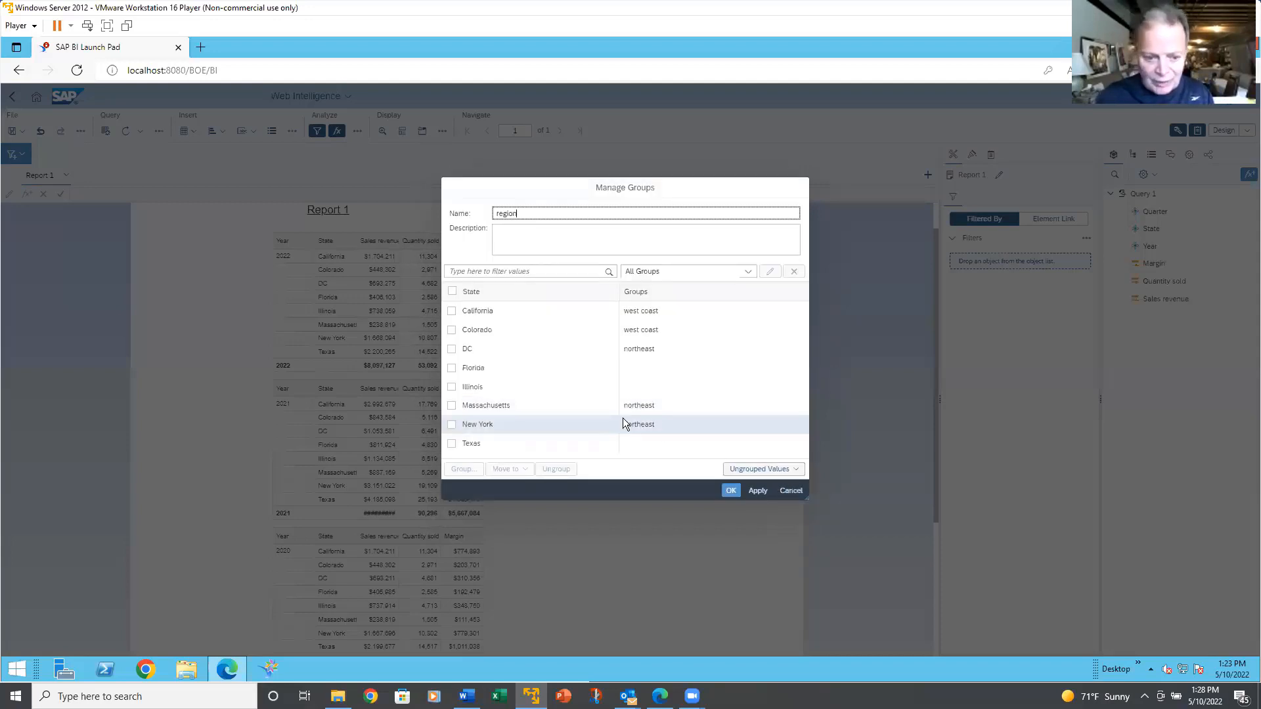
- Group Florida and Texas under the name south
{"action": "left_click", "coordinate": [451, 367]}
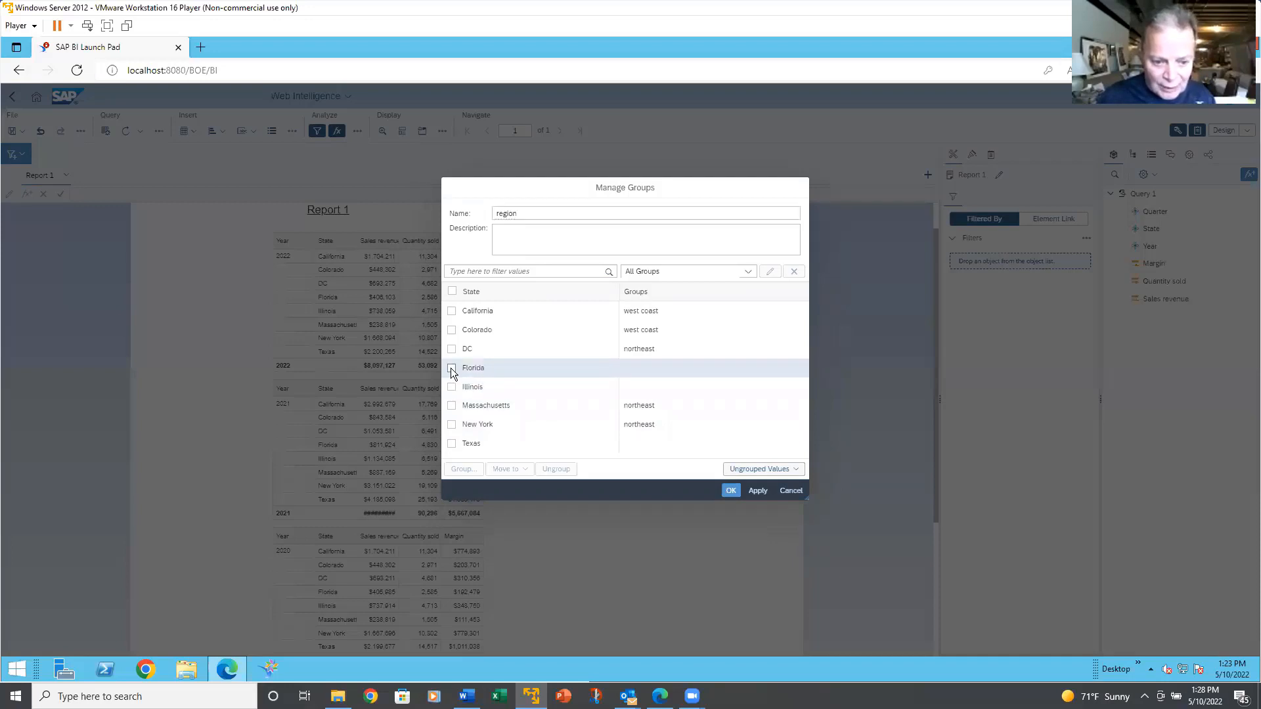
{"action": "left_click", "coordinate": [451, 443]}
{"action": "left_click", "coordinate": [461, 469]}
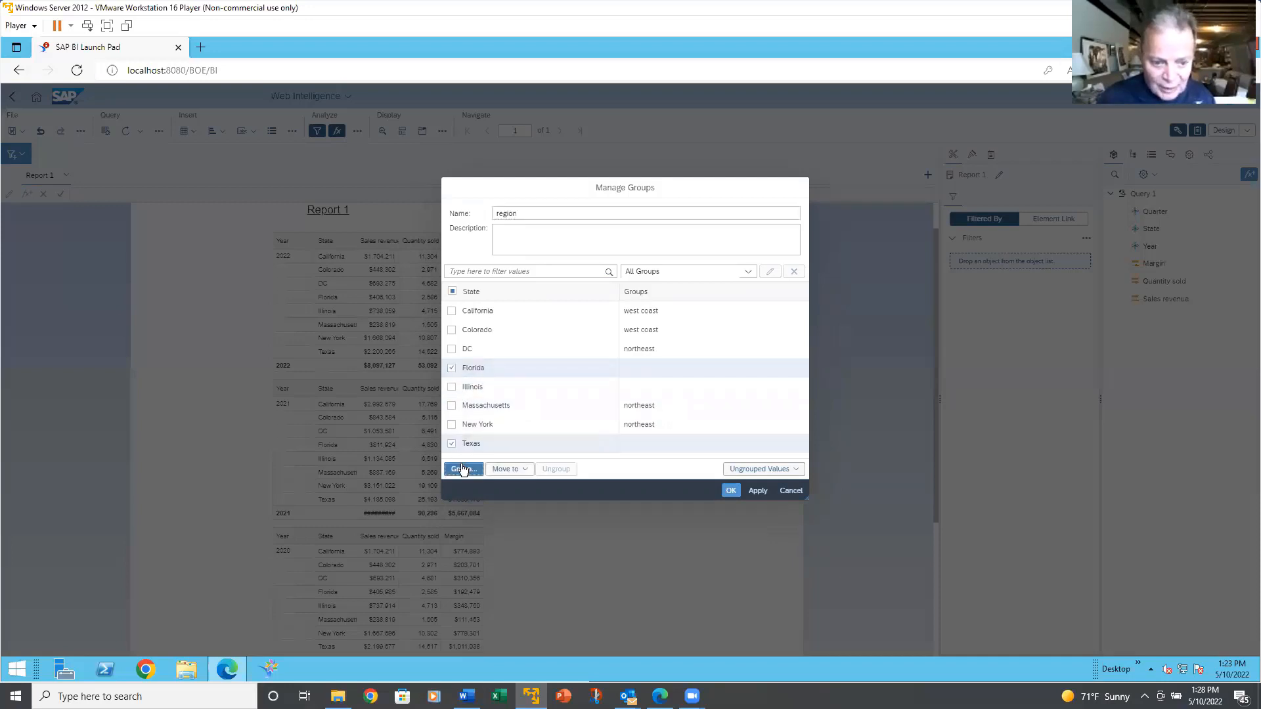
{"action": "triple_click", "coordinate": [599, 370]}
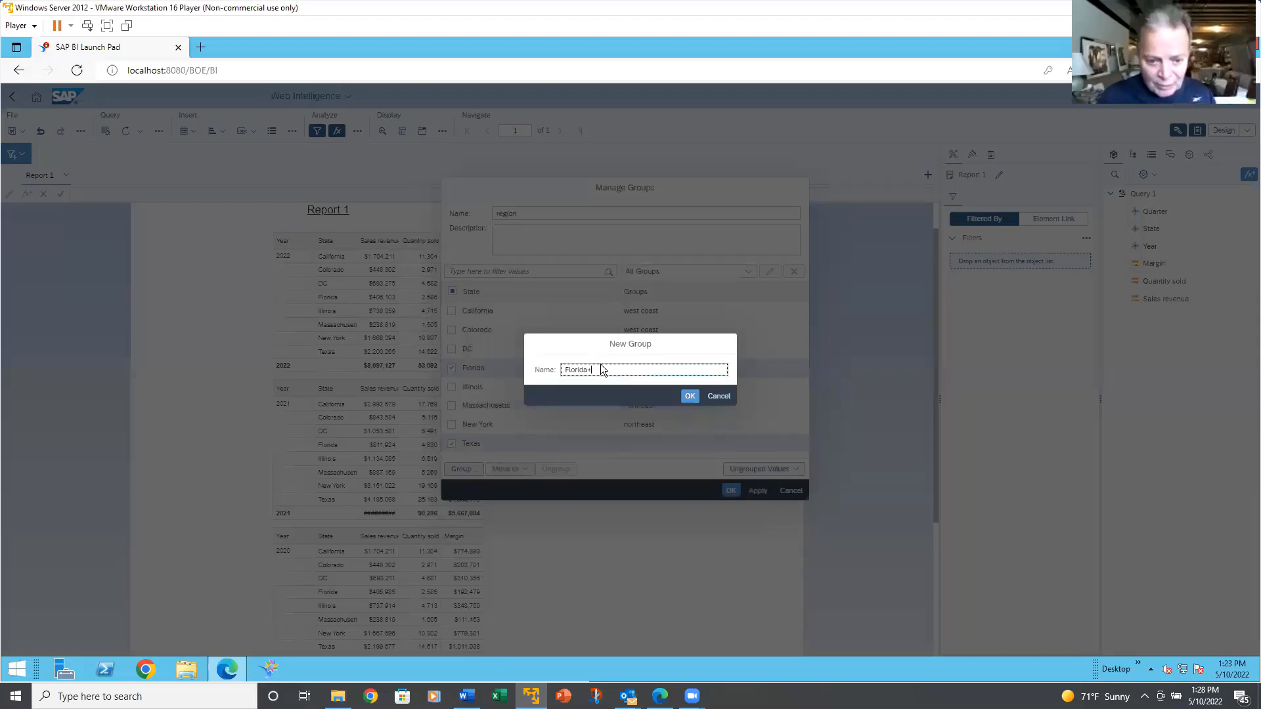
{"action": "type", "text": "S"}
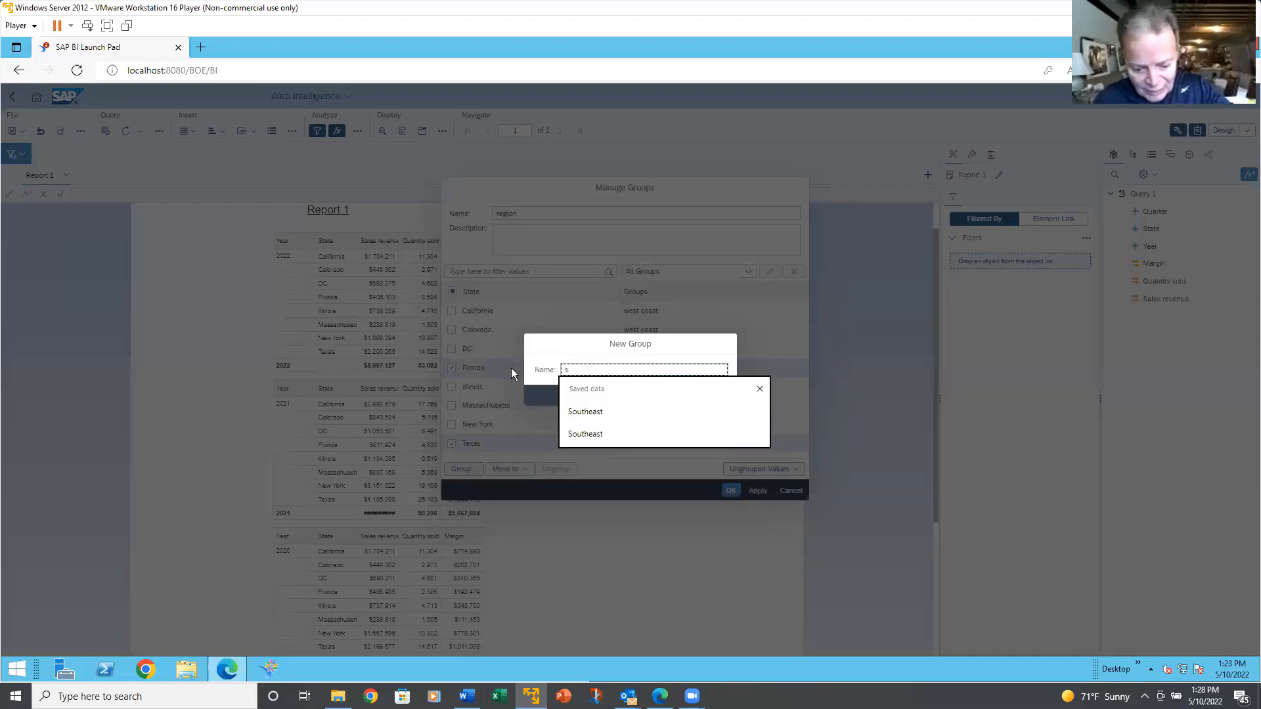
{"action": "type", "text": "outh"}
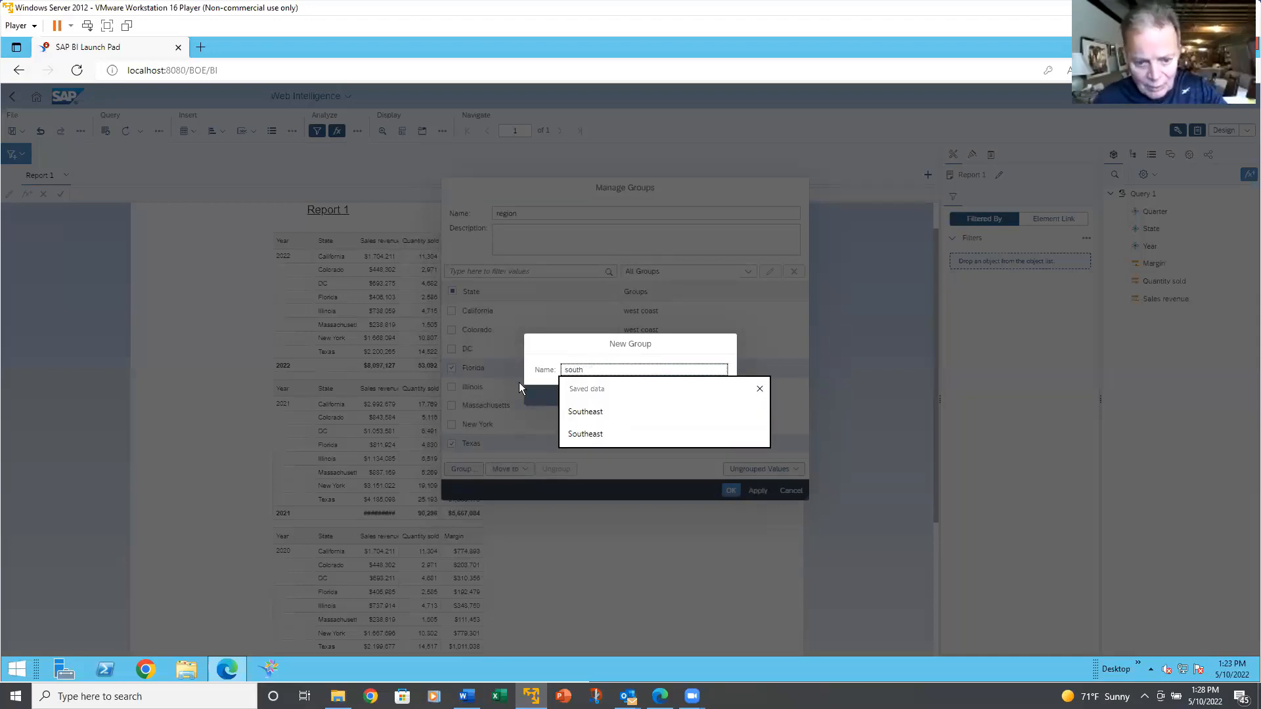
{"action": "key", "text": "Return"}
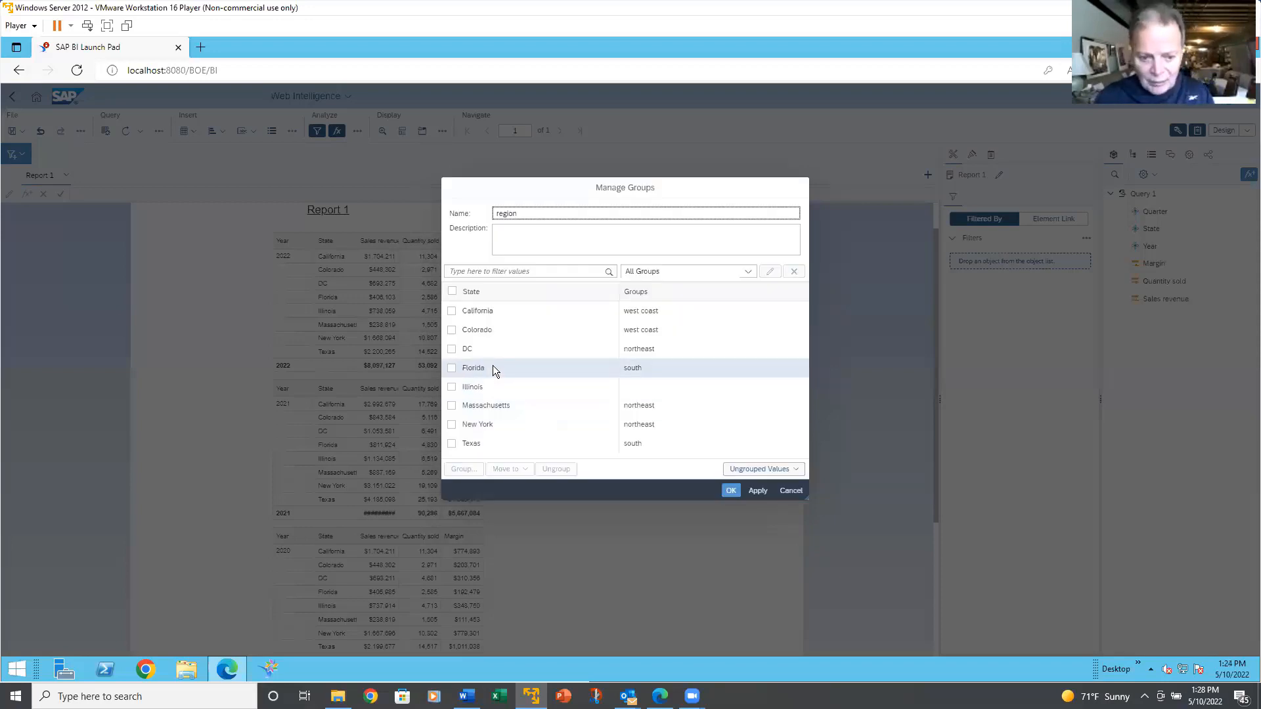
- Put Illinois in its own group named mid
{"action": "left_click", "coordinate": [452, 388]}
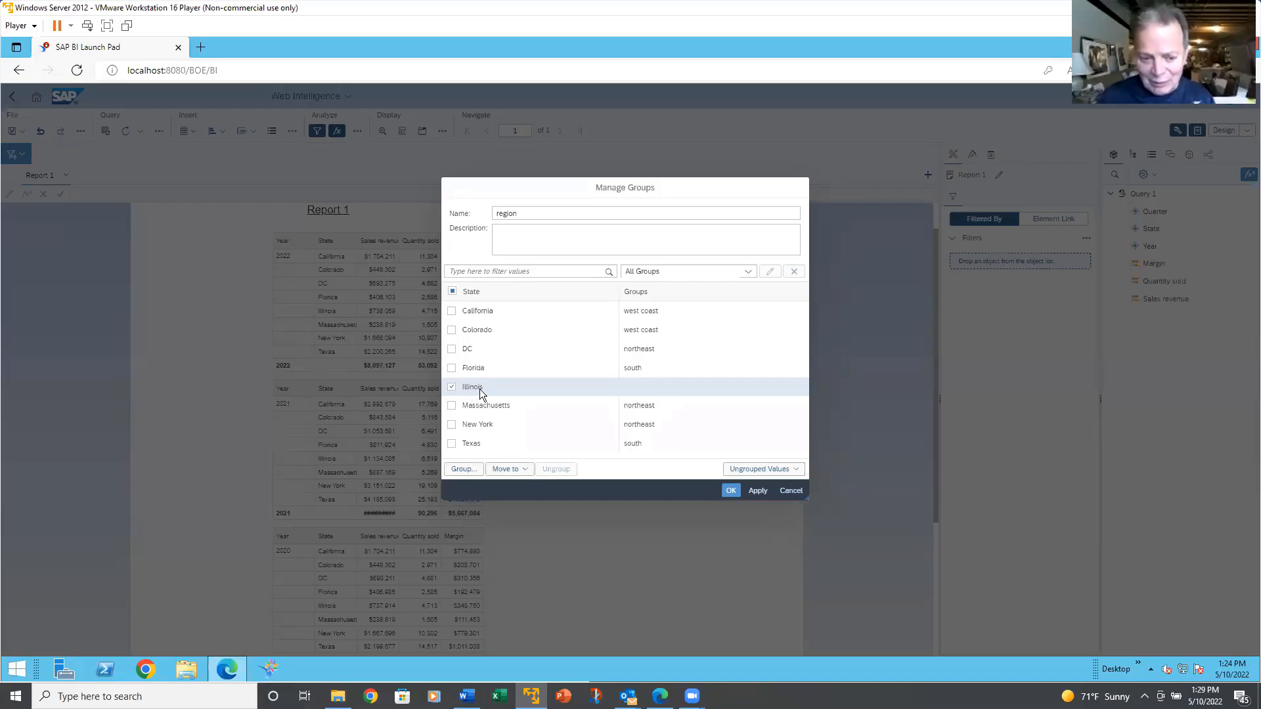
{"action": "left_click", "coordinate": [469, 469]}
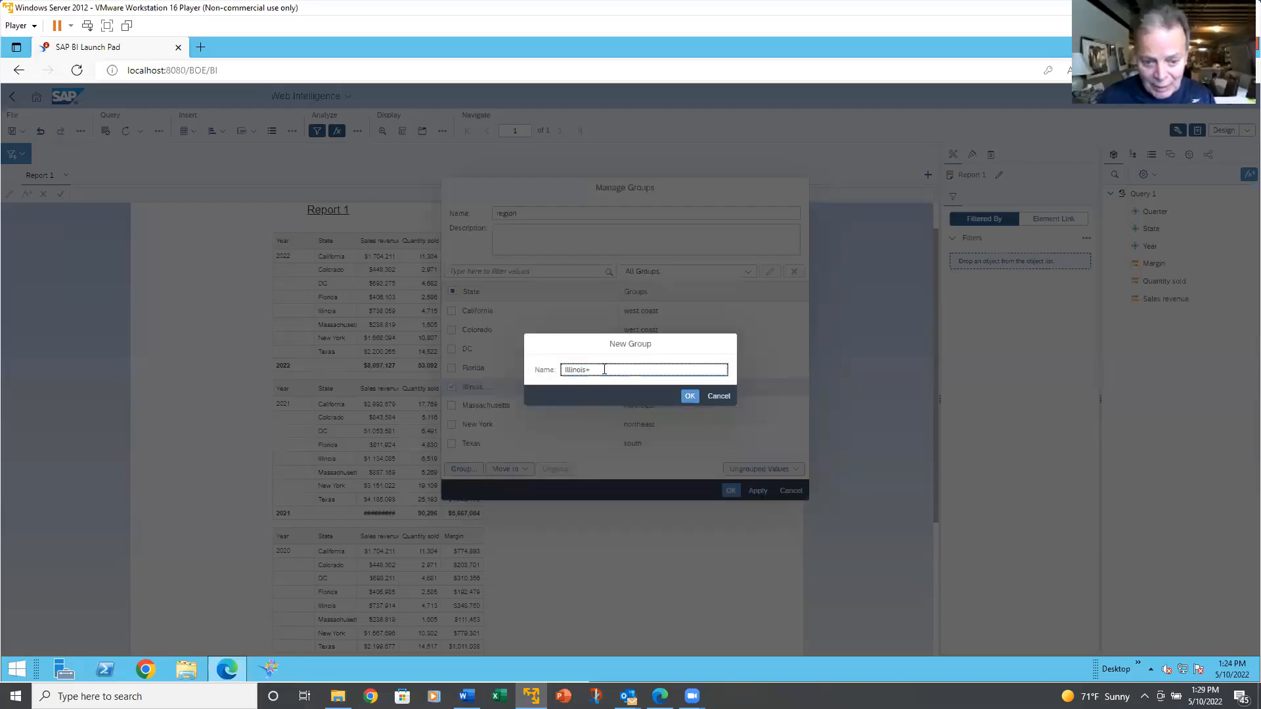
{"action": "left_click_drag", "start_coordinate": [591, 370], "coordinate": [536, 355]}
{"action": "type", "text": "m"}
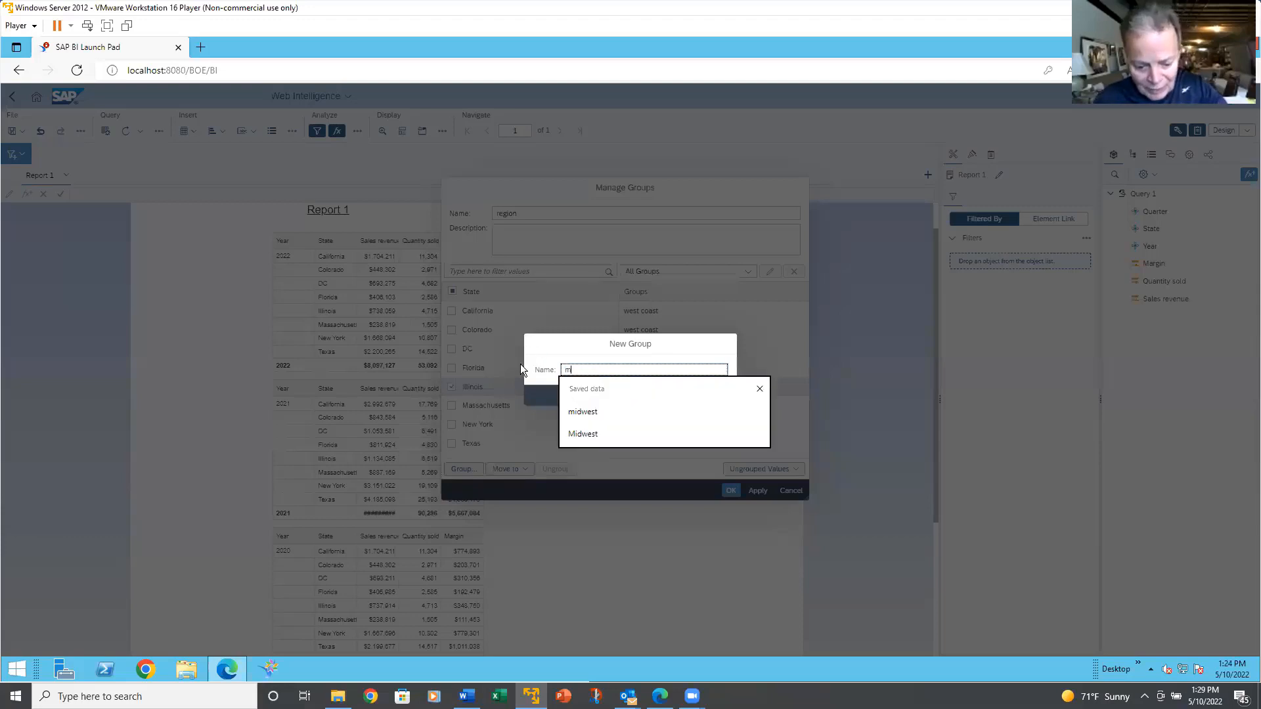
{"action": "type", "text": "id"}
{"action": "key", "text": "Return"}
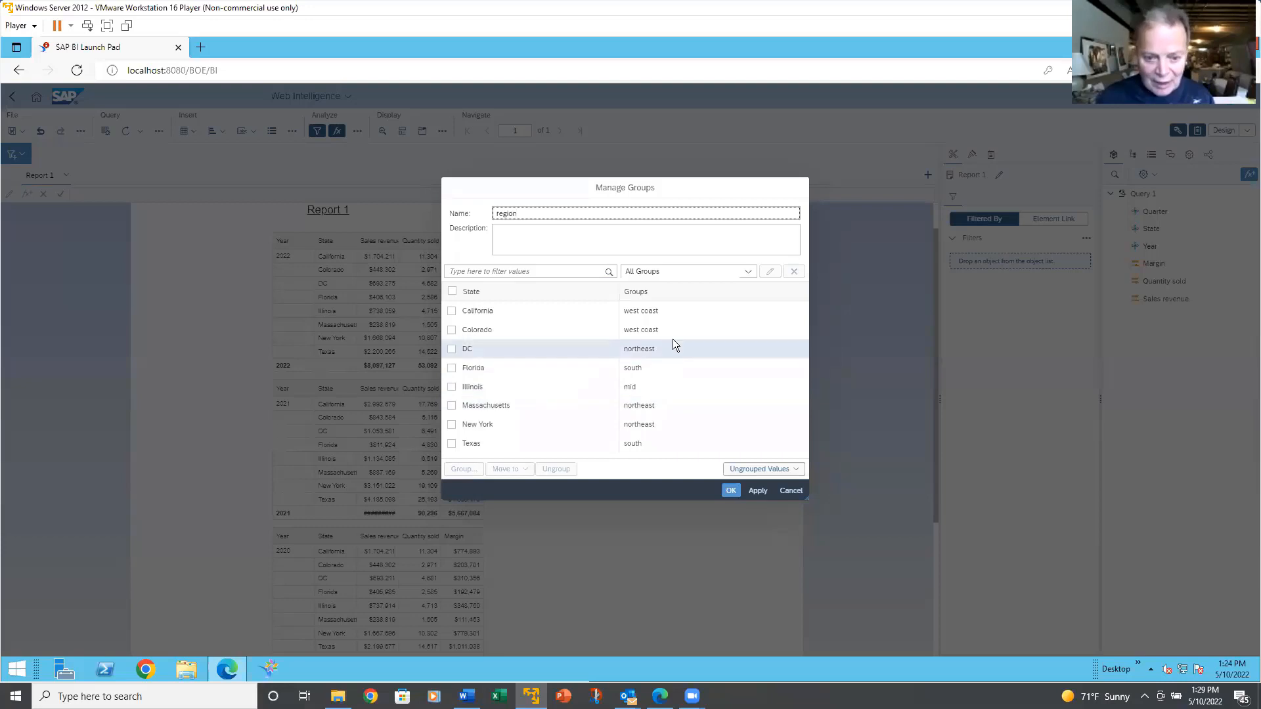
- Set ungrouped values to be automatically grouped as Others and save the region grouping
{"action": "left_click", "coordinate": [794, 472]}
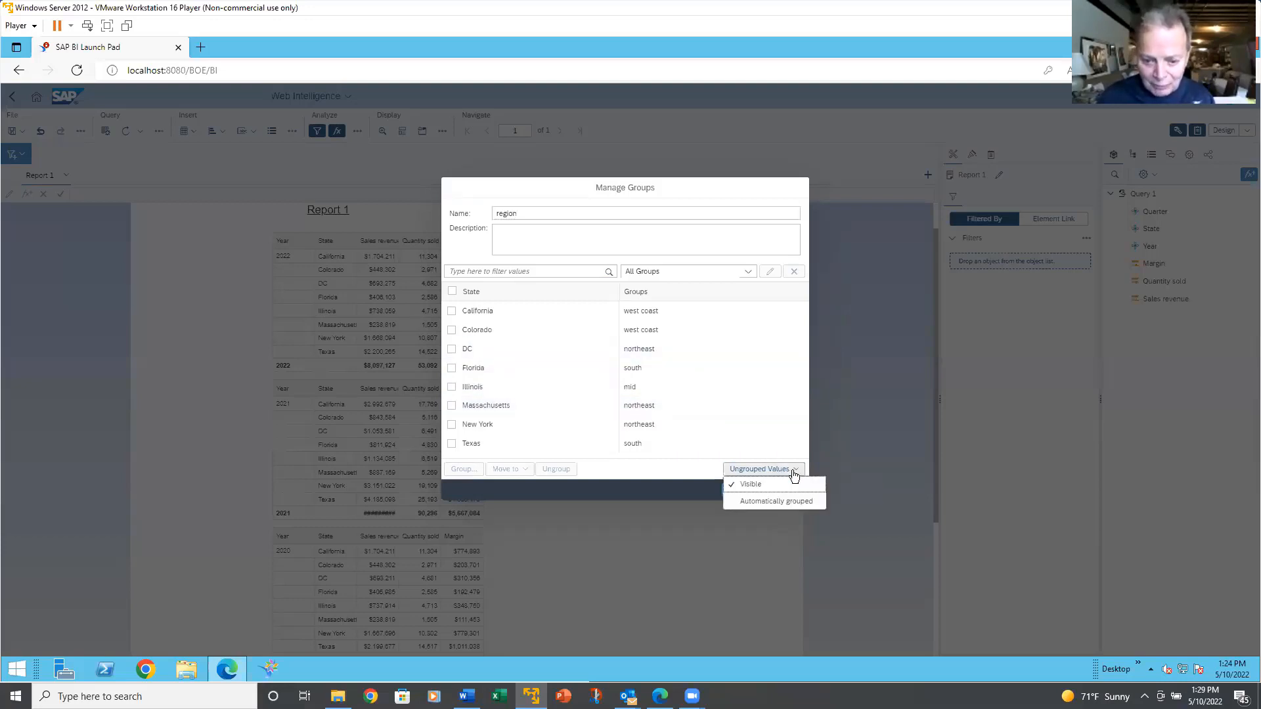
{"action": "left_click", "coordinate": [760, 501]}
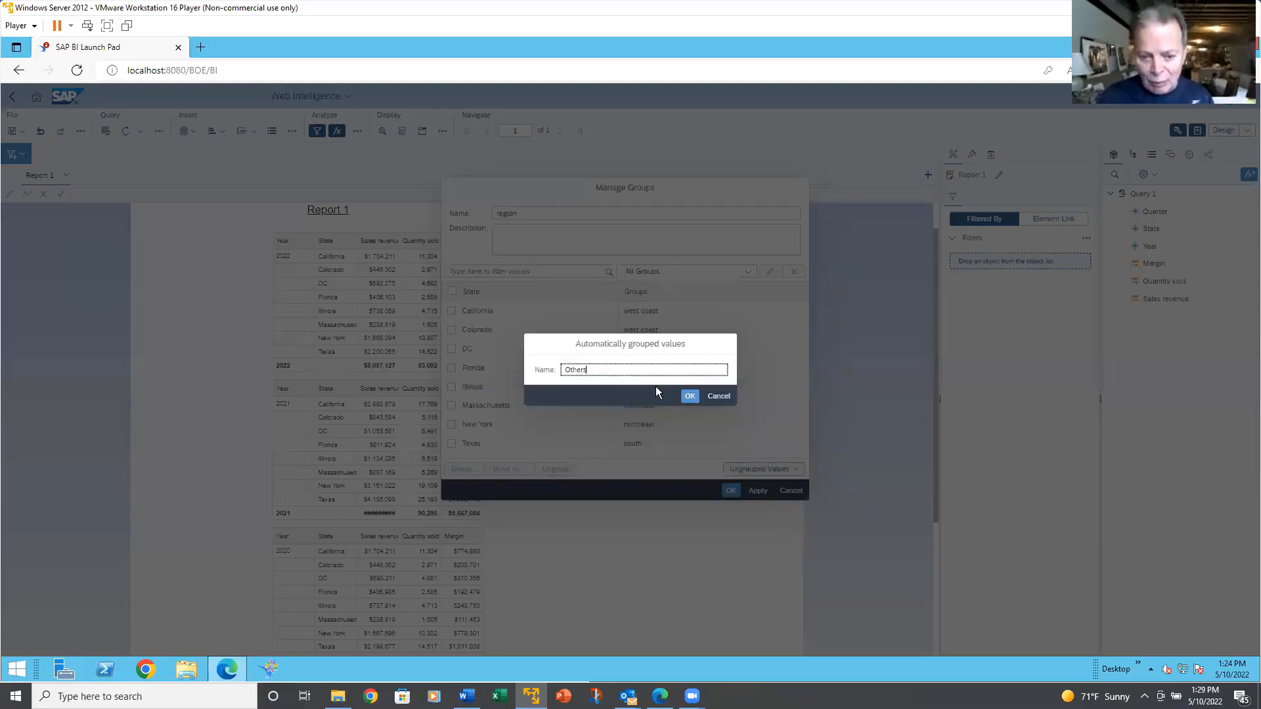
{"action": "left_click", "coordinate": [689, 397]}
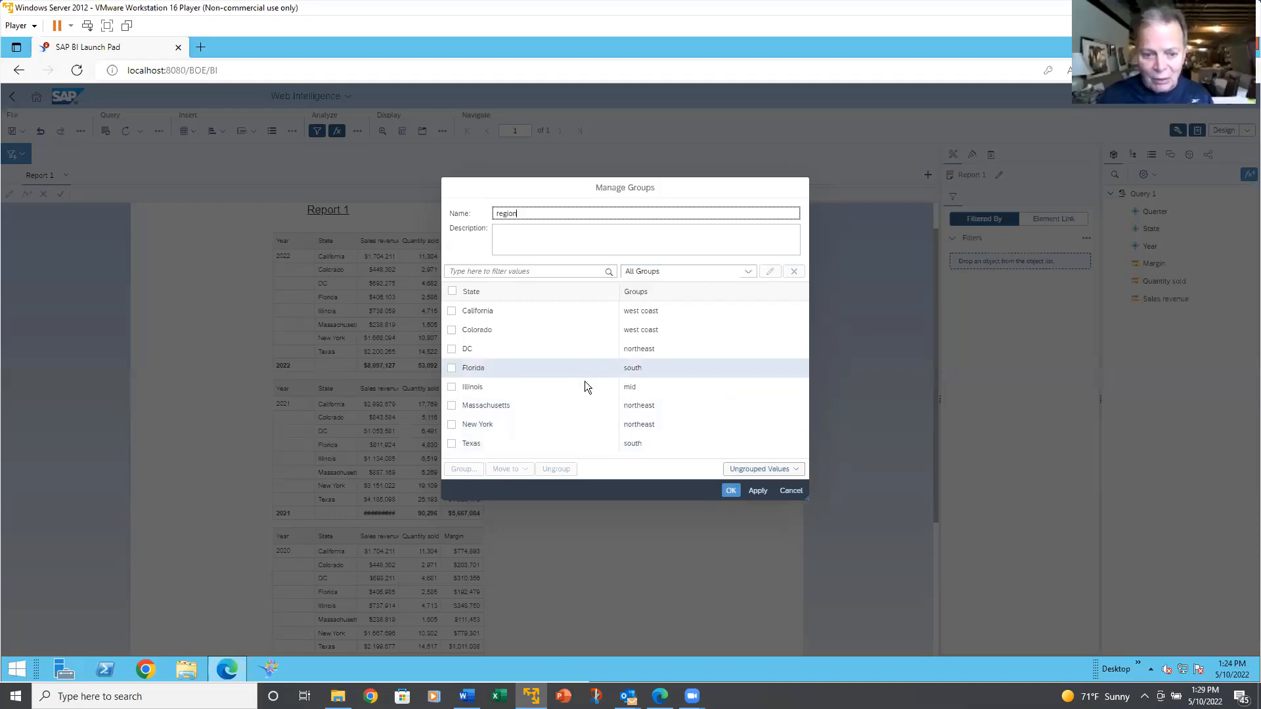
{"action": "left_click", "coordinate": [723, 493]}
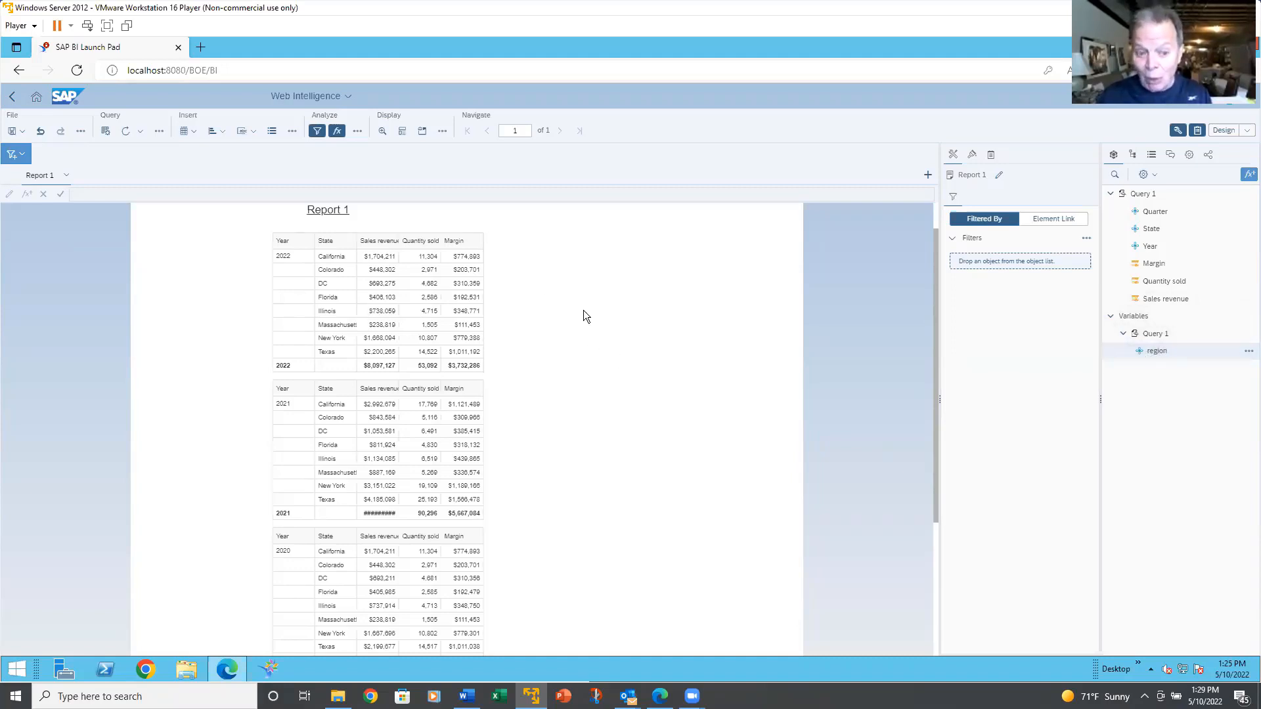
- Add the region variable to the Block 1 table's columns between Year and State
{"action": "left_click", "coordinate": [470, 236]}
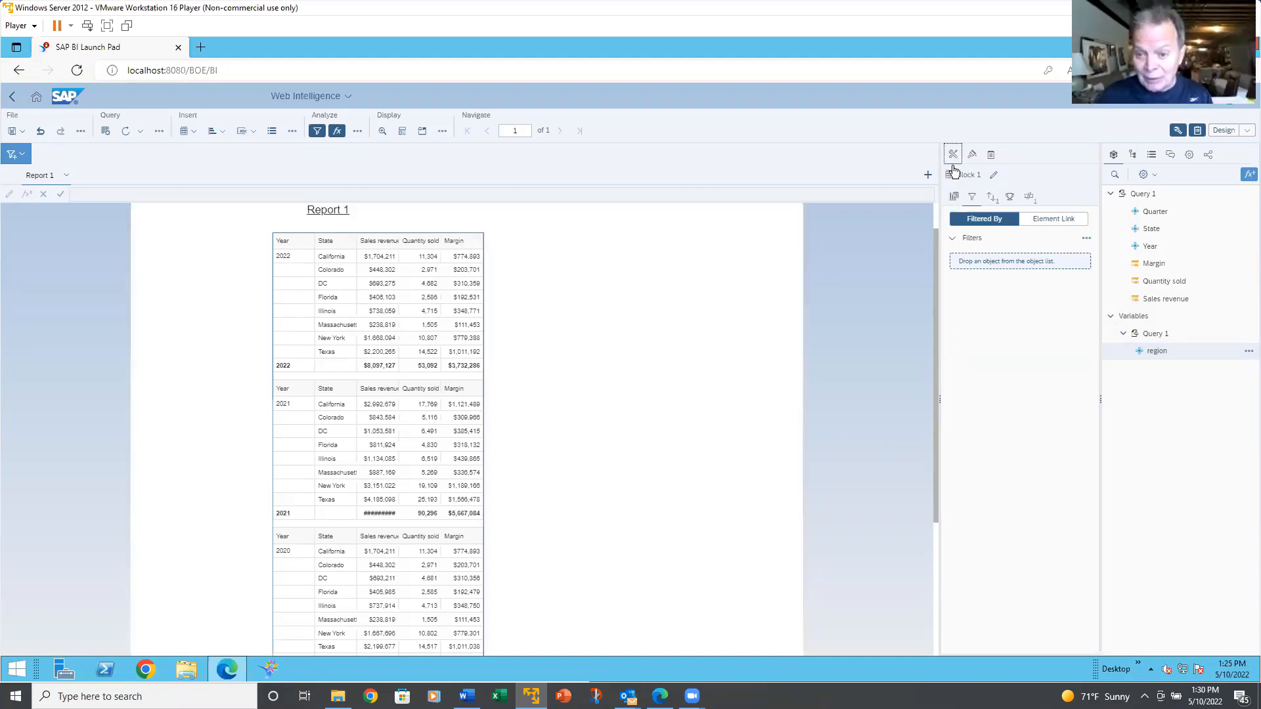
{"action": "left_click", "coordinate": [954, 198]}
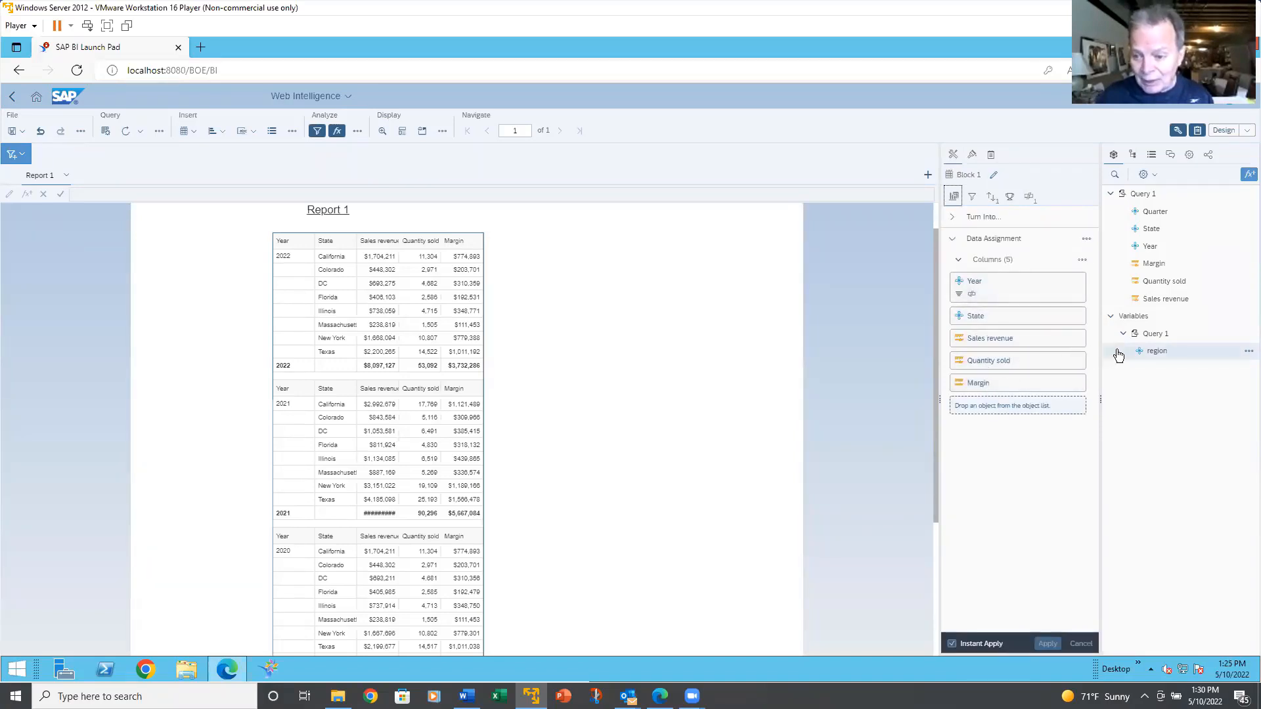
{"action": "left_click_drag", "start_coordinate": [1117, 348], "coordinate": [1005, 308]}
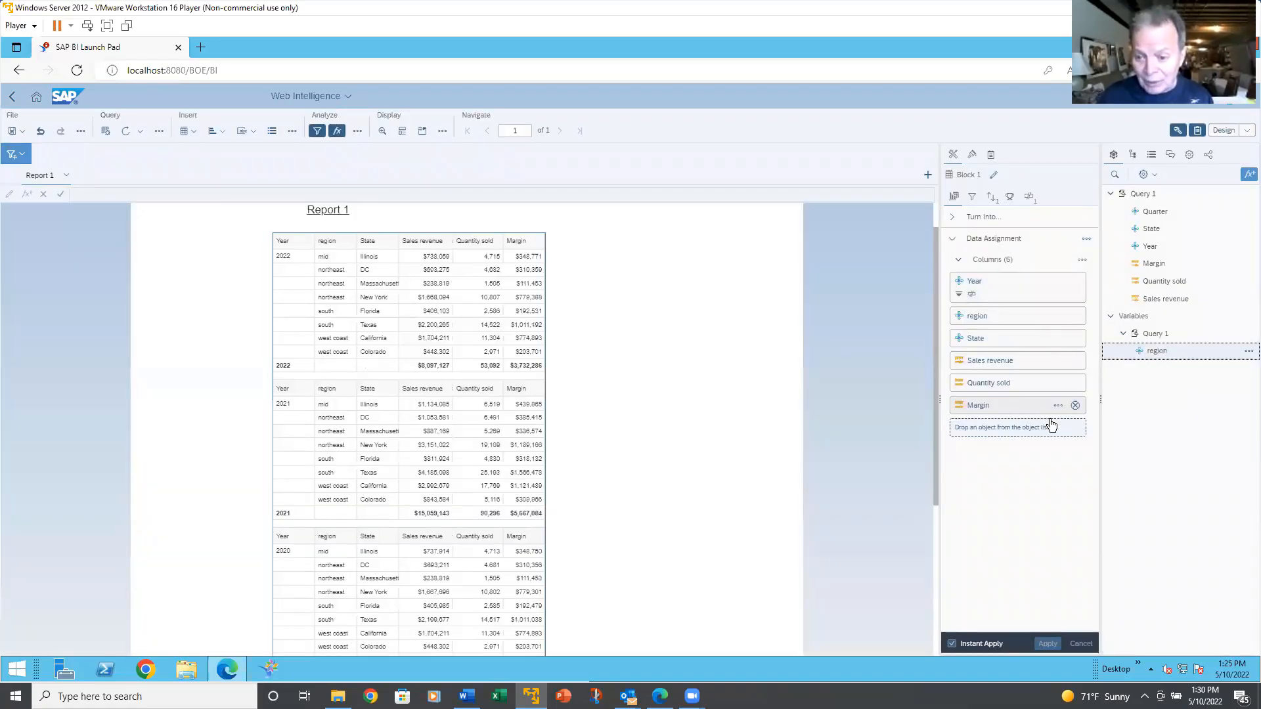
- Remove the State column from the Block 1 table's data assignment
{"action": "left_click", "coordinate": [1058, 406]}
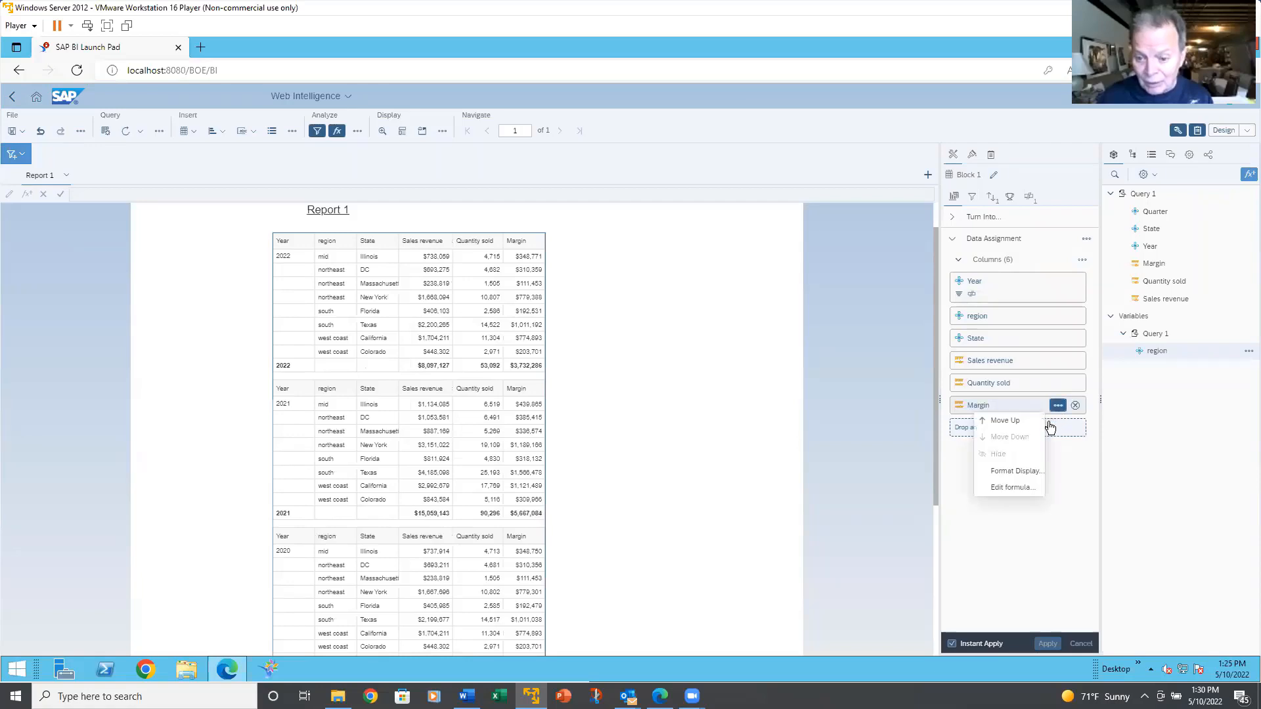
{"action": "left_click", "coordinate": [1067, 466]}
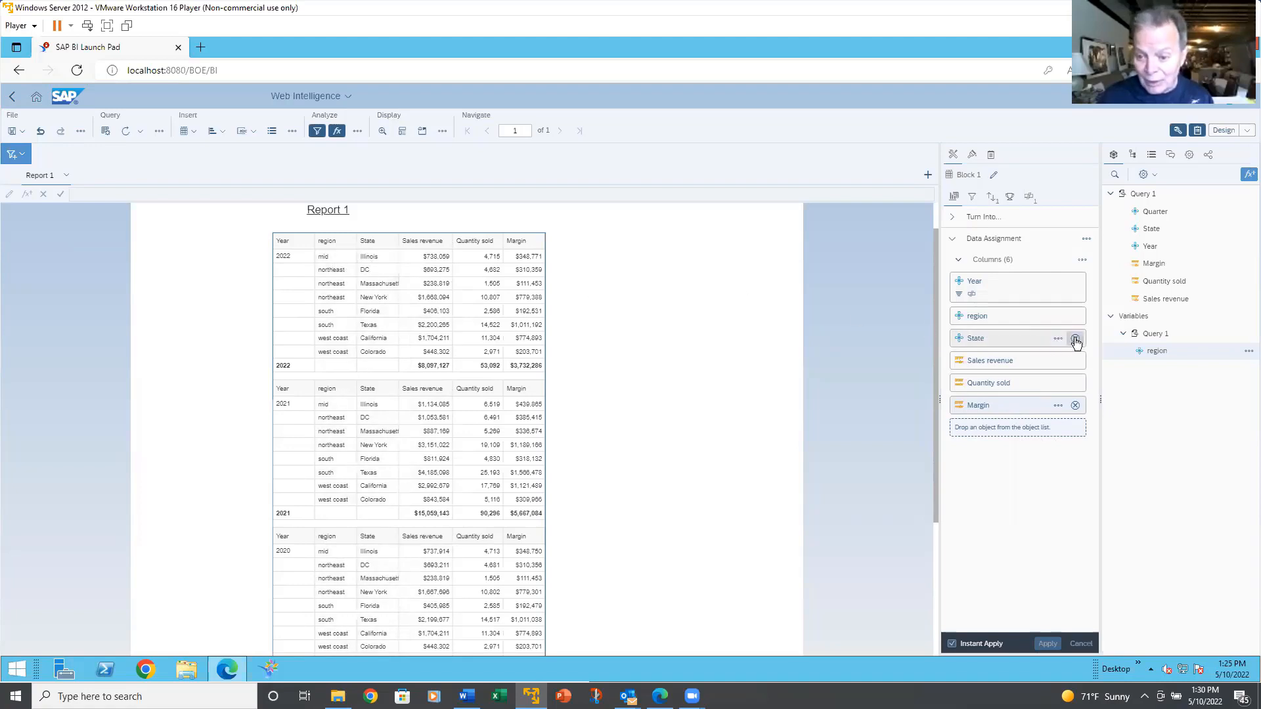
{"action": "left_click", "coordinate": [1074, 339]}
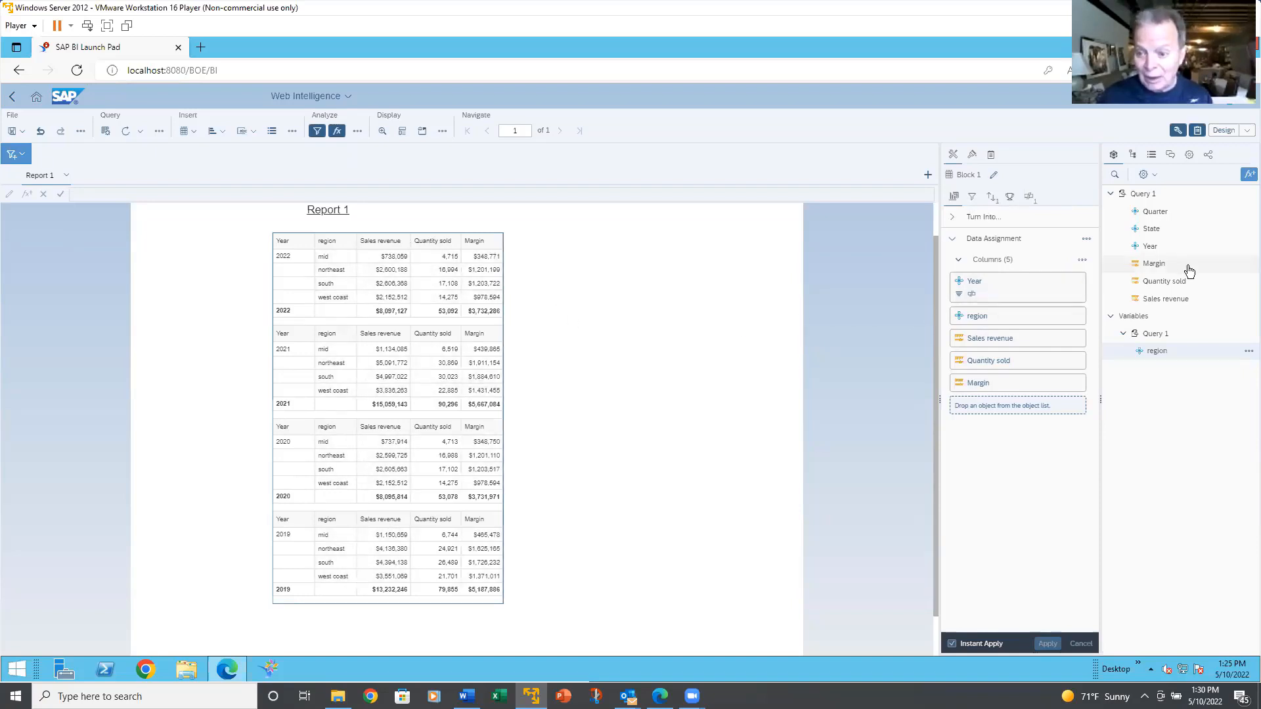
- Review the state group assignments of the region variable and leave them without saving changes
{"action": "left_click", "coordinate": [1248, 350]}
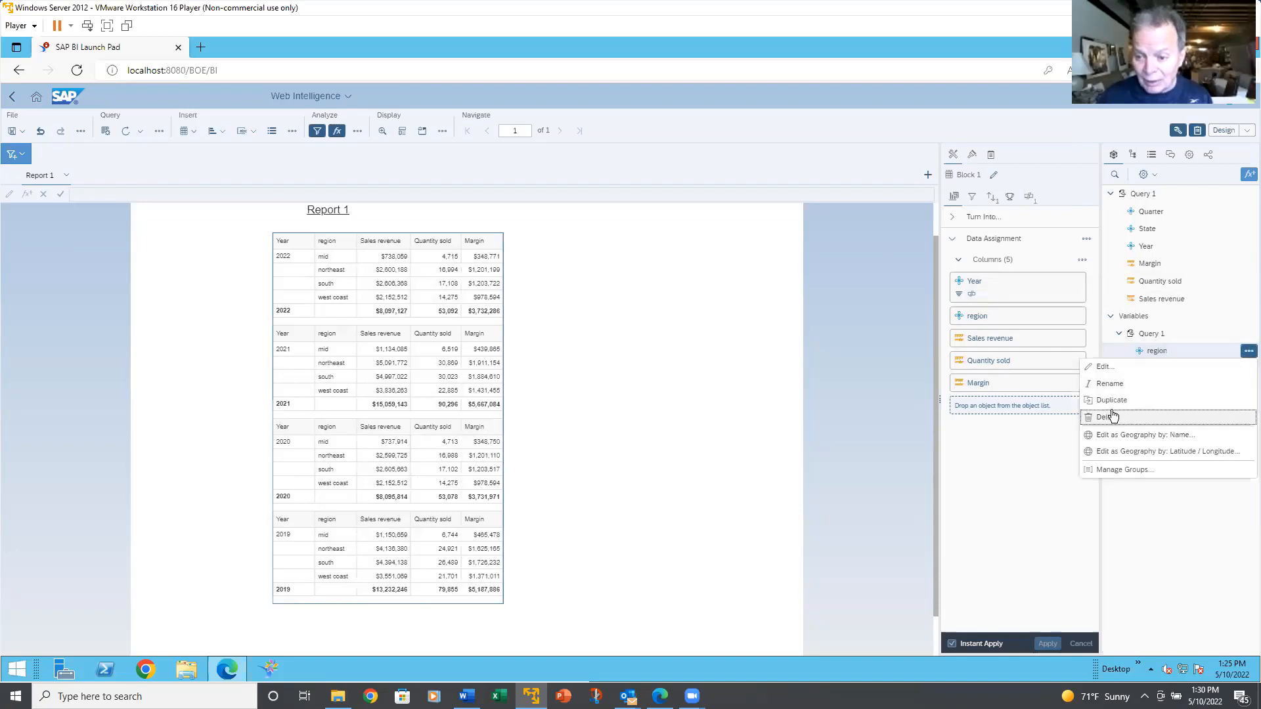
{"action": "left_click", "coordinate": [1108, 369]}
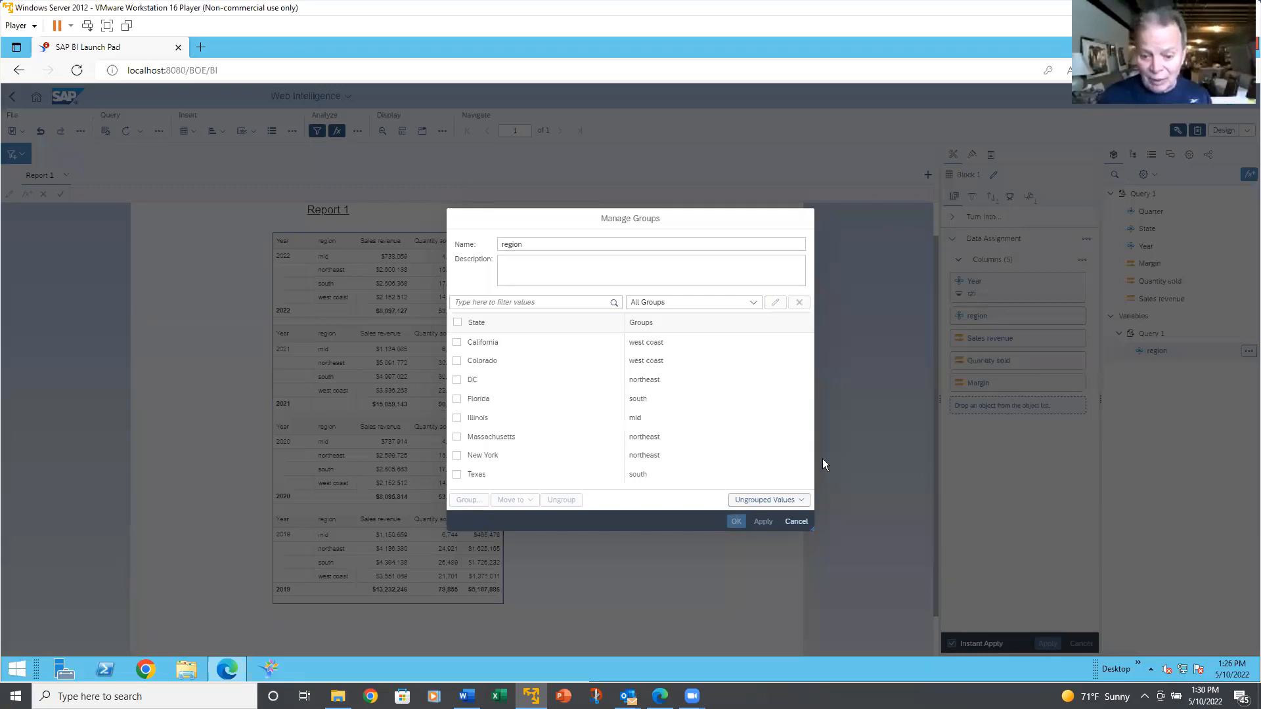
{"action": "left_click", "coordinate": [798, 517]}
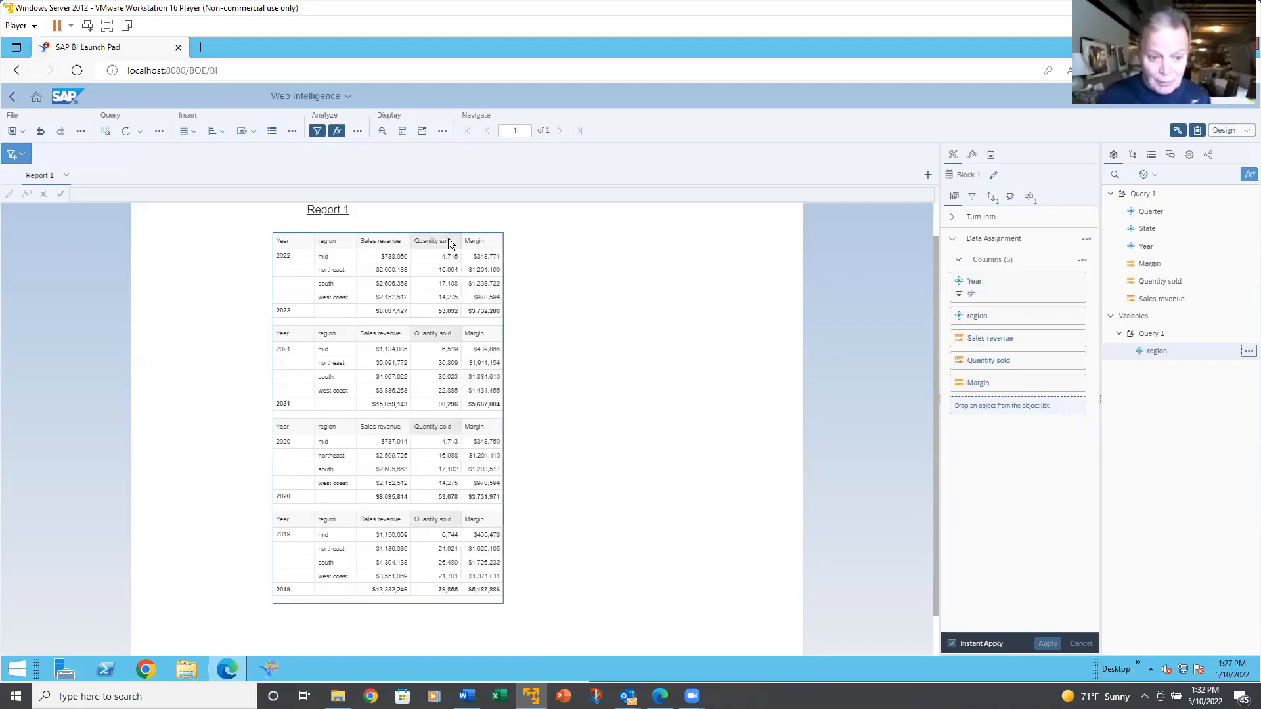
- Add a Percentage footer calculation to the Sales revenue column of the Block 1 table
{"action": "left_click", "coordinate": [381, 256]}
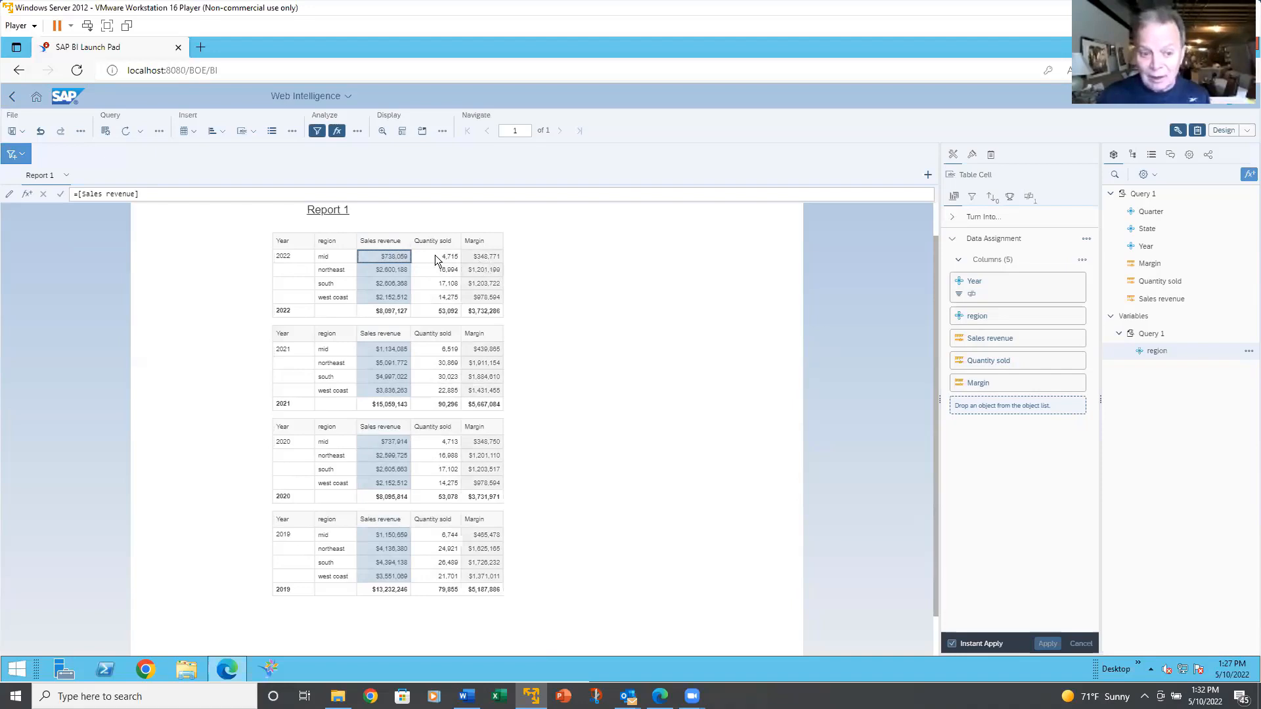
{"action": "right_click", "coordinate": [375, 260]}
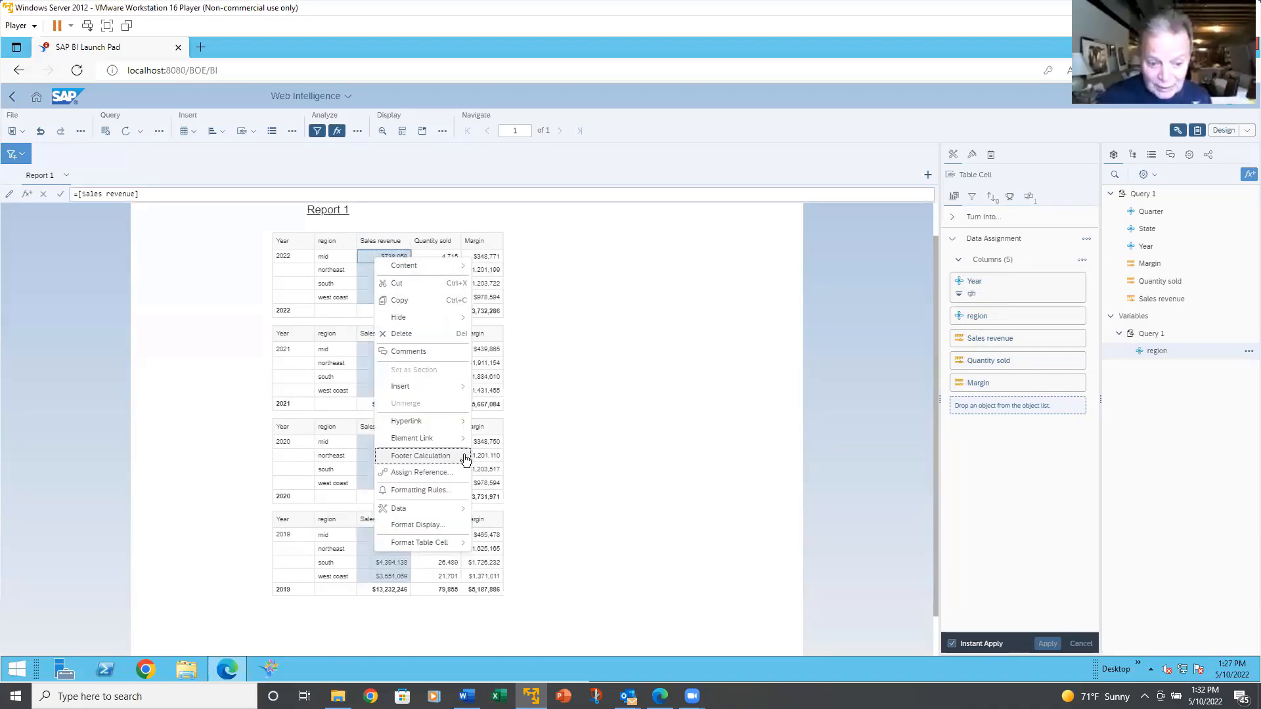
{"action": "mouse_move", "coordinate": [463, 458]}
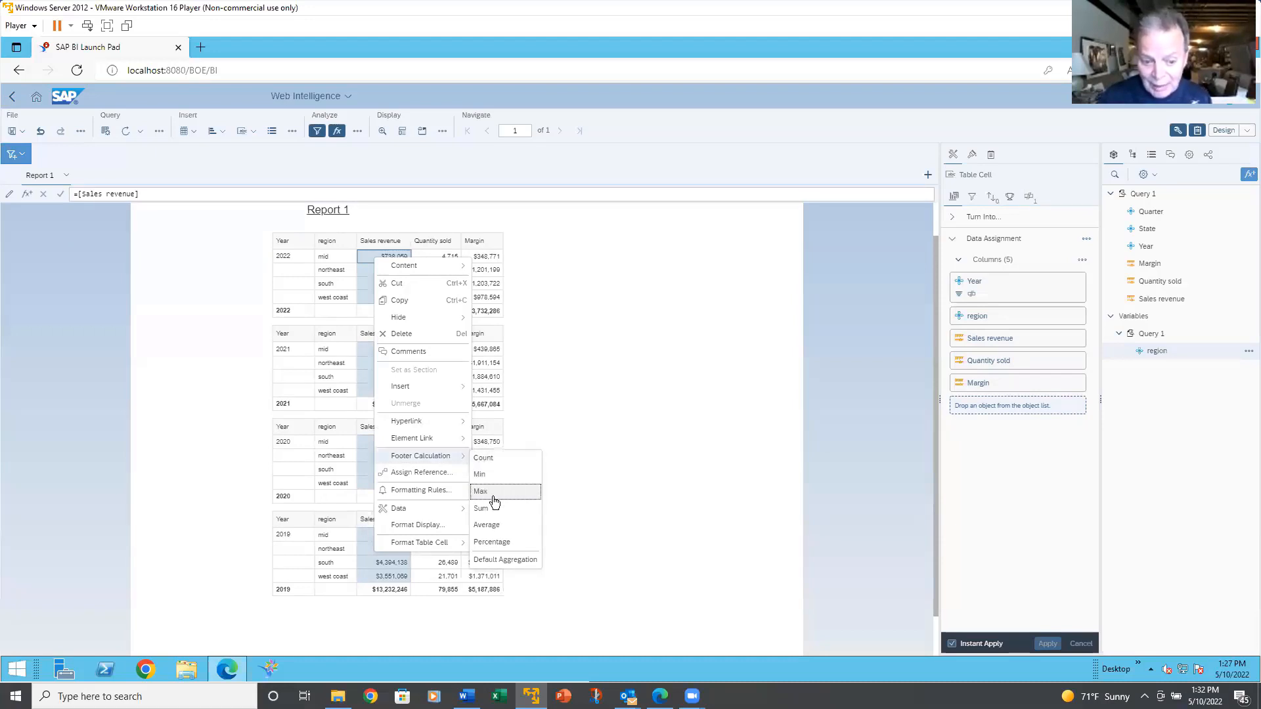
{"action": "left_click", "coordinate": [505, 543]}
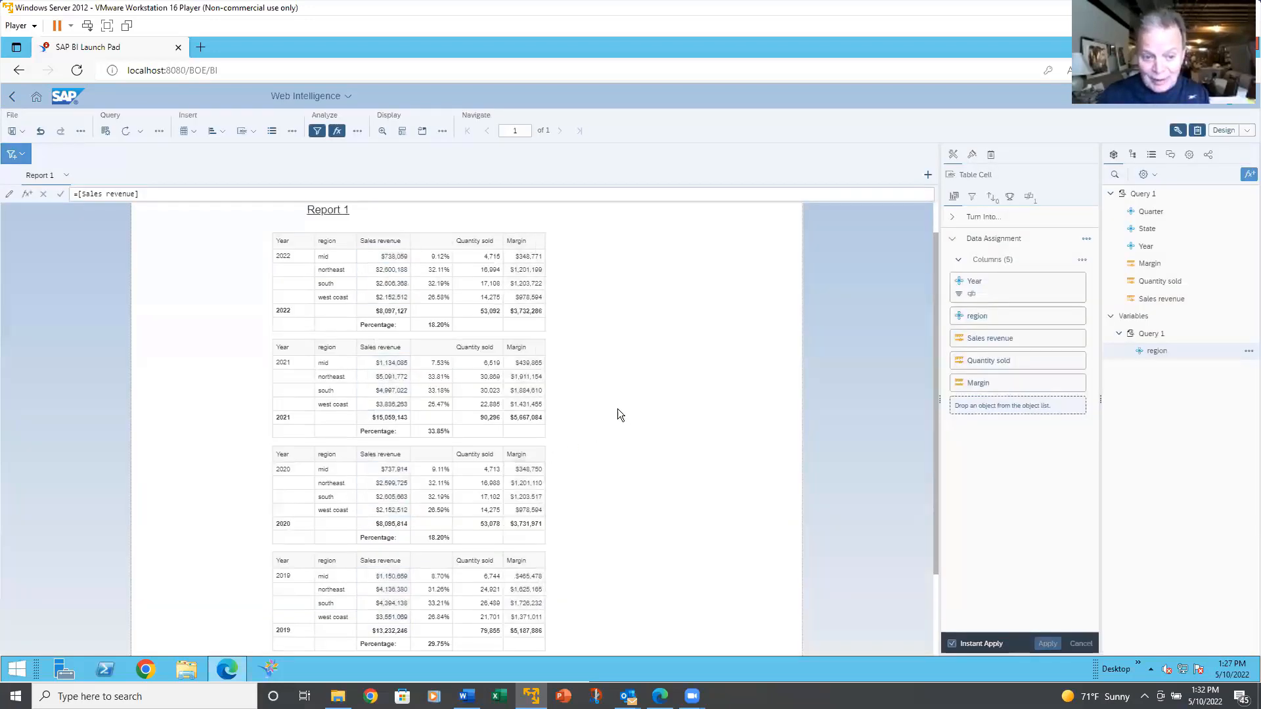
{"action": "left_click", "coordinate": [617, 409]}
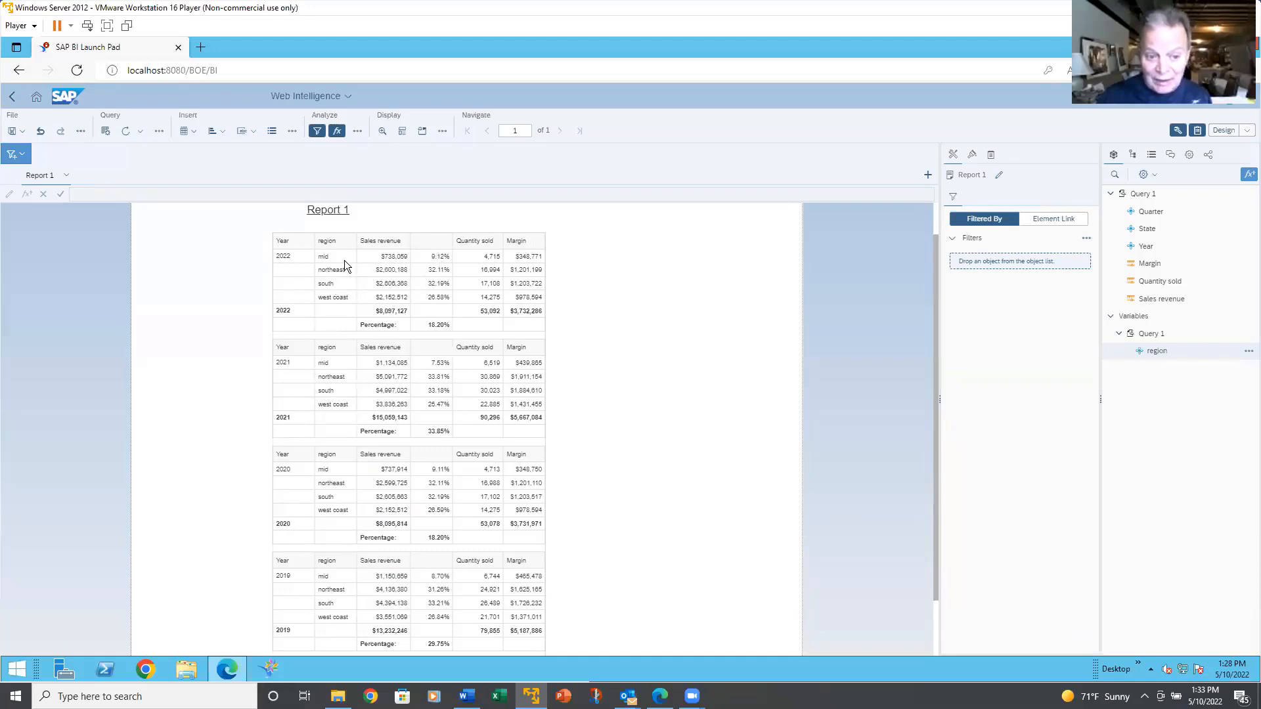
- Remove the Percentage footer calculation from the Sales revenue column
{"action": "left_click", "coordinate": [384, 274]}
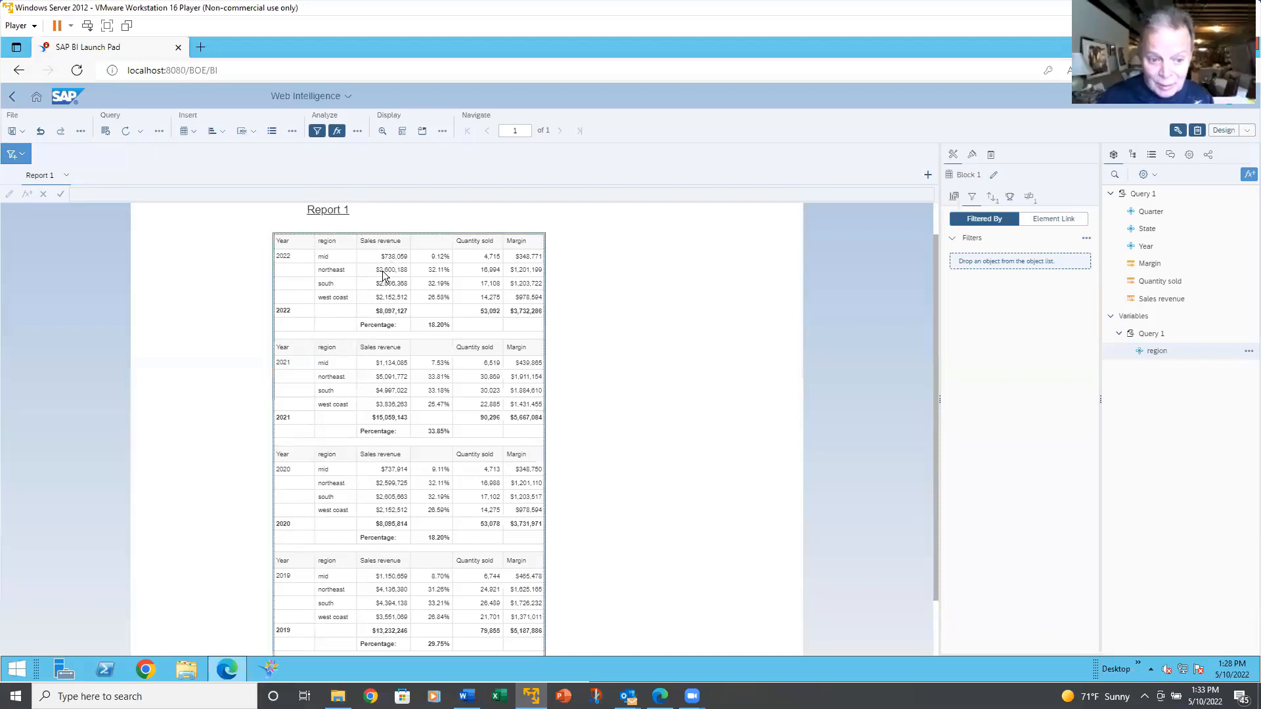
{"action": "left_click", "coordinate": [384, 270]}
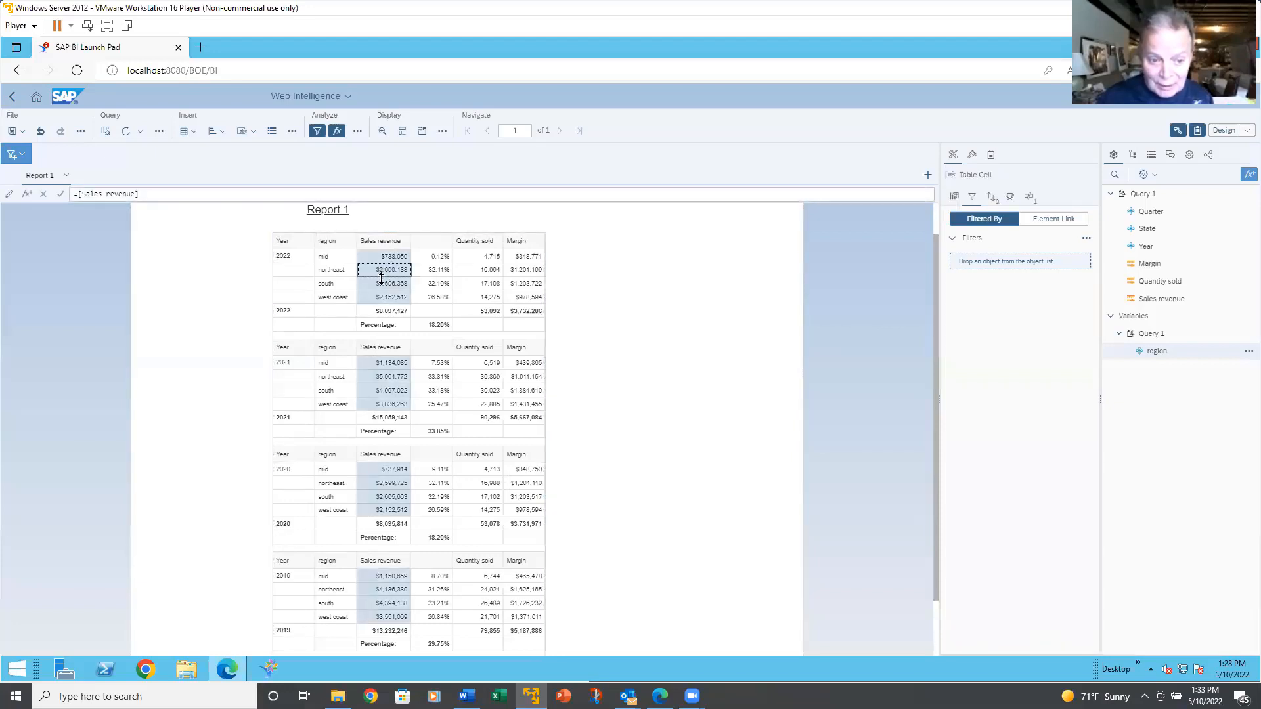
{"action": "right_click", "coordinate": [383, 272]}
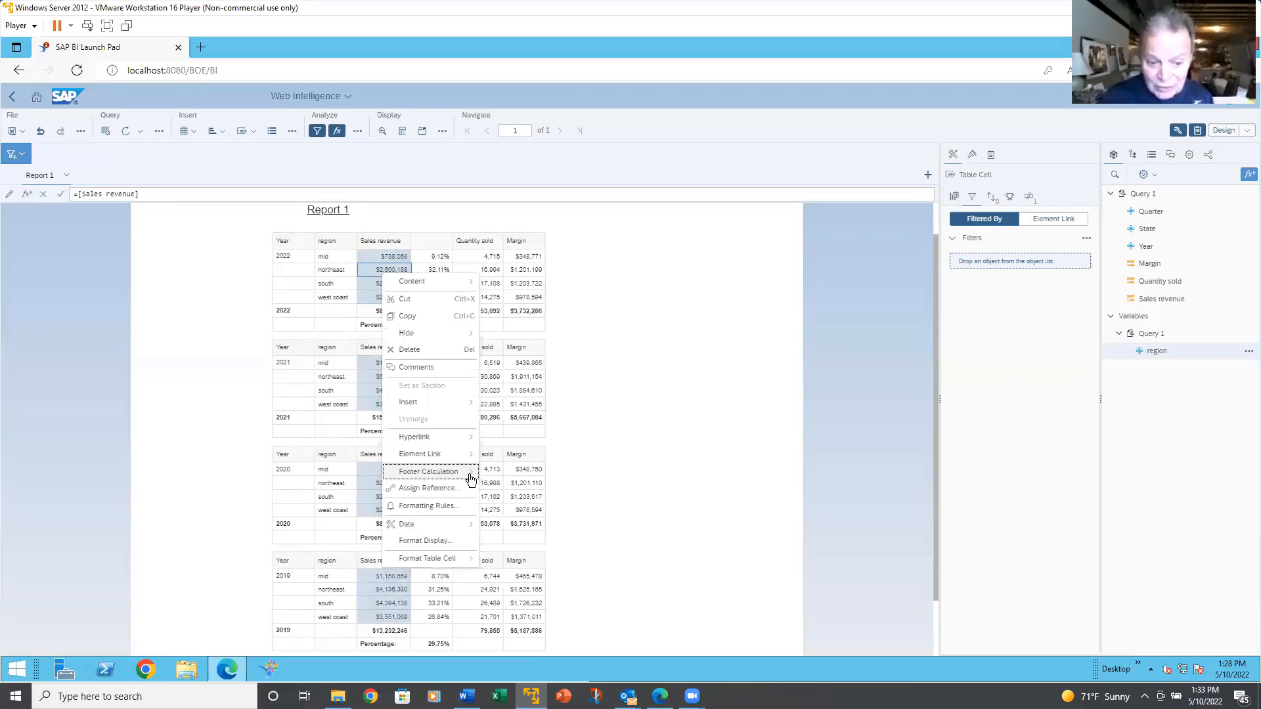
{"action": "mouse_move", "coordinate": [464, 477]}
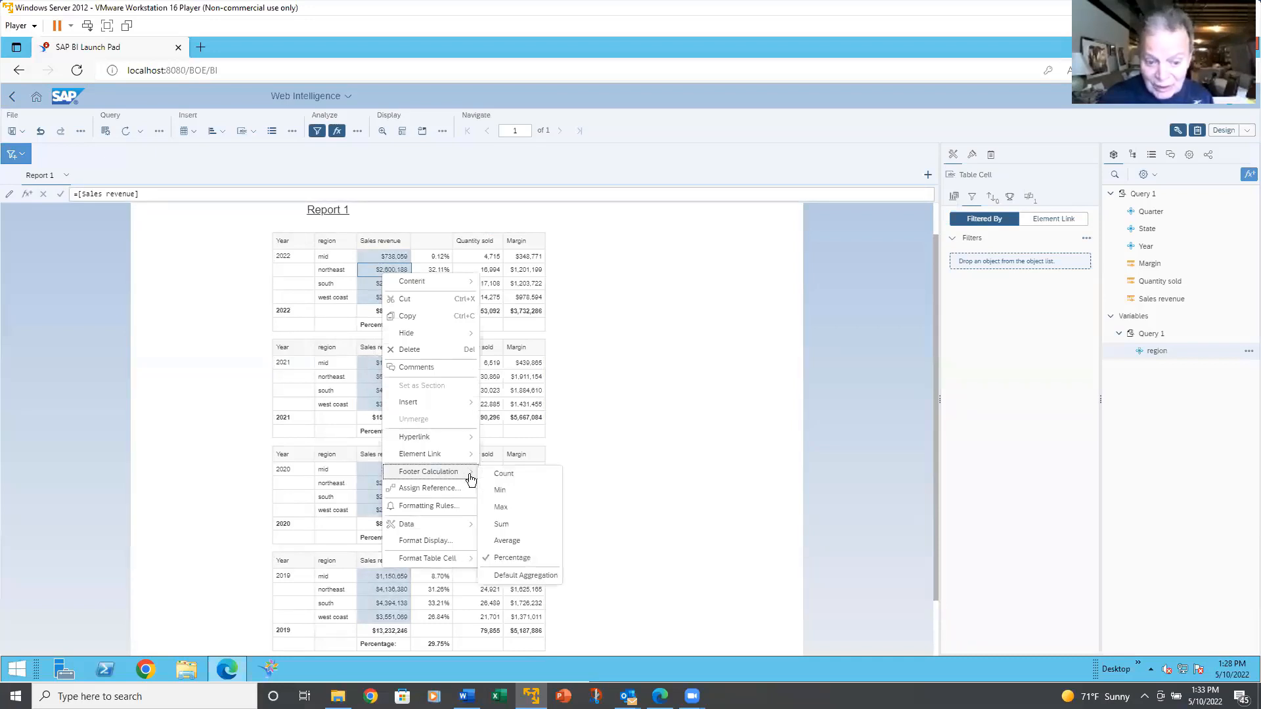
{"action": "left_click", "coordinate": [516, 558]}
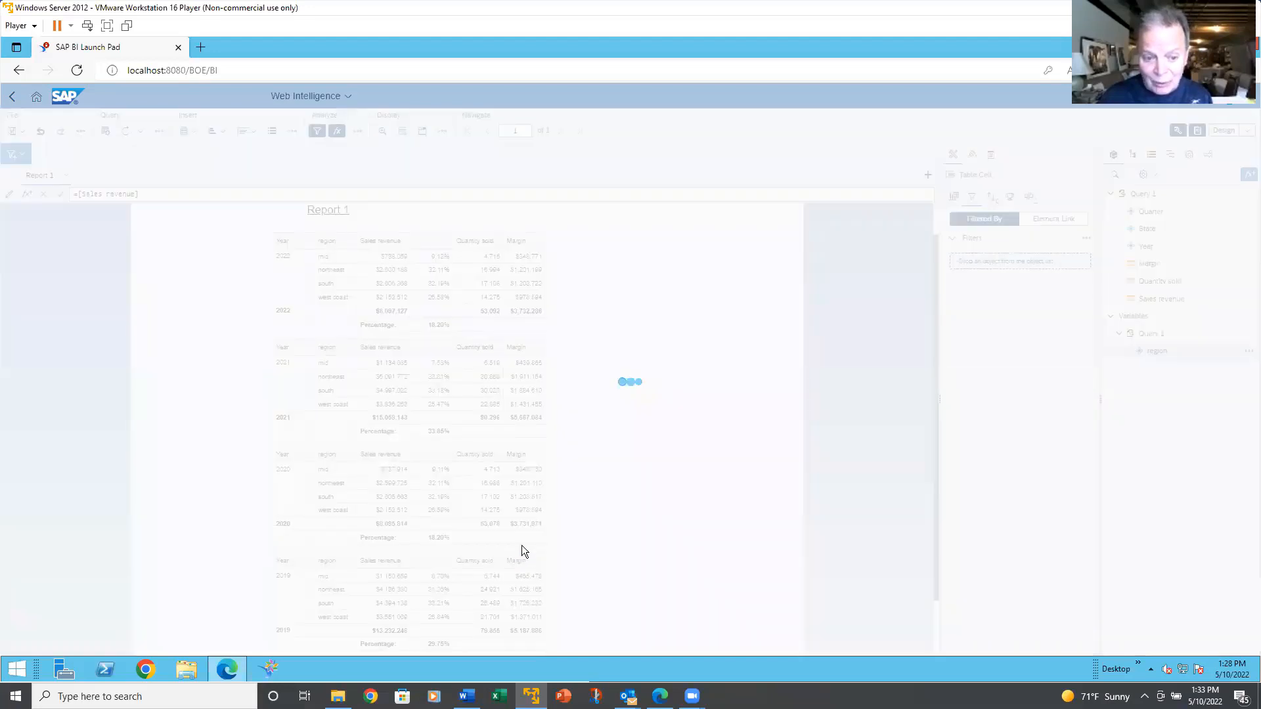
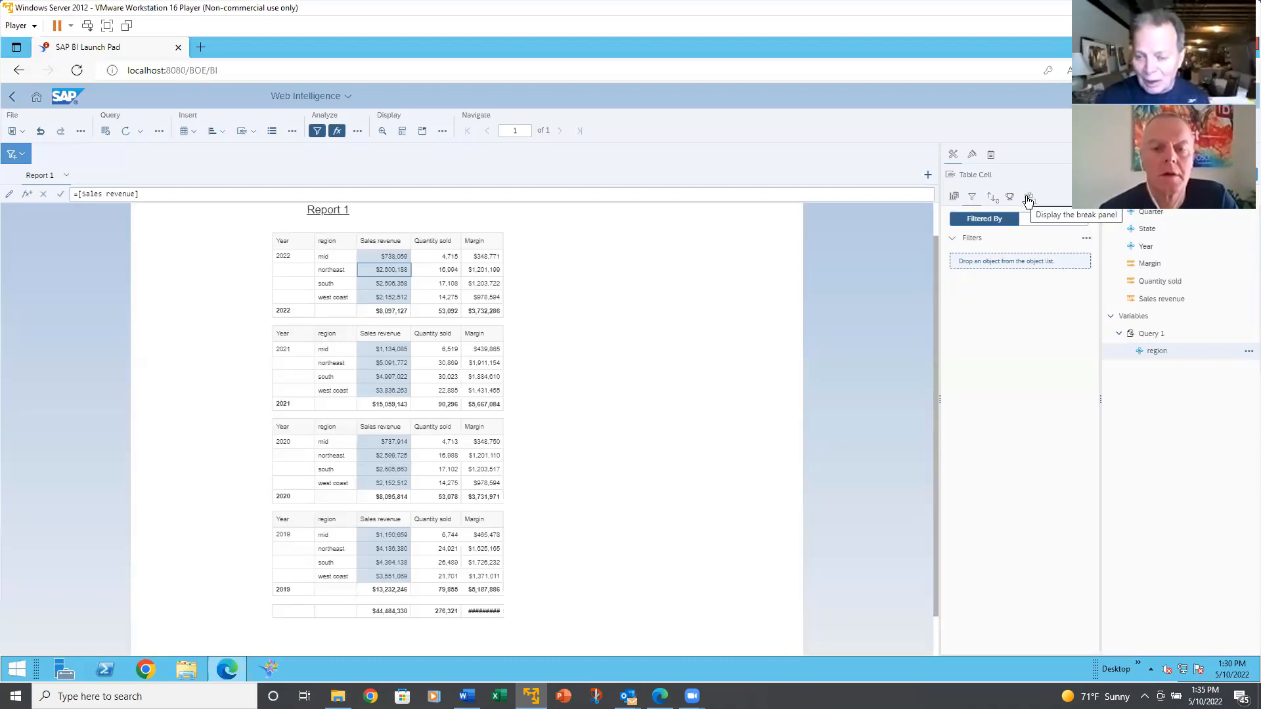
- Review the display properties, duplicate value handling and page layout options of the Year break without changing them
{"action": "left_click", "coordinate": [1029, 199]}
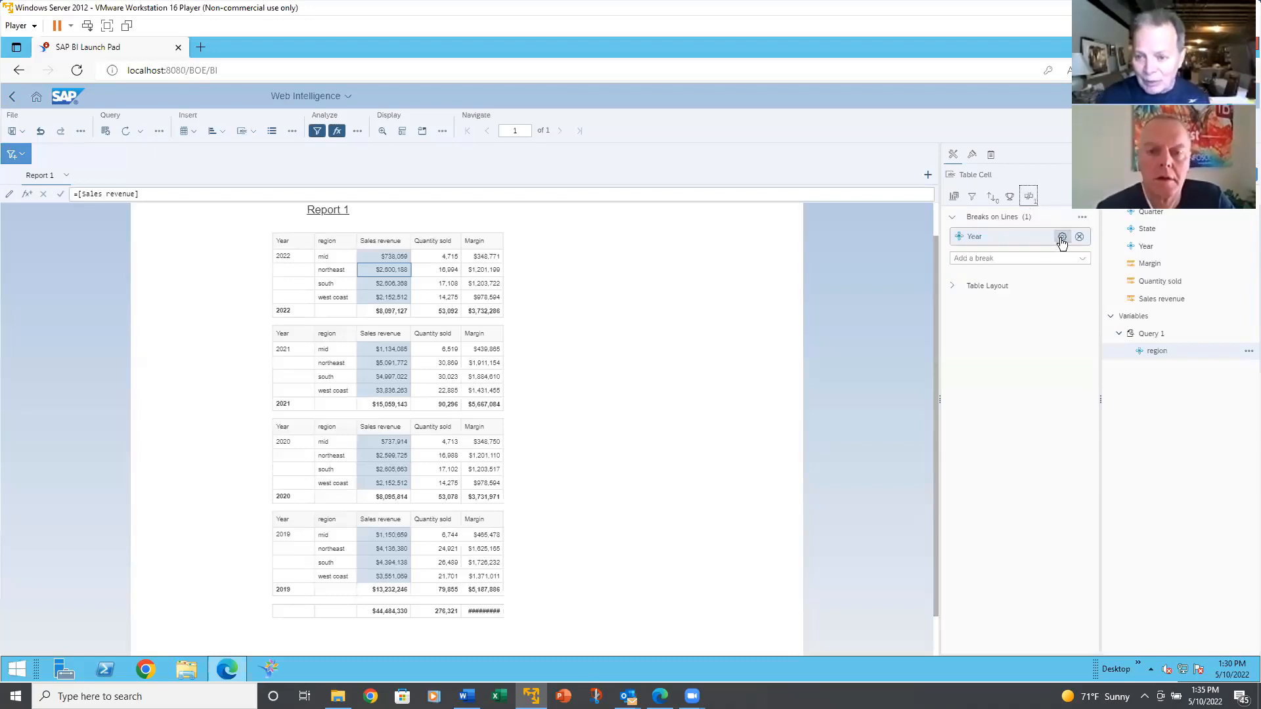
{"action": "left_click", "coordinate": [1064, 238]}
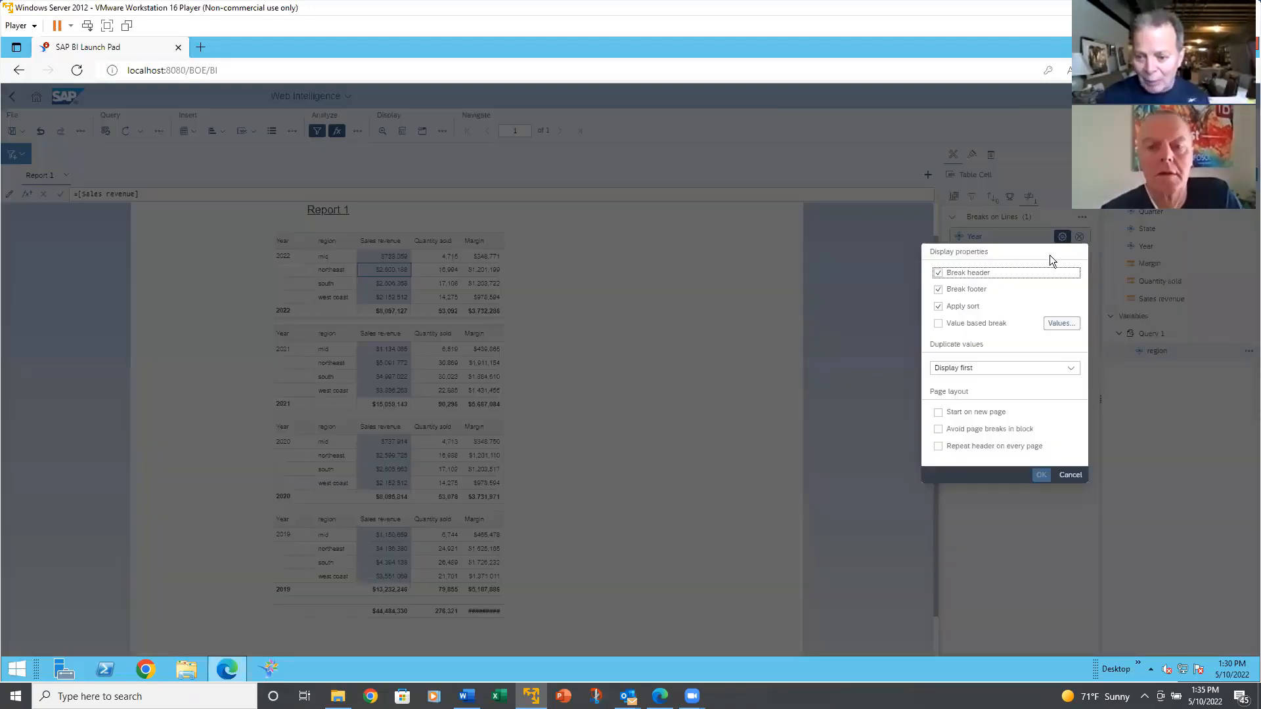
{"action": "left_click", "coordinate": [1072, 476]}
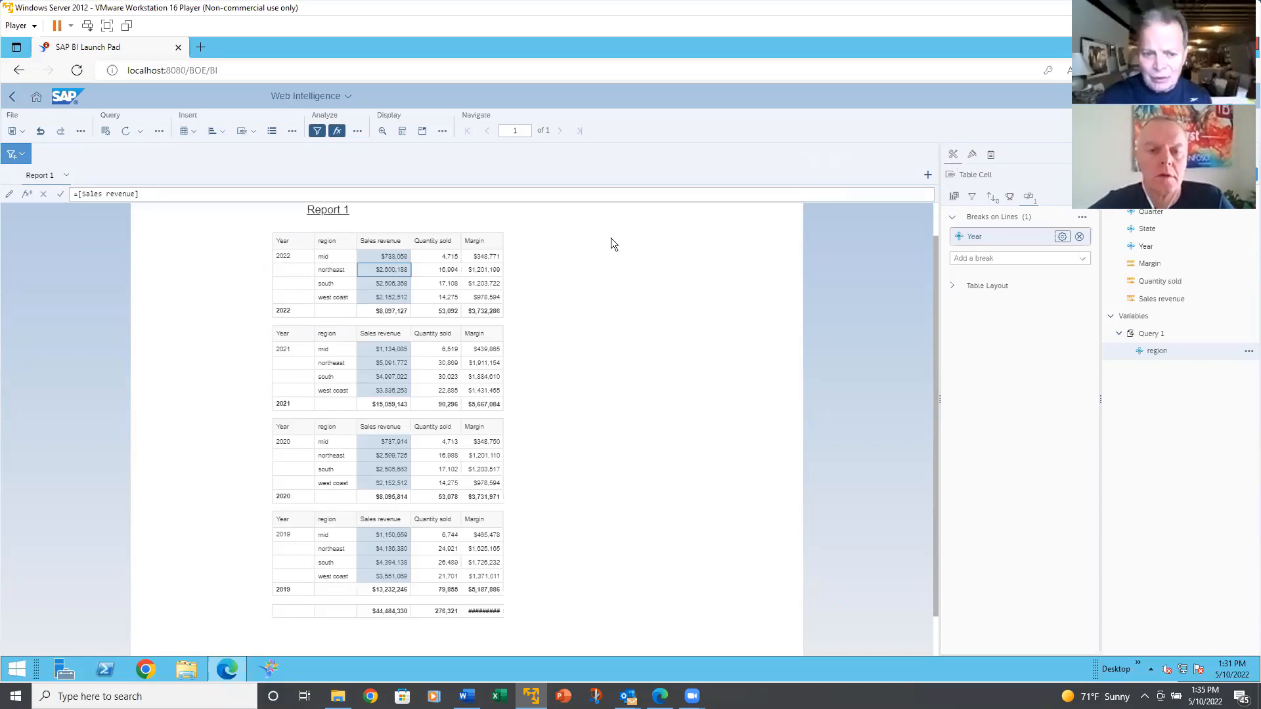
{"action": "left_click", "coordinate": [496, 239]}
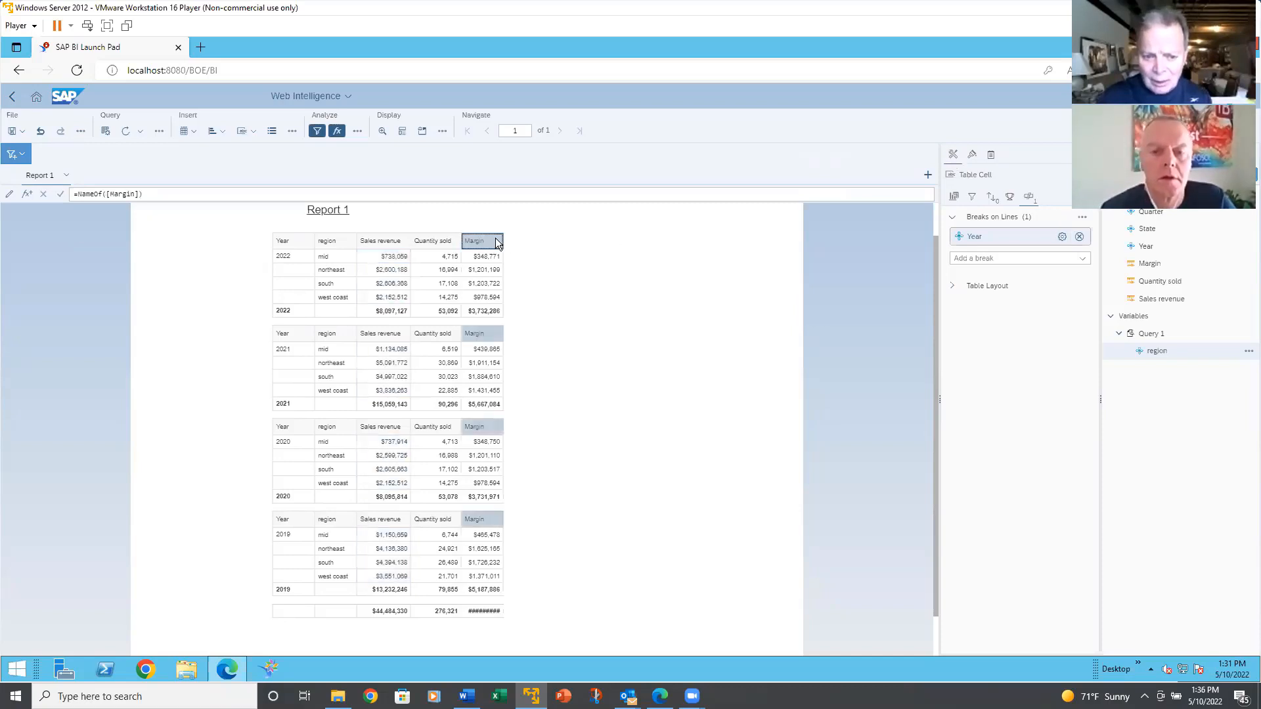
{"action": "right_click", "coordinate": [451, 242]}
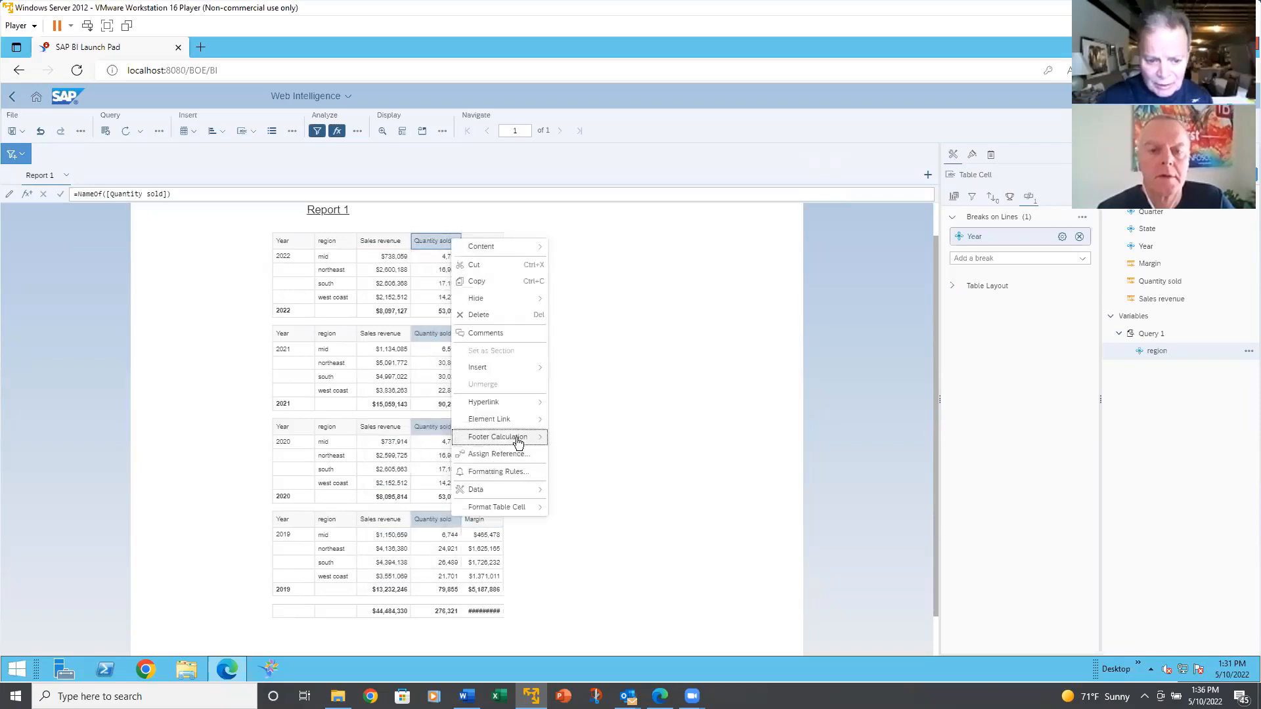
{"action": "mouse_move", "coordinate": [544, 440]}
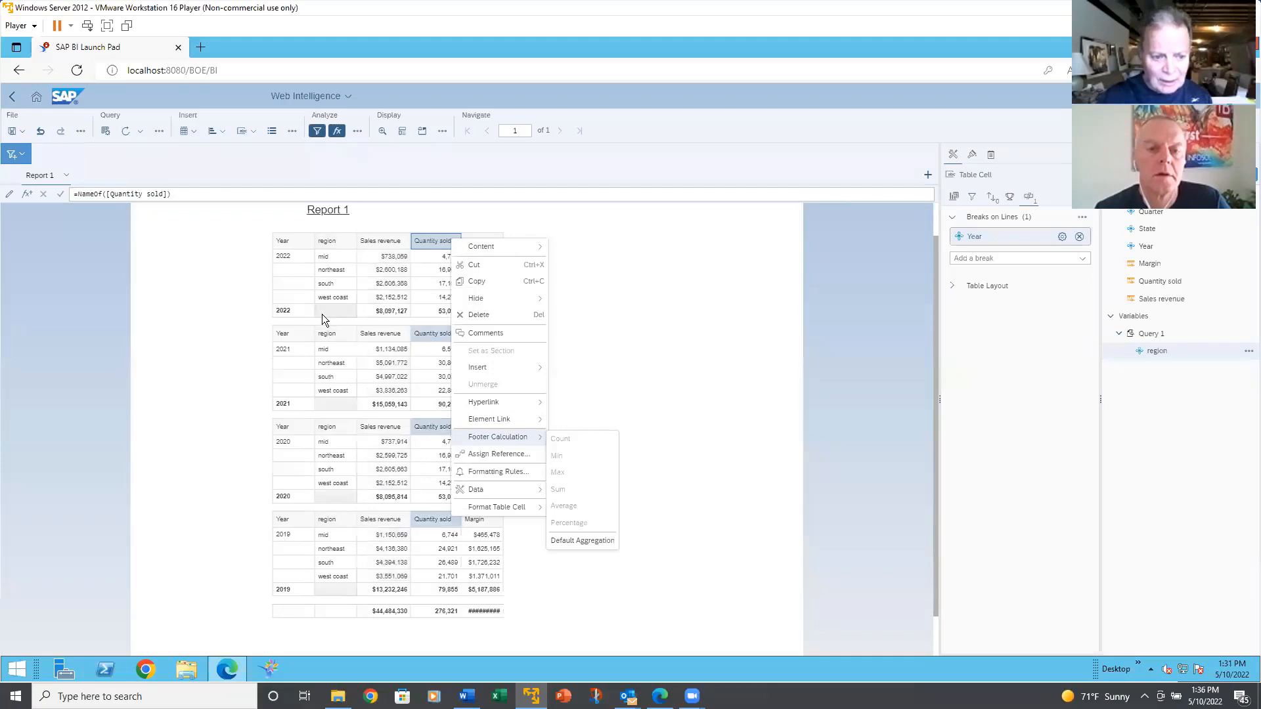
- Add a Count footer calculation to the Year column and inspect the formula of the new footer cell
{"action": "left_click", "coordinate": [298, 284]}
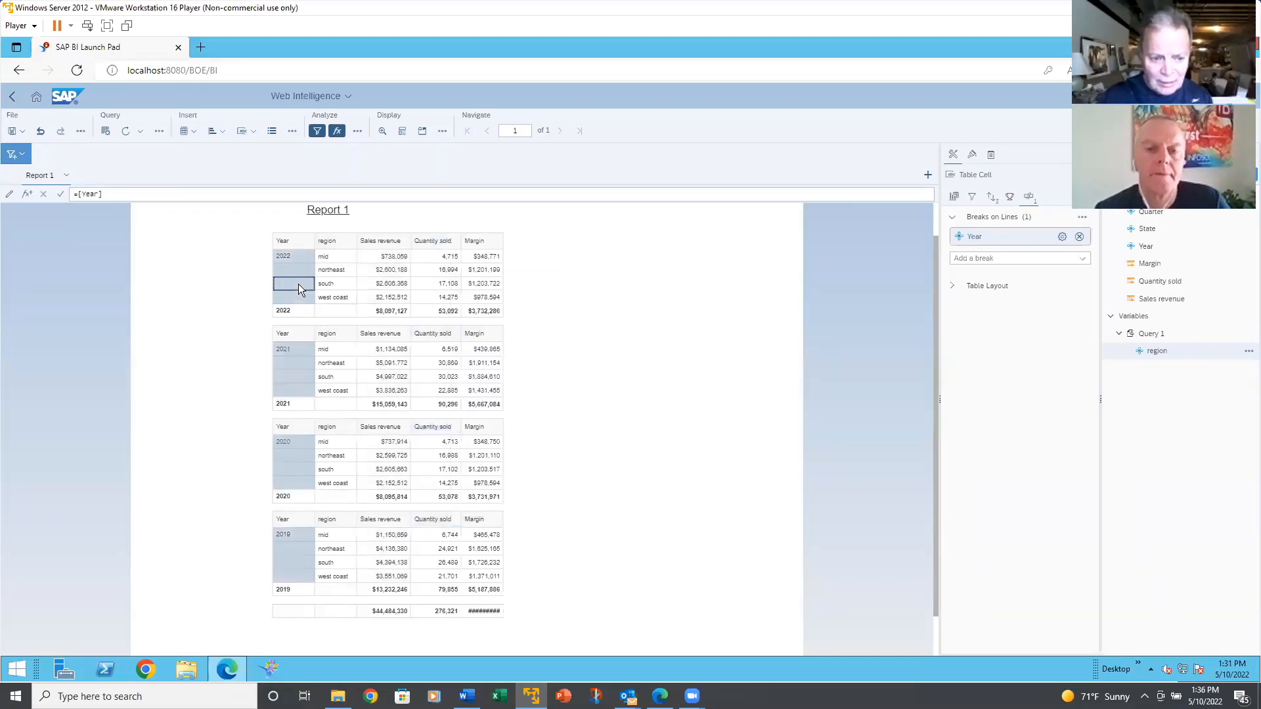
{"action": "right_click", "coordinate": [298, 284]}
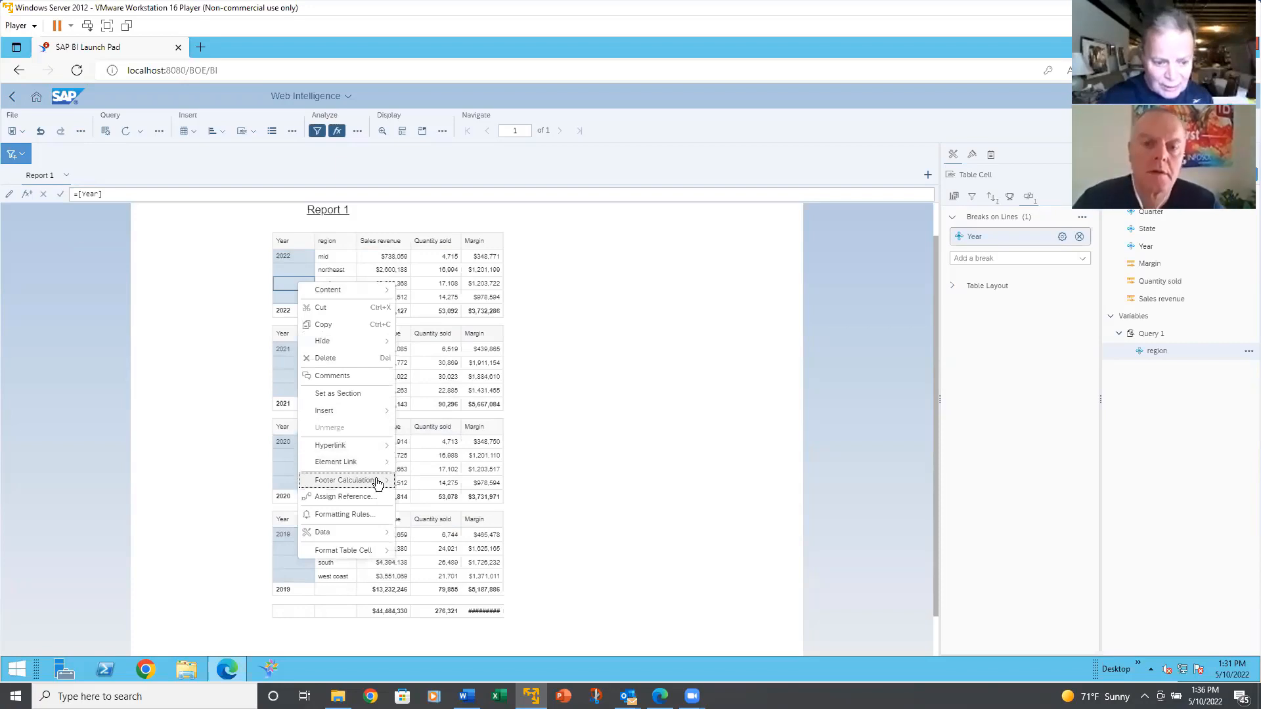
{"action": "mouse_move", "coordinate": [384, 484]}
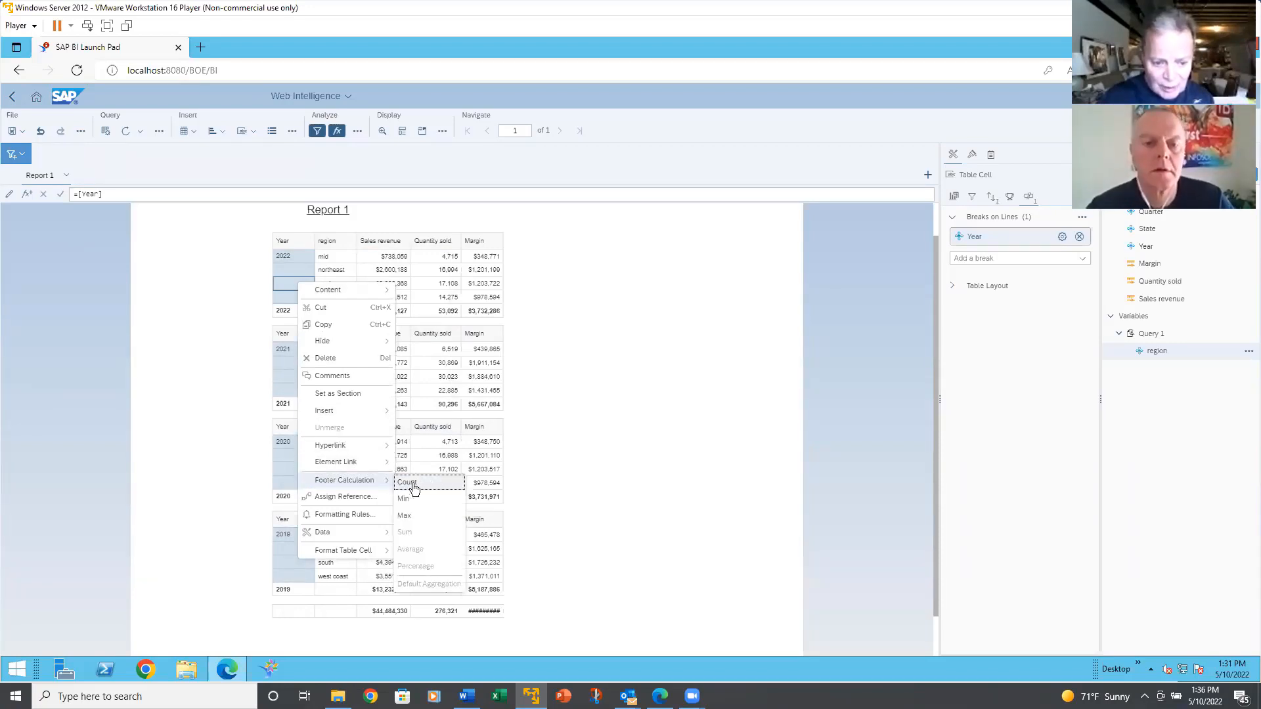
{"action": "left_click", "coordinate": [412, 484]}
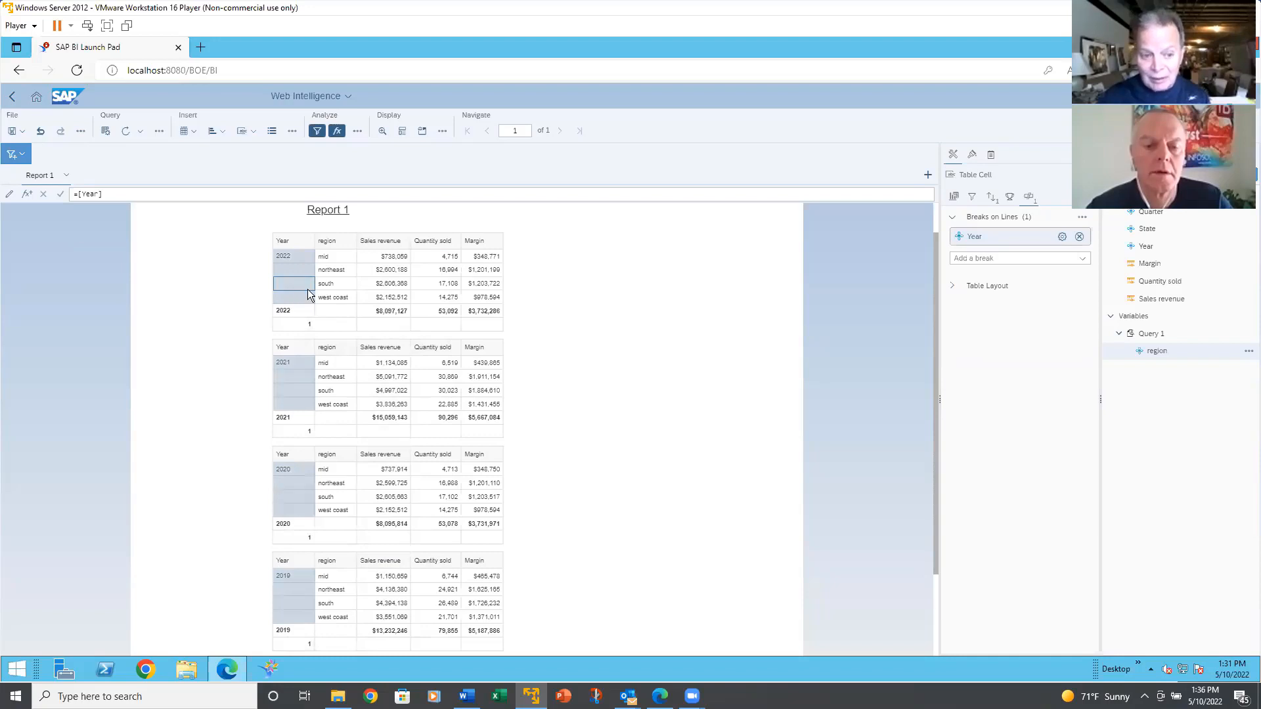
{"action": "left_click", "coordinate": [302, 323]}
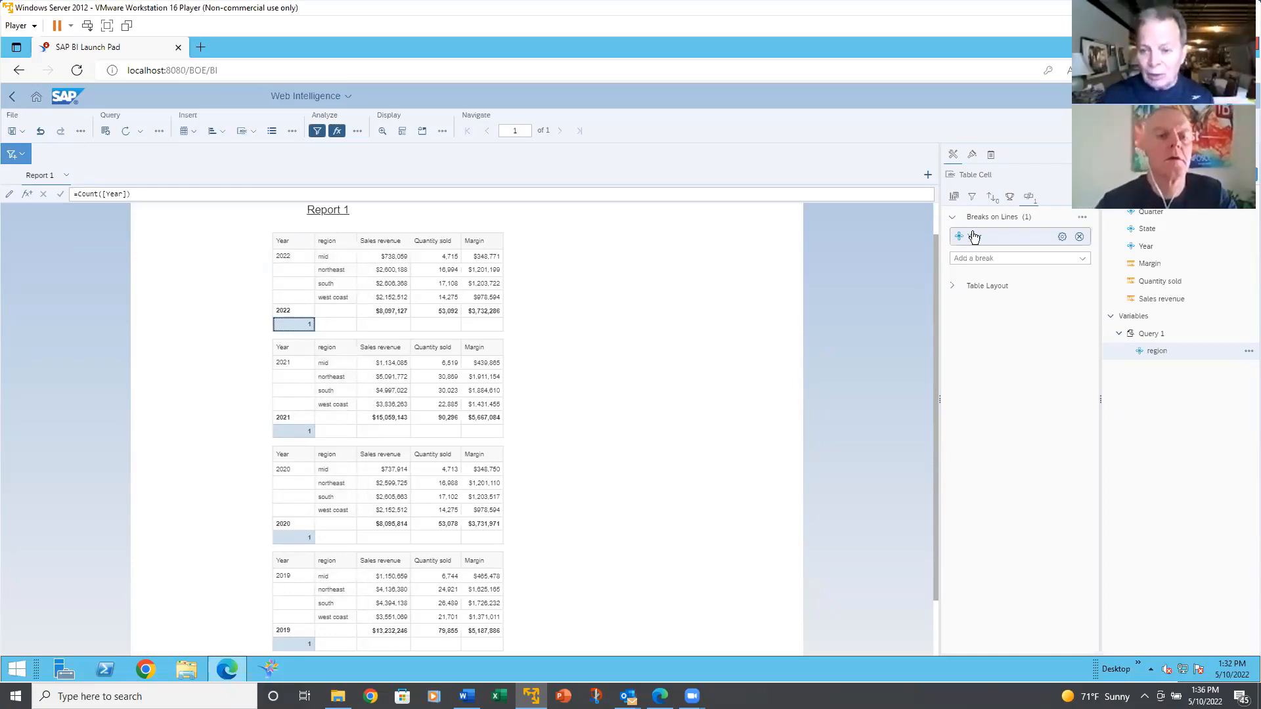
- Change the Year sort of the table to ascending
{"action": "left_click", "coordinate": [992, 198]}
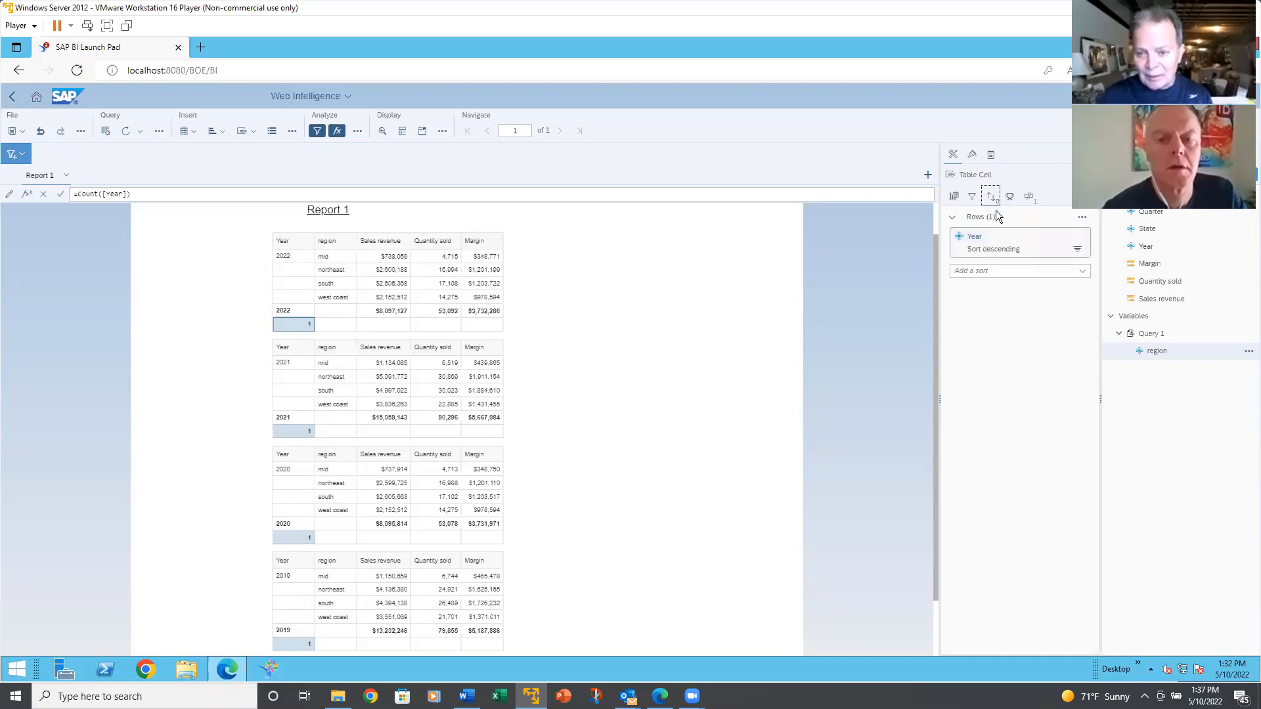
{"action": "left_click", "coordinate": [297, 267]}
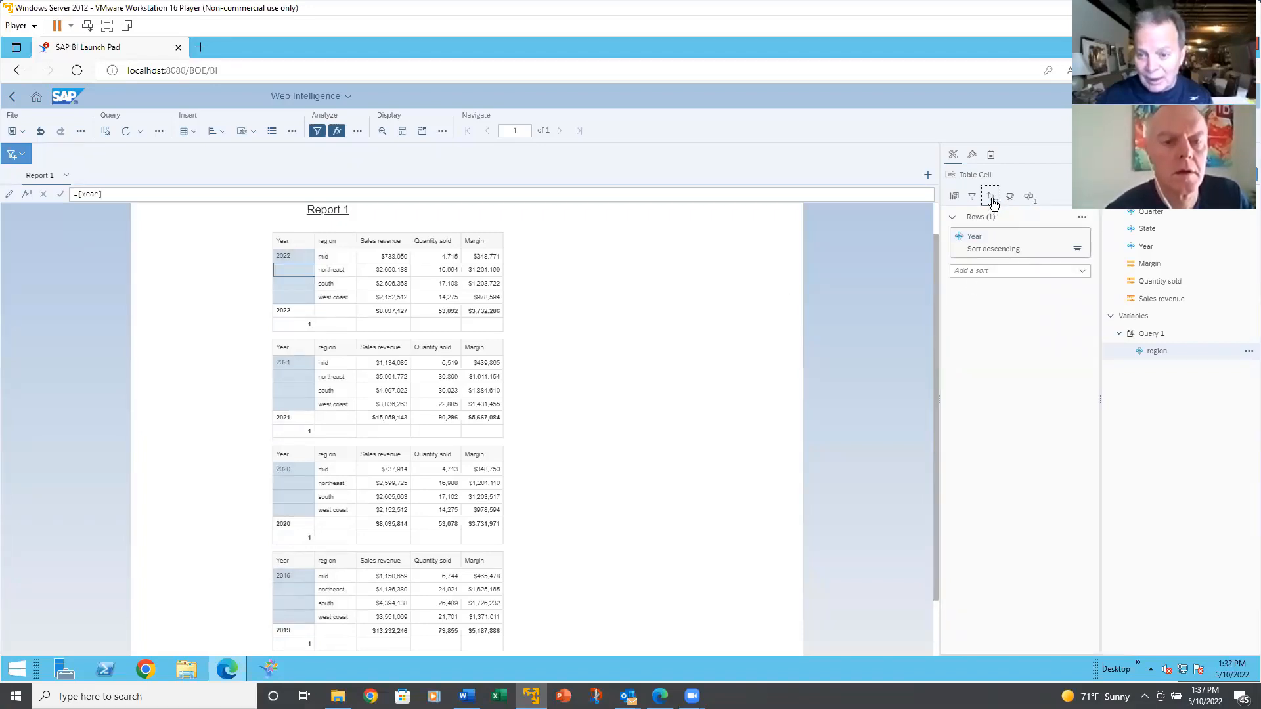
{"action": "left_click", "coordinate": [1075, 251]}
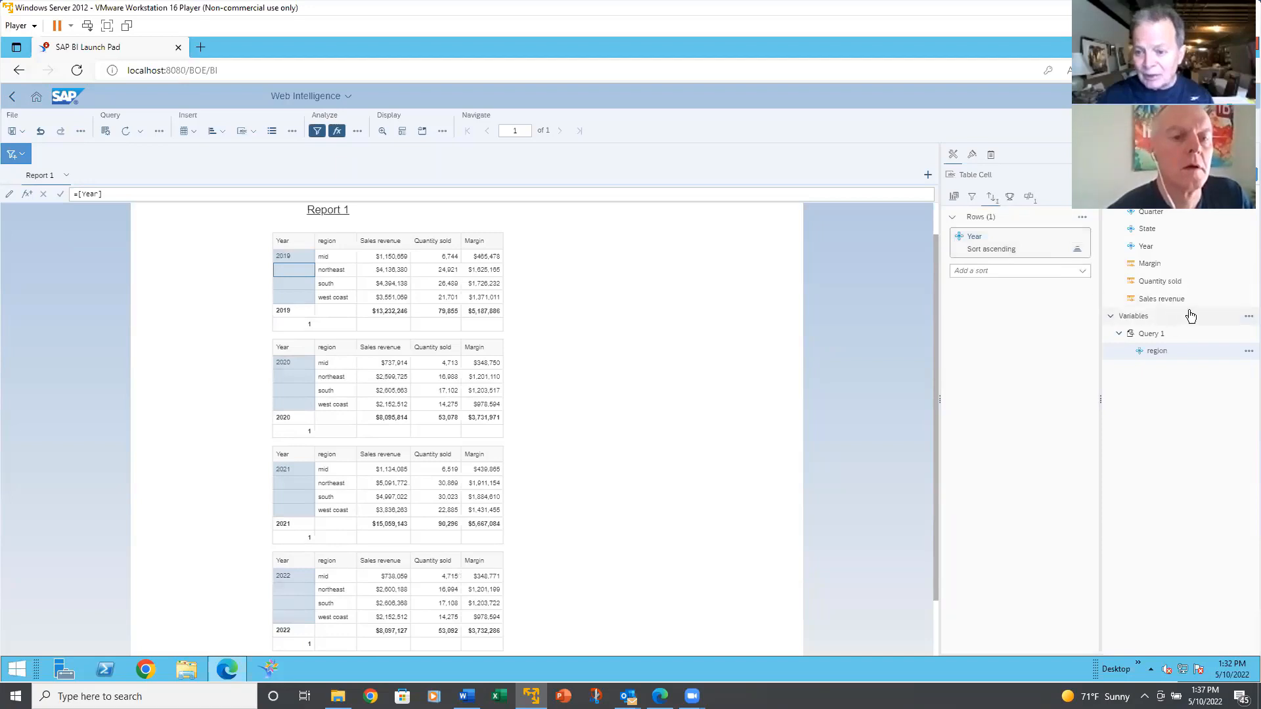
- Look at the custom order list of State values and leave it without reordering
{"action": "mouse_move", "coordinate": [1182, 305]}
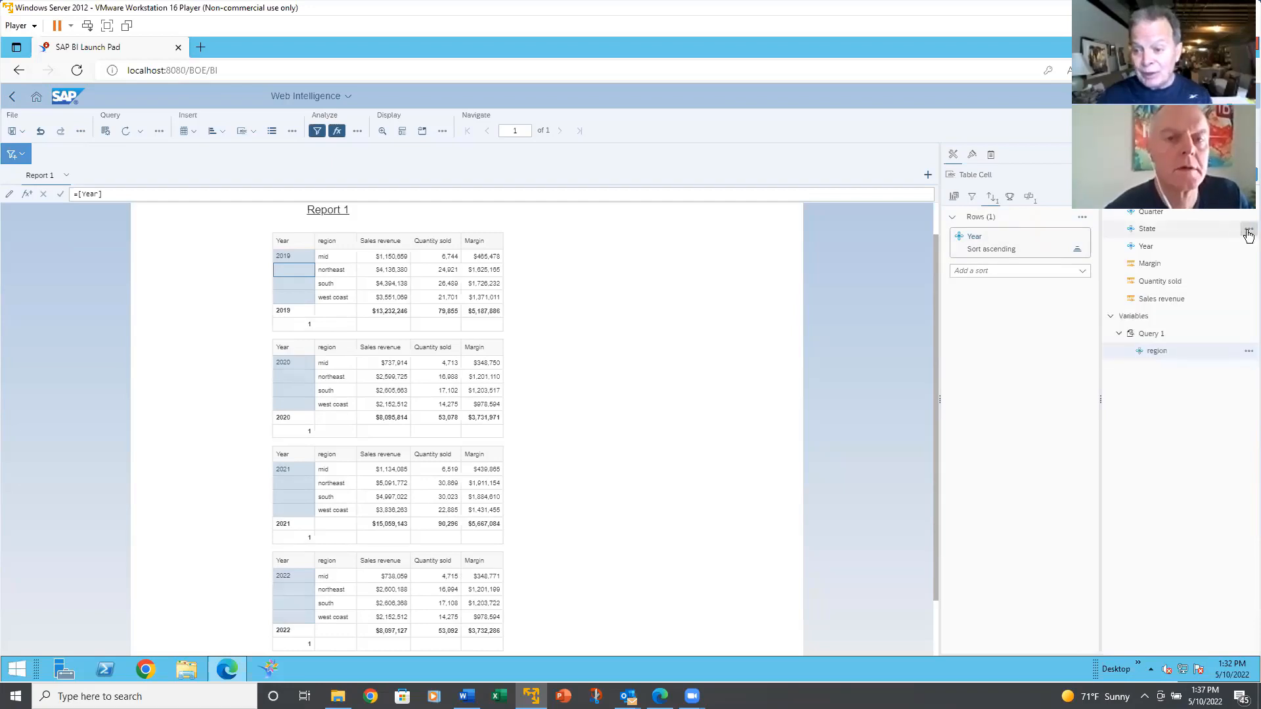
{"action": "left_click", "coordinate": [1248, 231]}
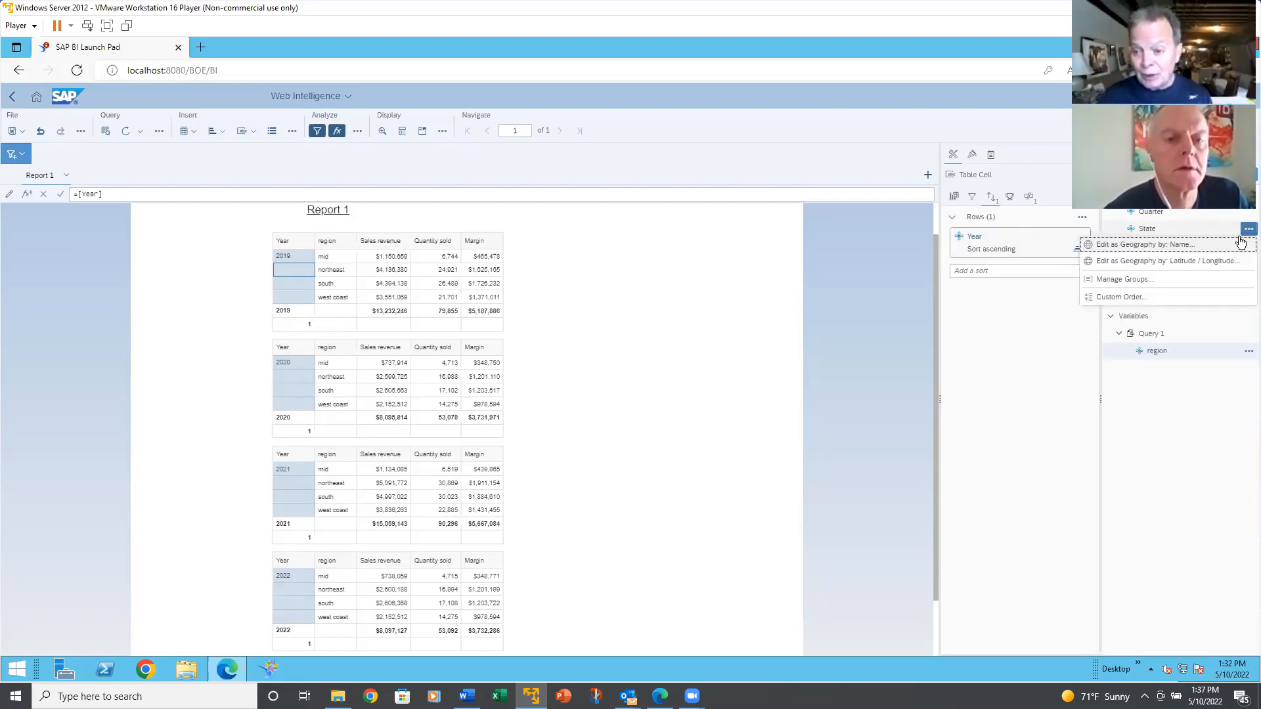
{"action": "left_click", "coordinate": [1135, 298]}
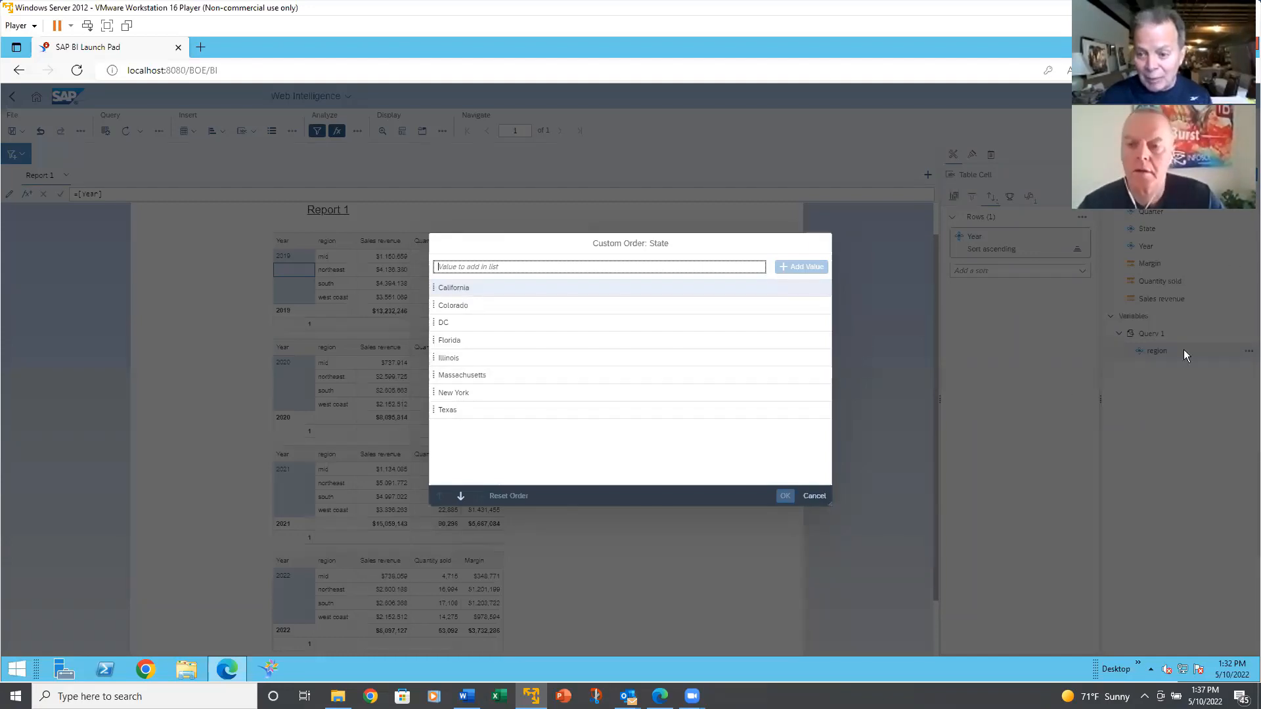
{"action": "left_click", "coordinate": [810, 496]}
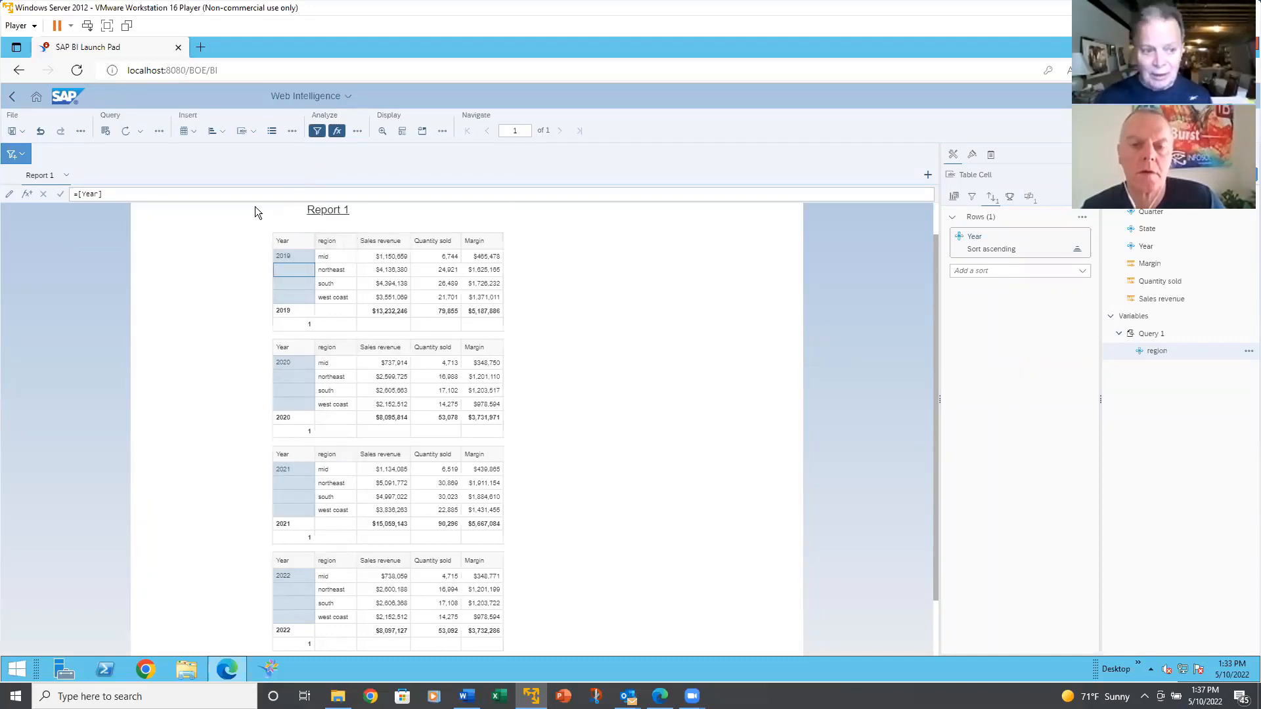
- Edit Query 1 and view its generated query script, leaving the script as it is
{"action": "left_click", "coordinate": [106, 131]}
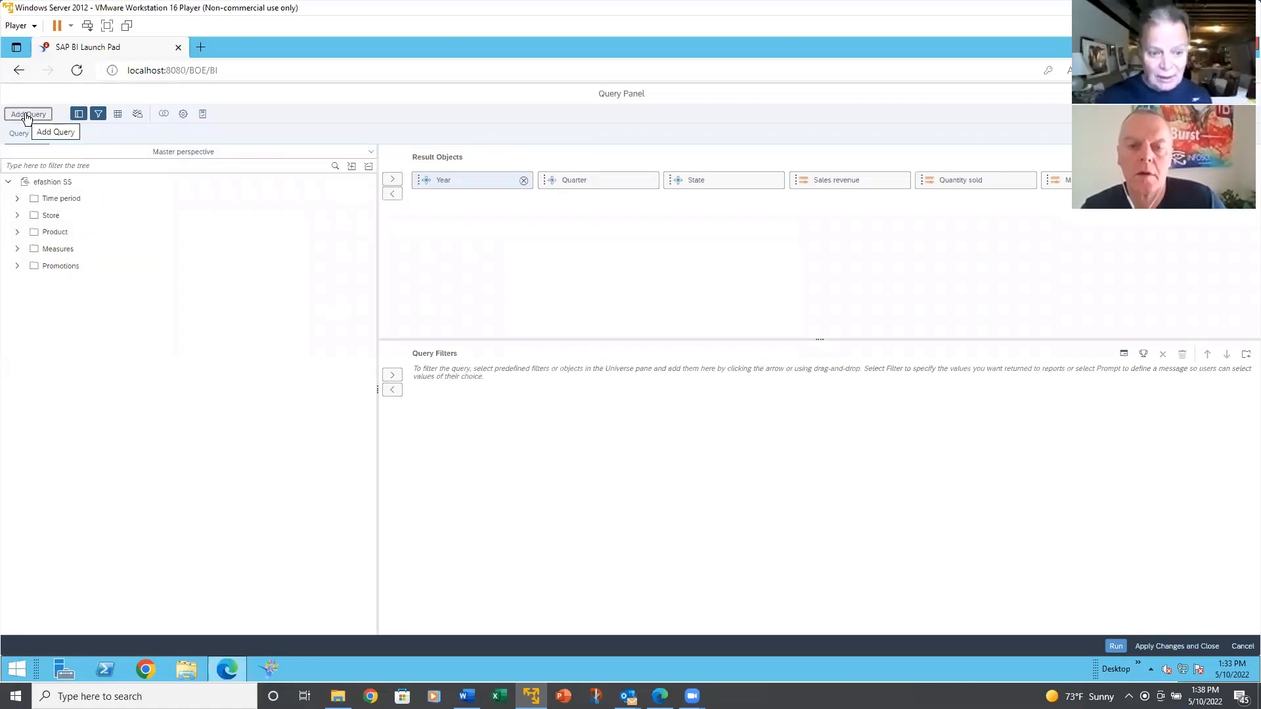
{"action": "left_click", "coordinate": [203, 115]}
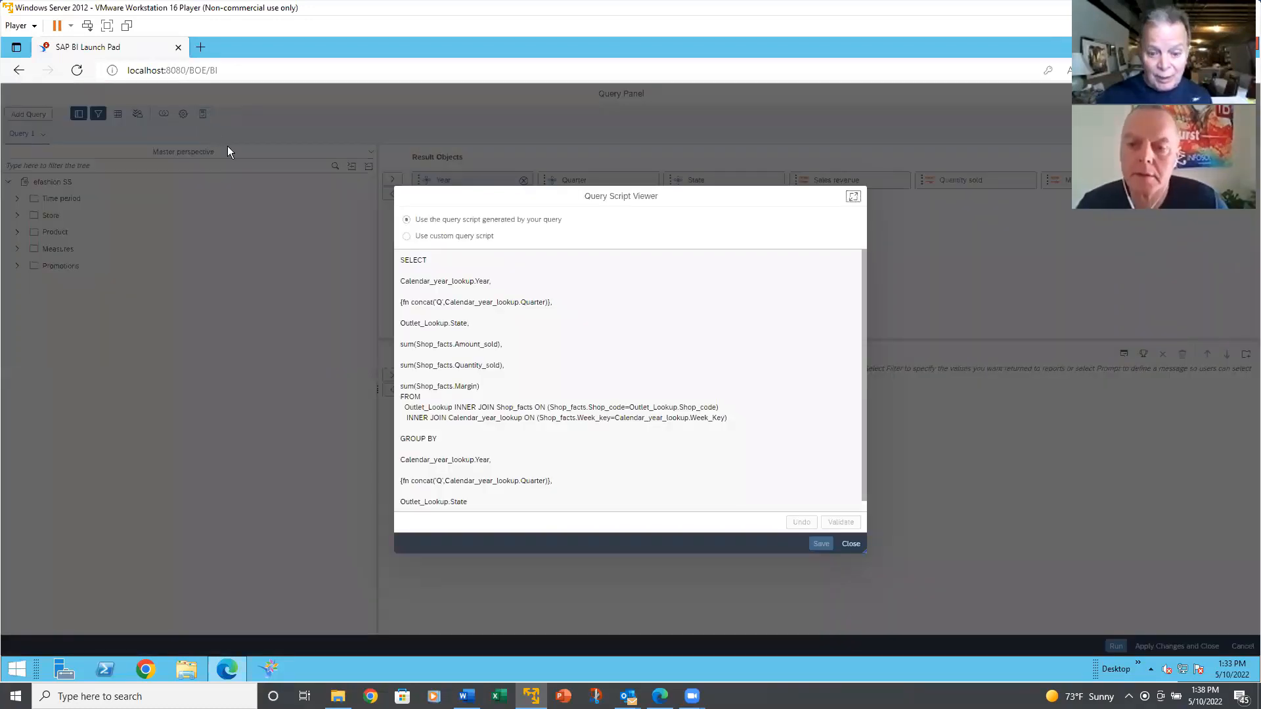
{"action": "left_click", "coordinate": [851, 543]}
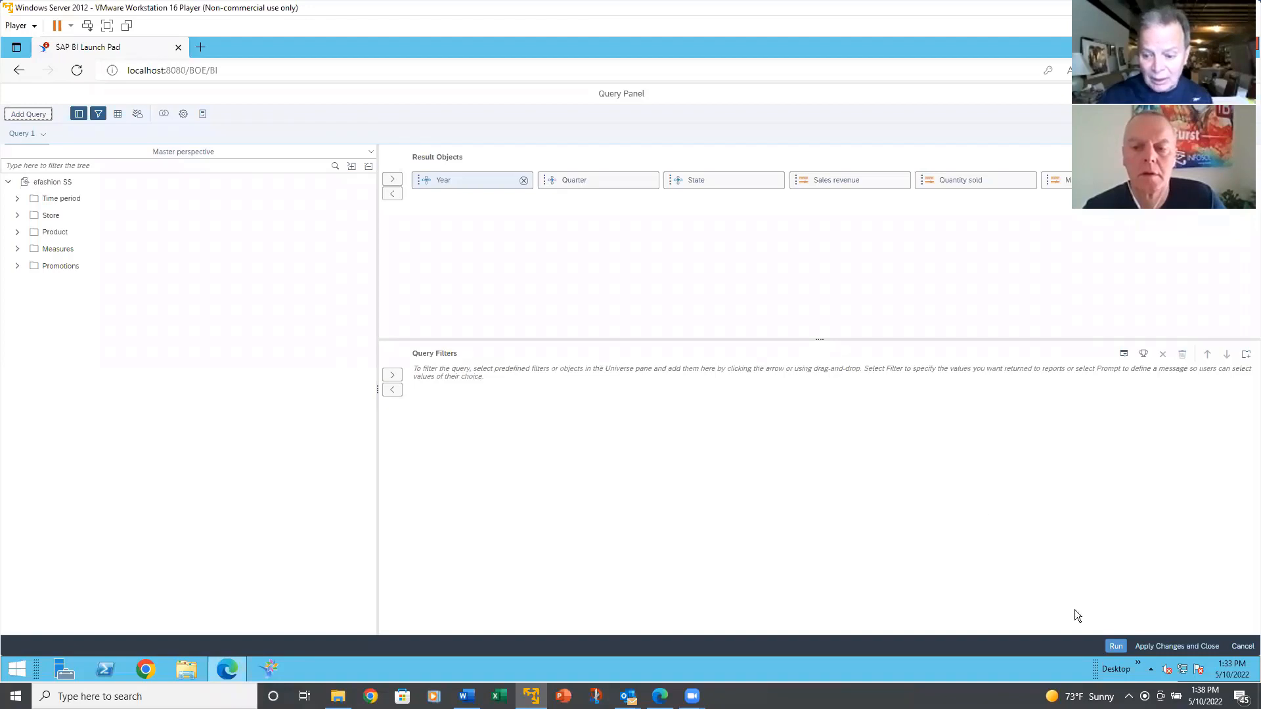
- Run Query 1 and return to the report
{"action": "left_click", "coordinate": [1114, 647]}
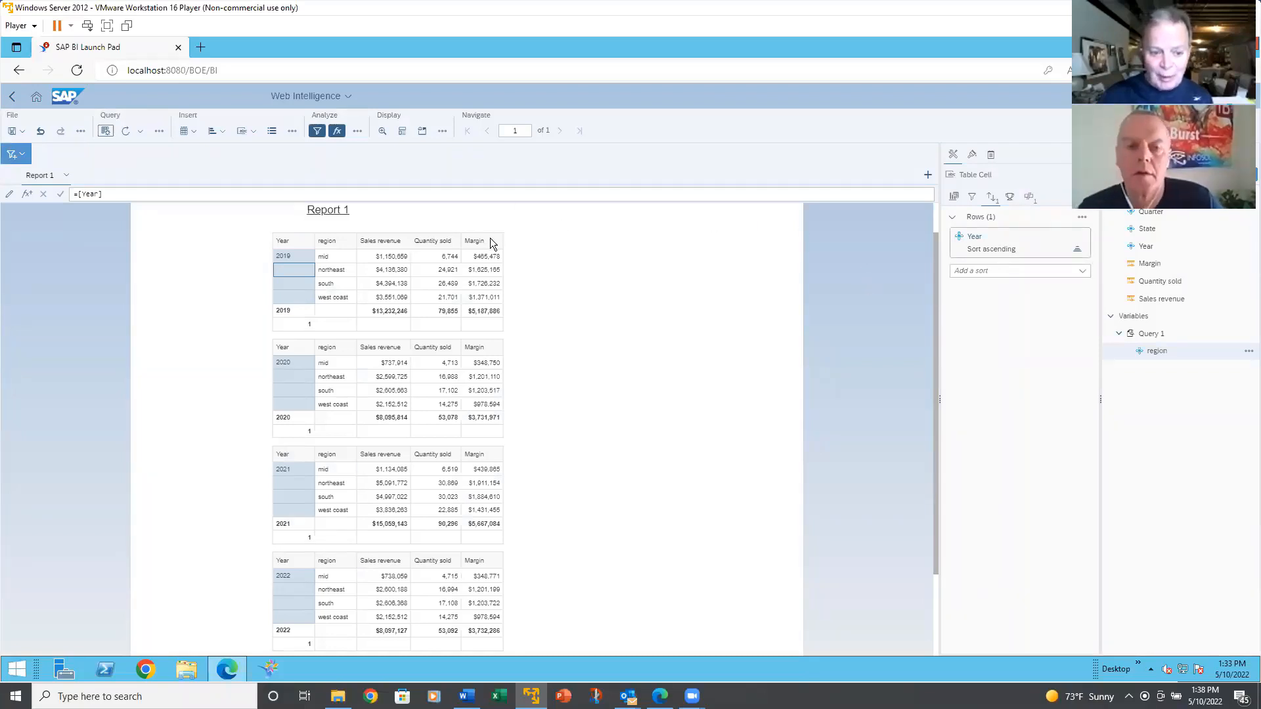
- Look at the blank formatting rule form with a cell of the Sales revenue column selected, and leave it without creating a rule
{"action": "left_click", "coordinate": [392, 284]}
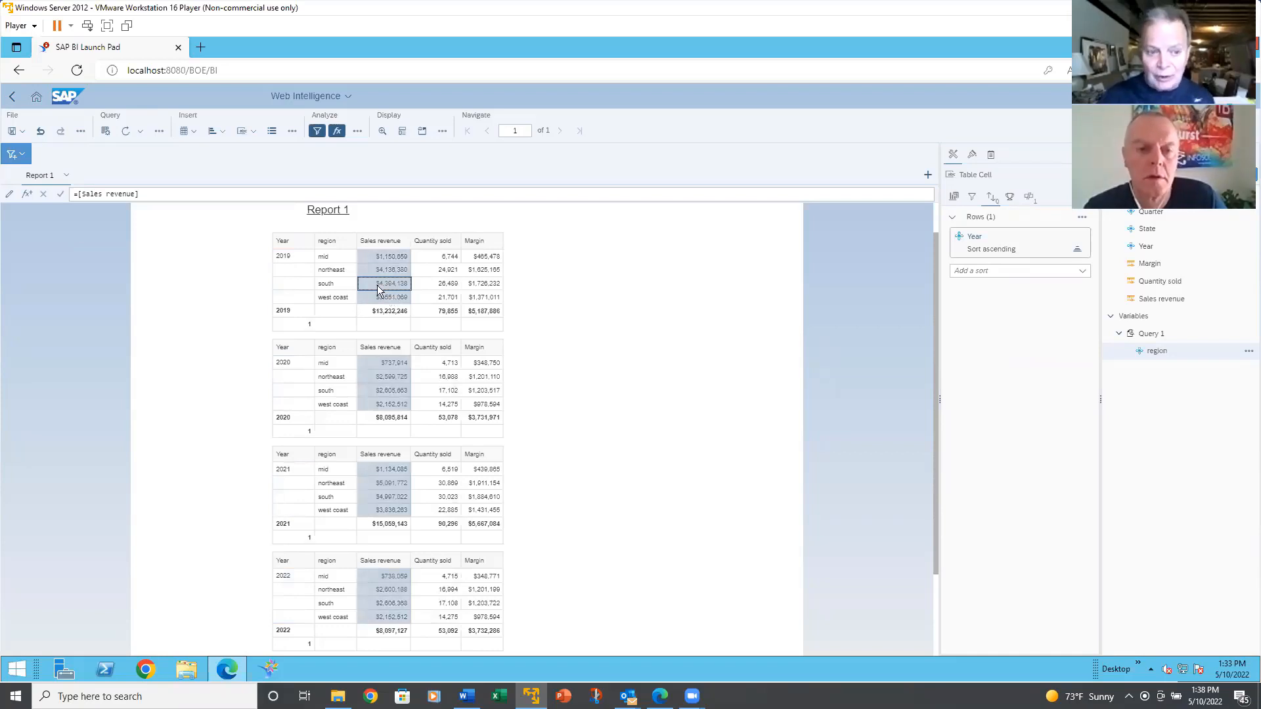
{"action": "left_click", "coordinate": [351, 138]}
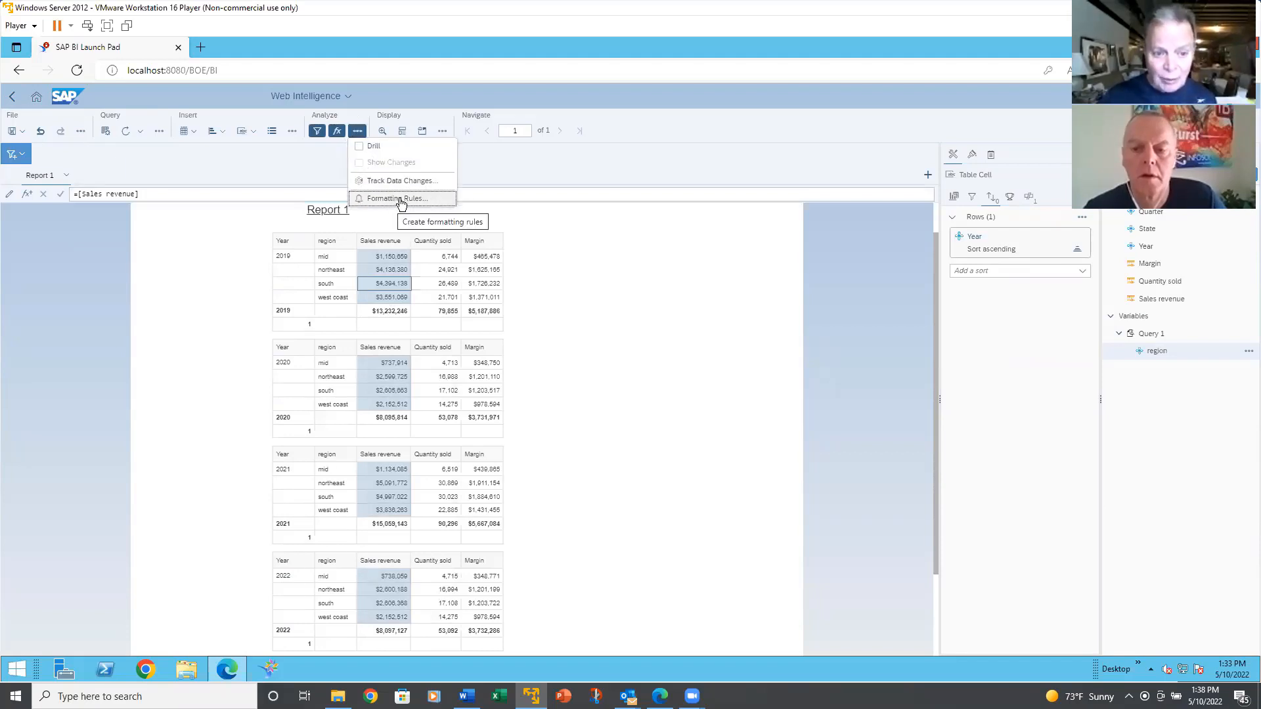
{"action": "left_click", "coordinate": [400, 198]}
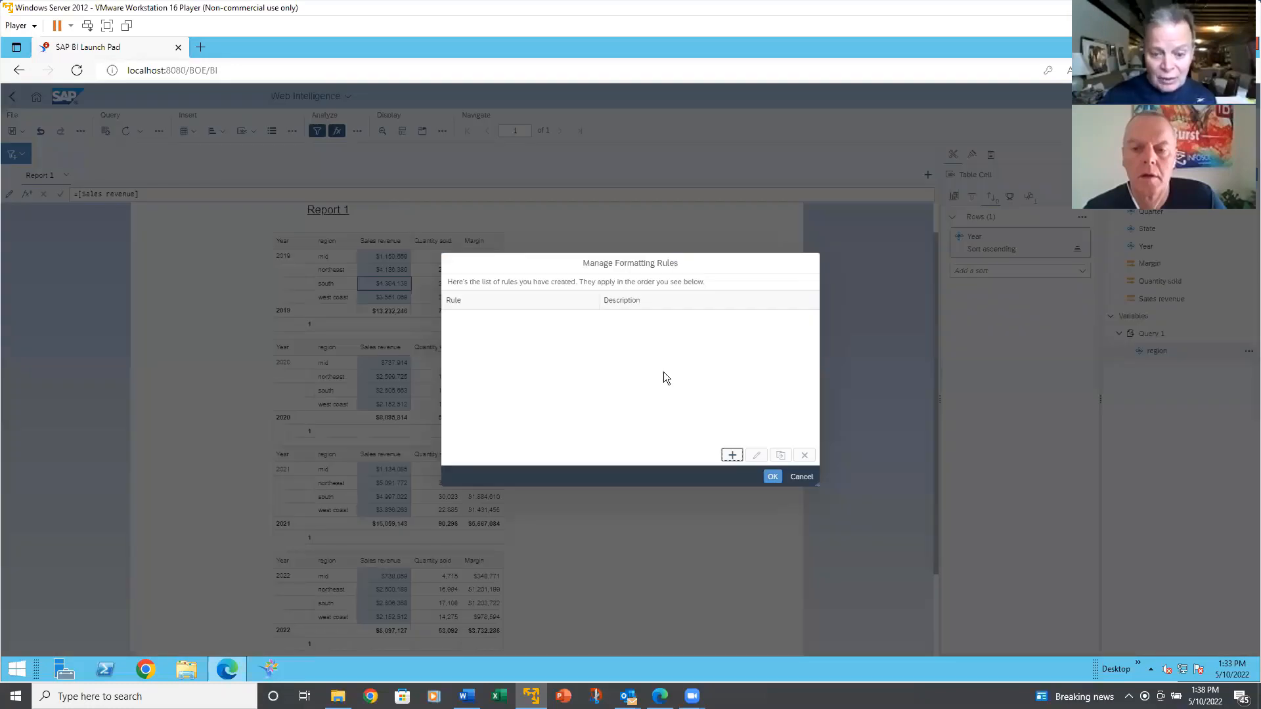
{"action": "left_click", "coordinate": [732, 454]}
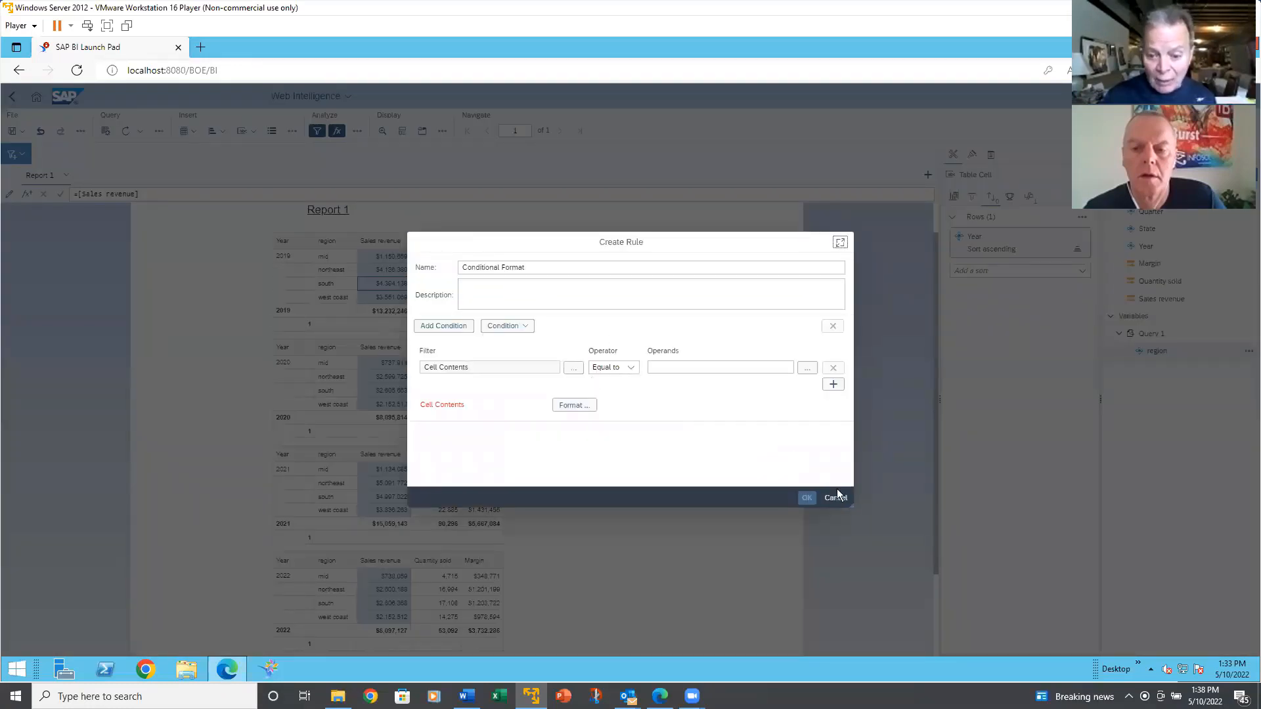
{"action": "left_click", "coordinate": [837, 496]}
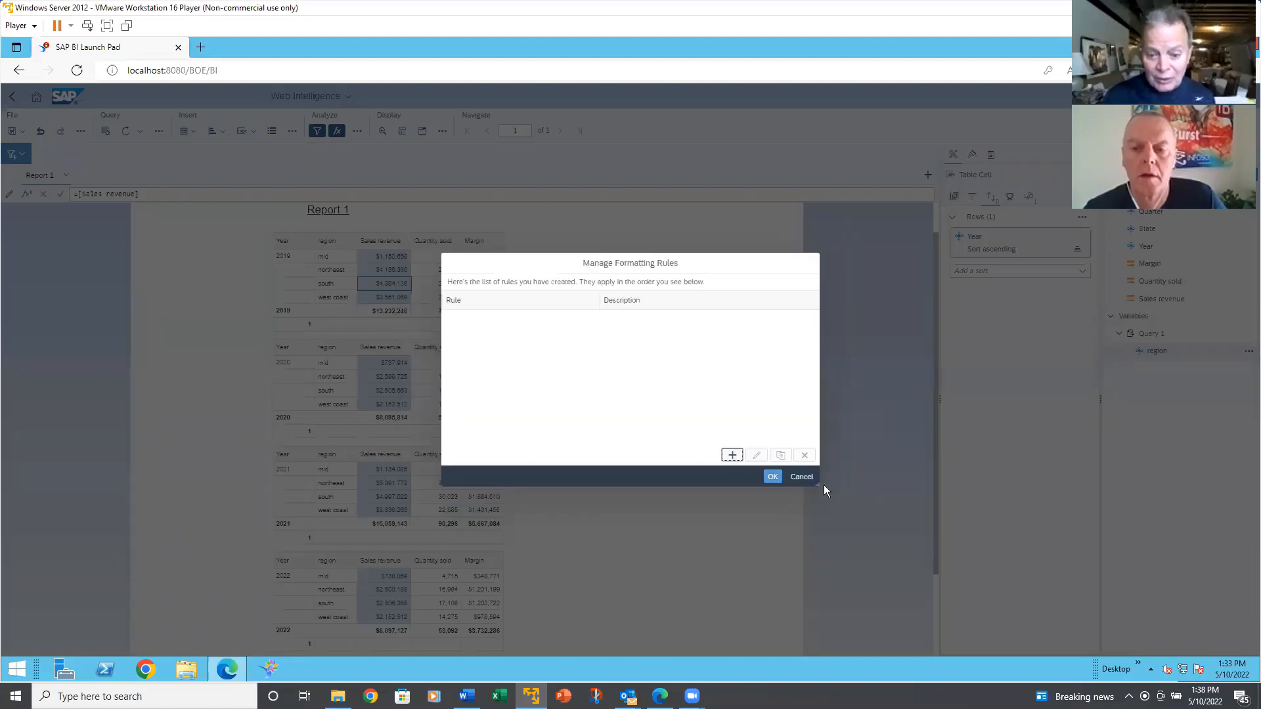
{"action": "left_click", "coordinate": [800, 478]}
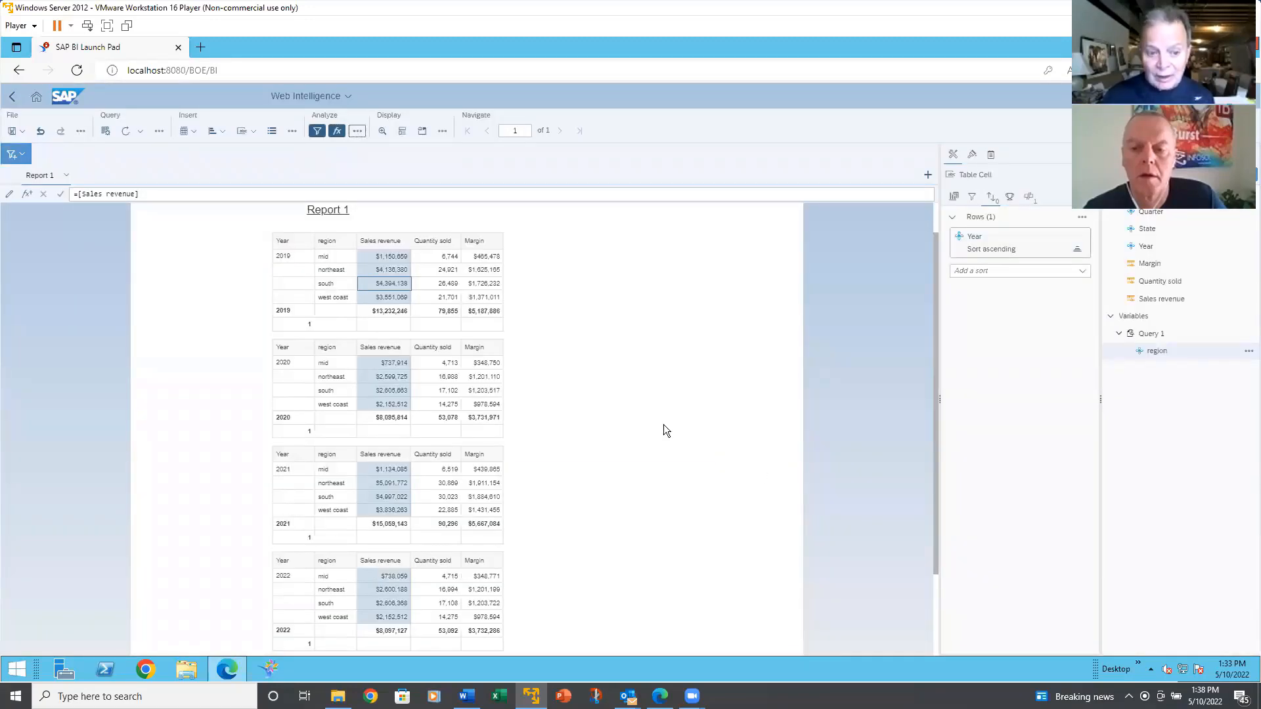
- Start a formatting rule on the Sales revenue column with the condition Sales revenue Greater than 20000
{"action": "left_click", "coordinate": [388, 363]}
{"action": "right_click", "coordinate": [389, 374]}
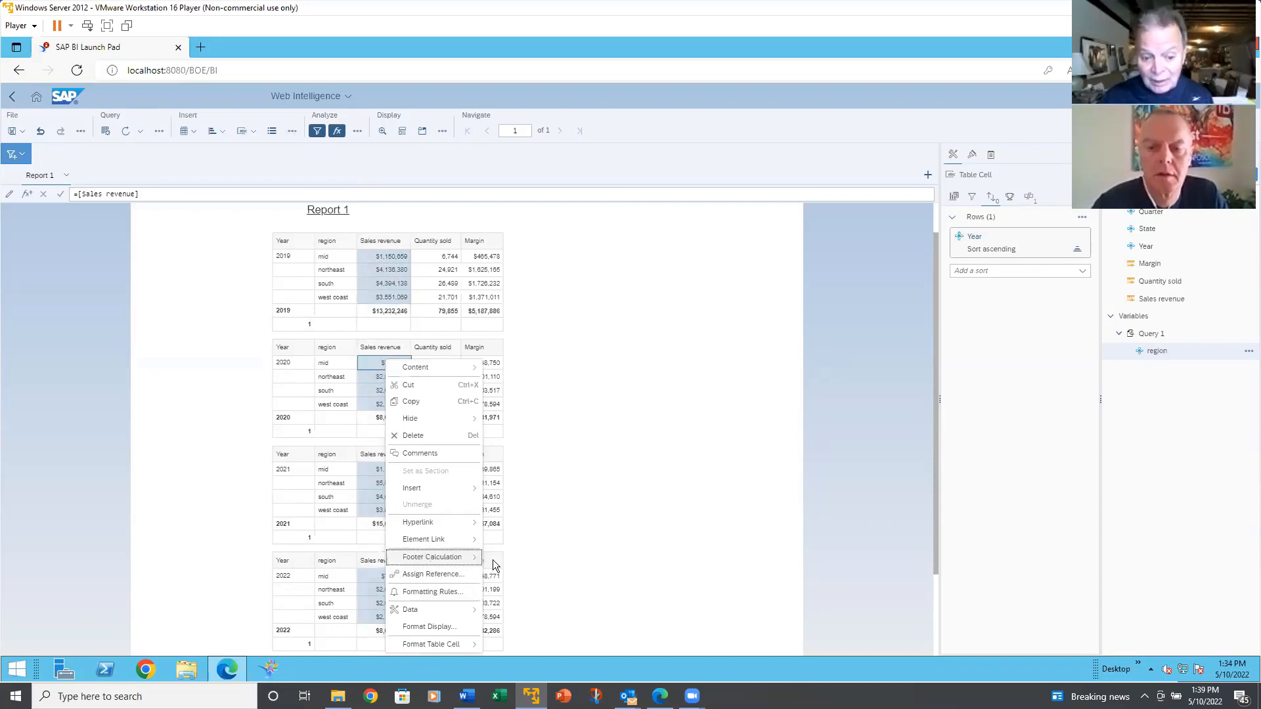
{"action": "mouse_move", "coordinate": [477, 559]}
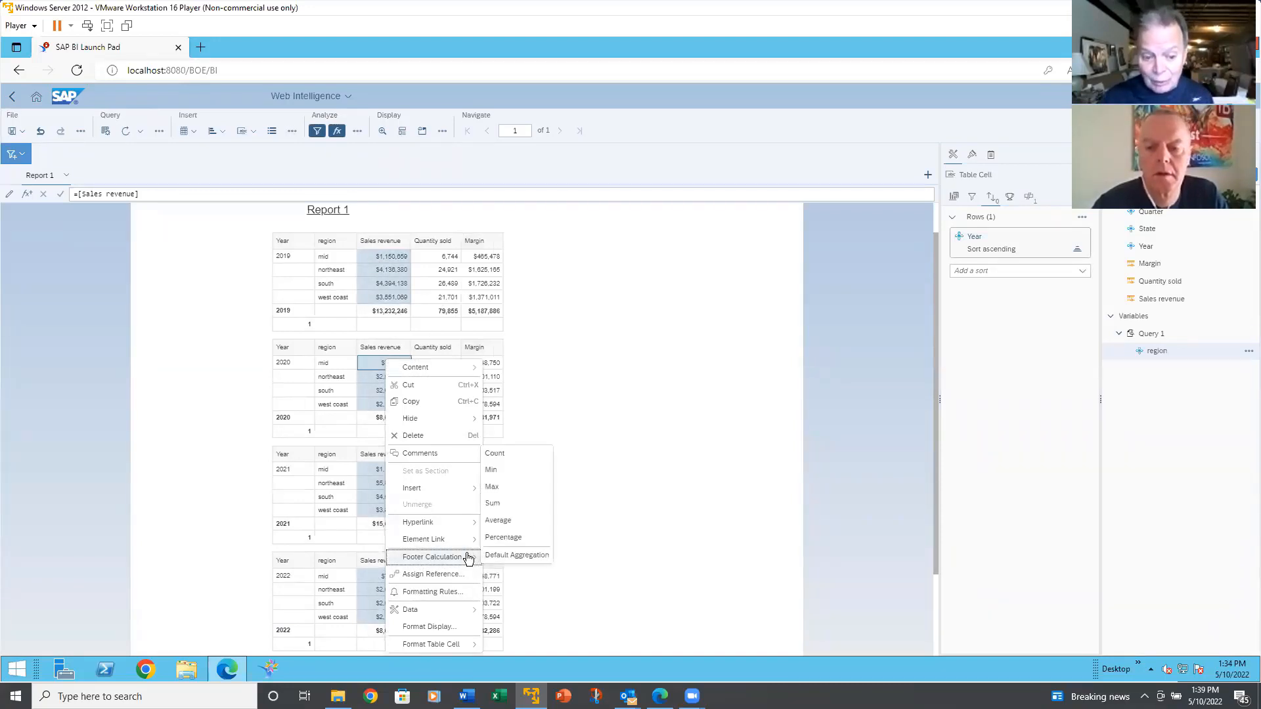
{"action": "left_click", "coordinate": [450, 593]}
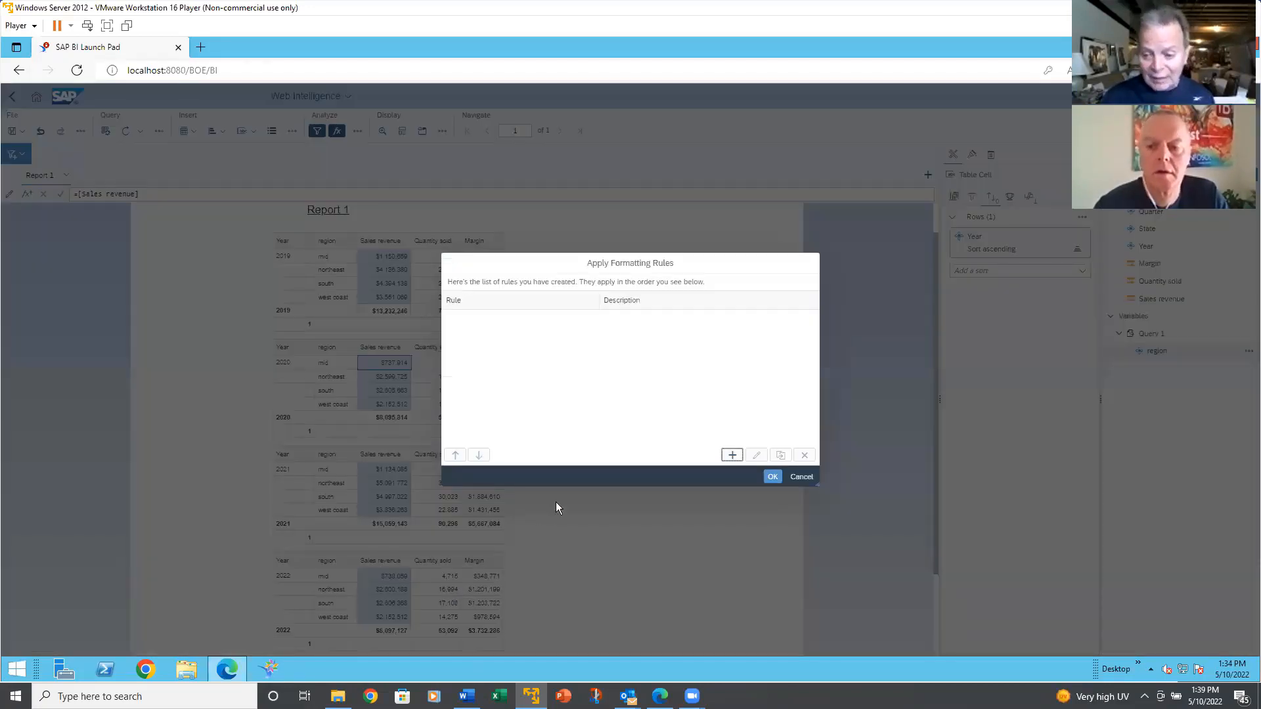
{"action": "left_click", "coordinate": [733, 462]}
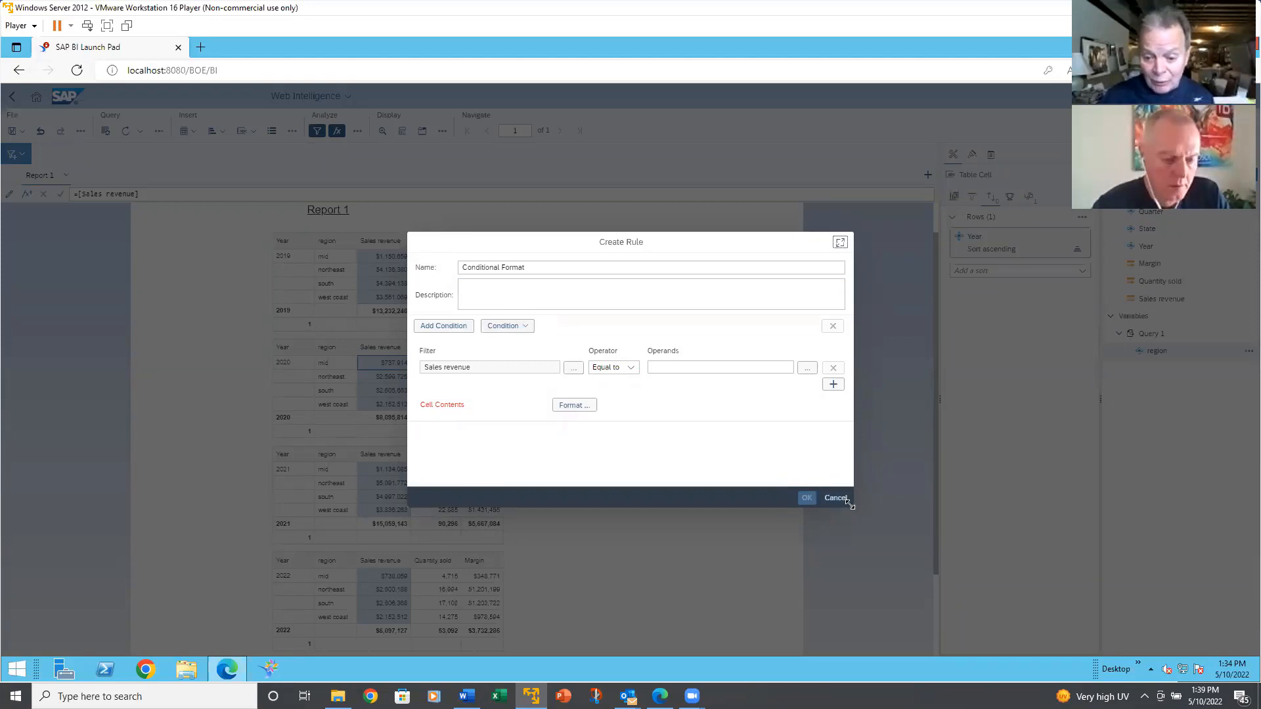
{"action": "left_click_drag", "start_coordinate": [852, 511], "coordinate": [899, 637]}
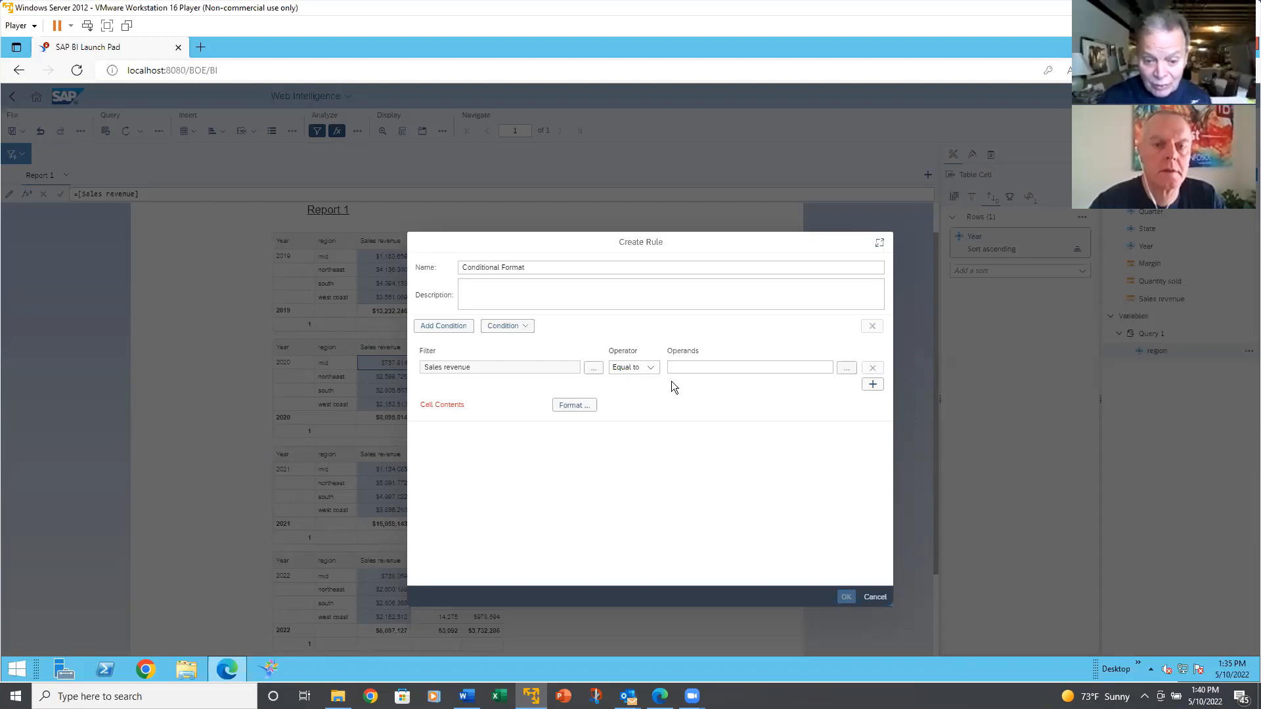
{"action": "left_click", "coordinate": [654, 368]}
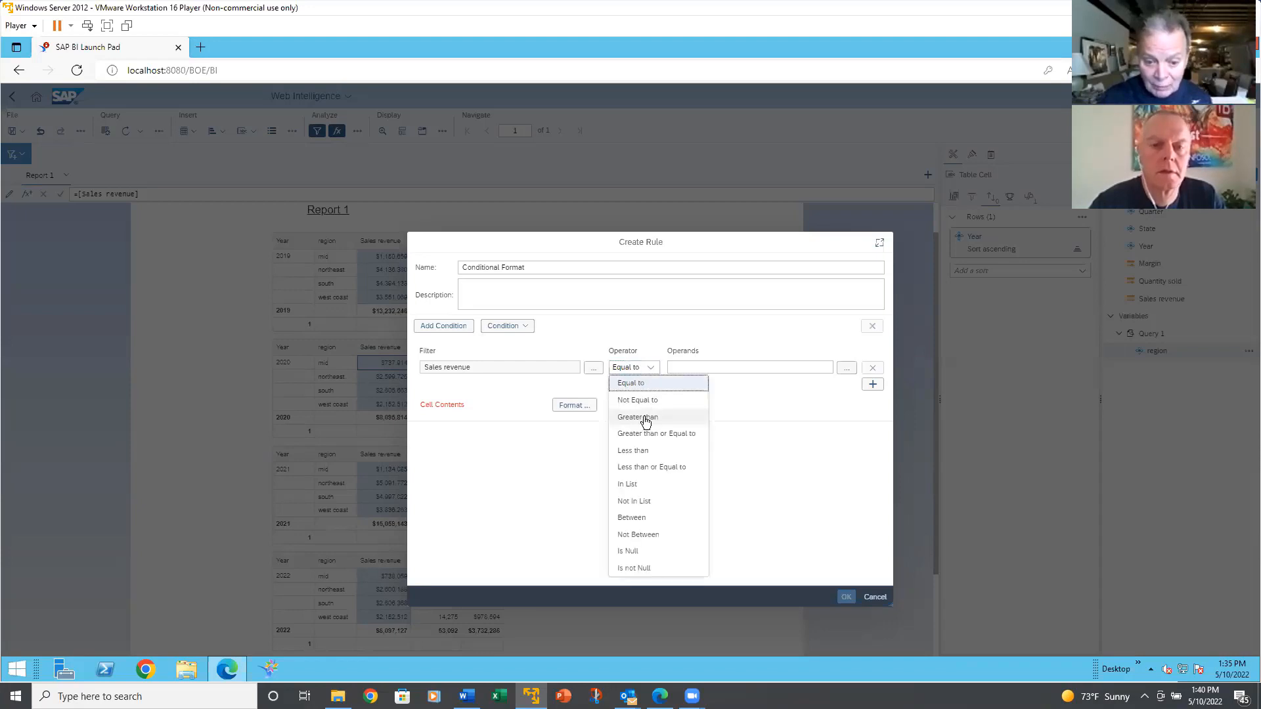
{"action": "left_click", "coordinate": [646, 422]}
{"action": "left_click", "coordinate": [756, 366]}
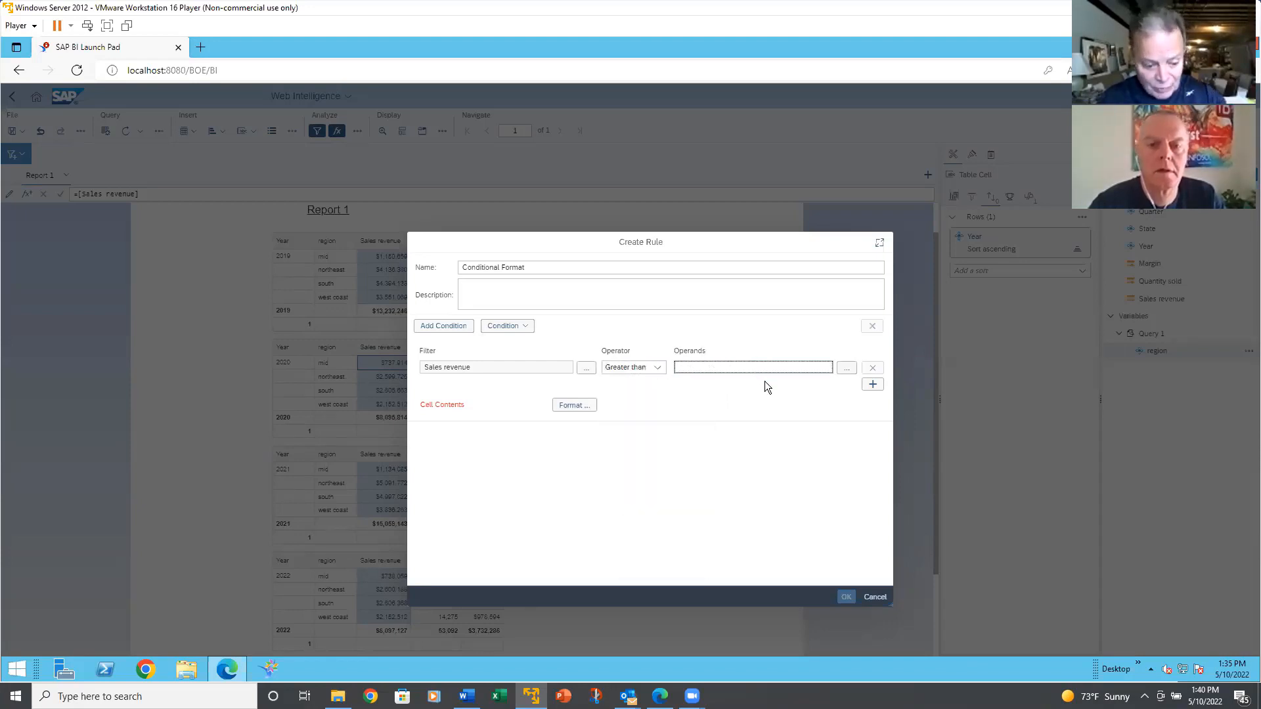
{"action": "type", "text": "20000"}
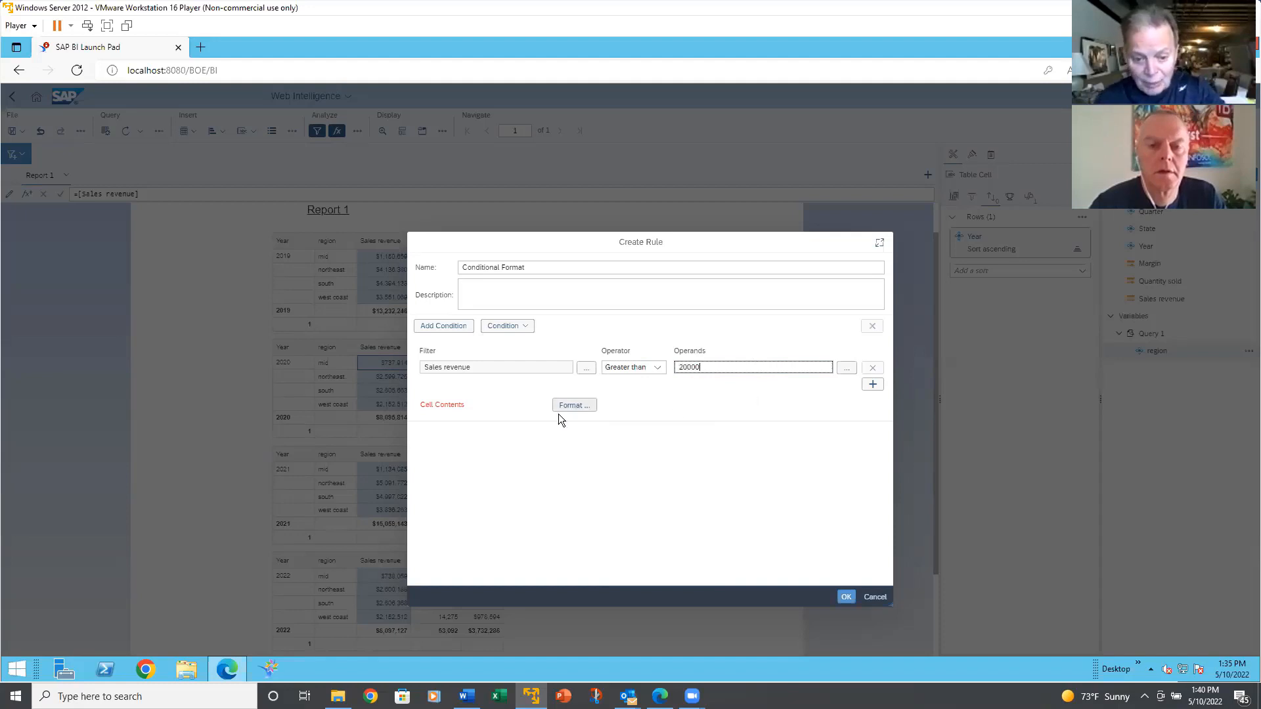
- Try an image file as the rule's background pattern, and discard the rule without uploading an image
{"action": "left_click", "coordinate": [578, 405]}
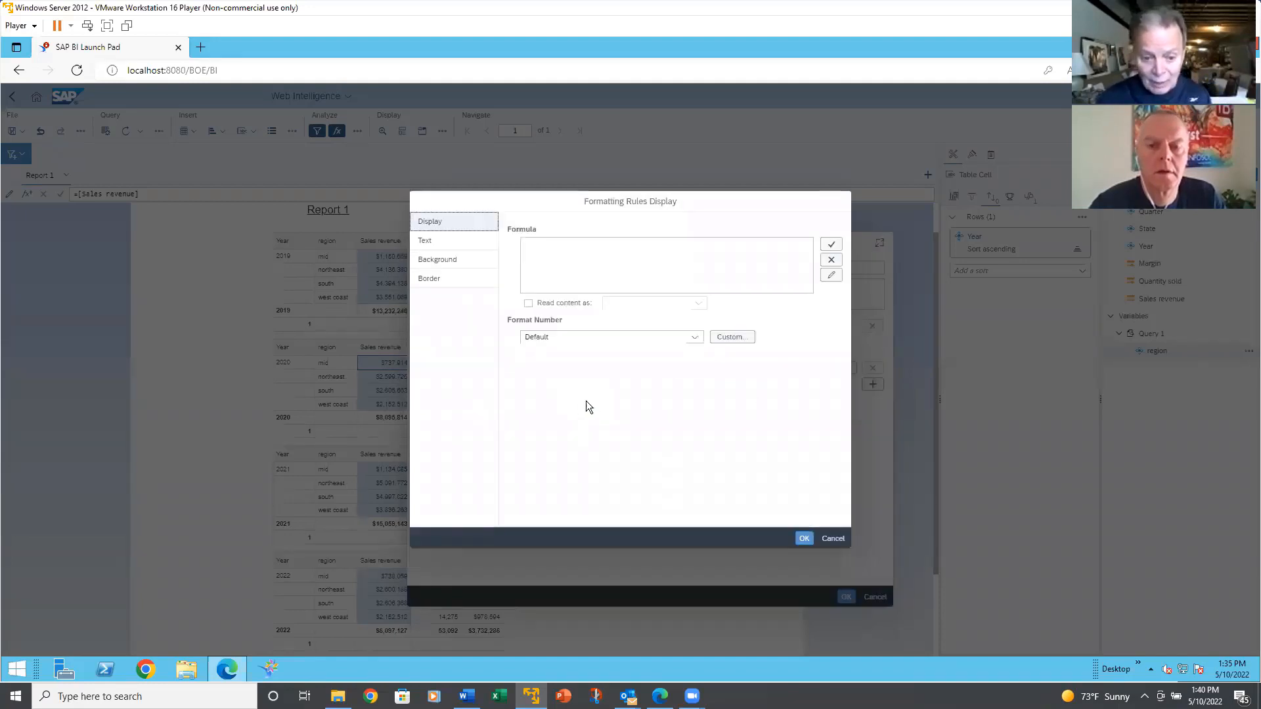
{"action": "left_click", "coordinate": [489, 261]}
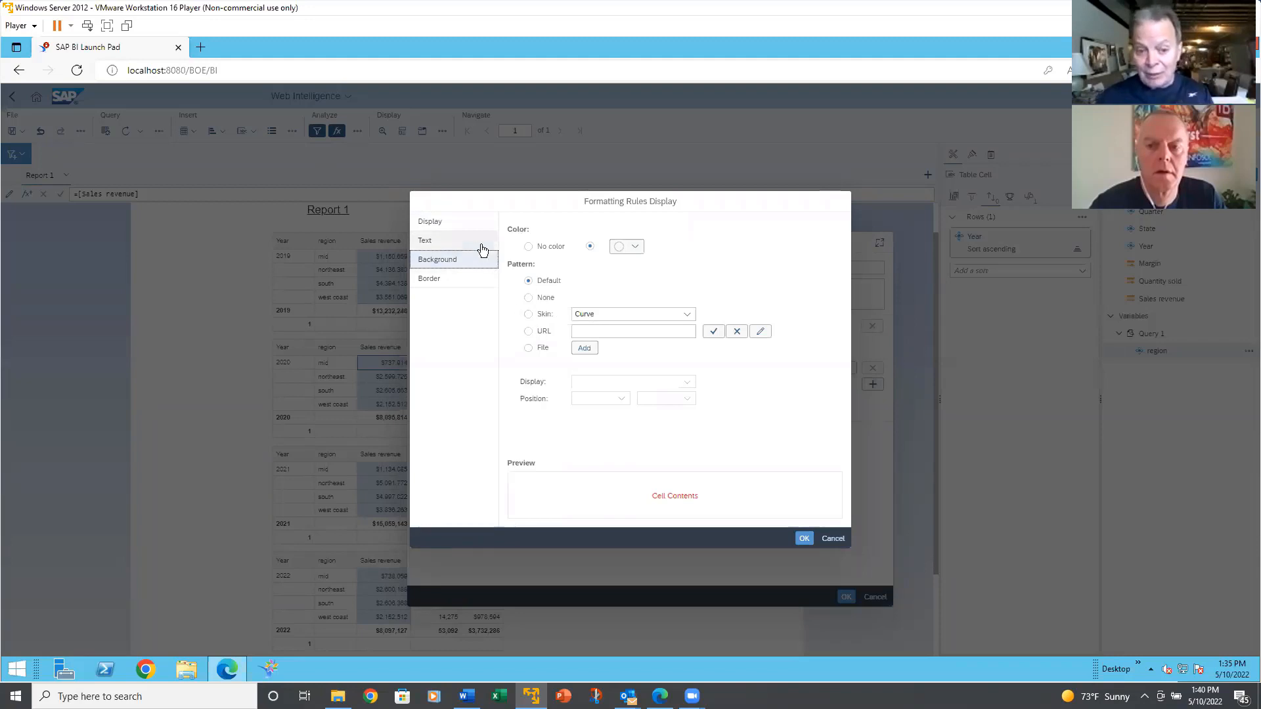
{"action": "left_click", "coordinate": [529, 349]}
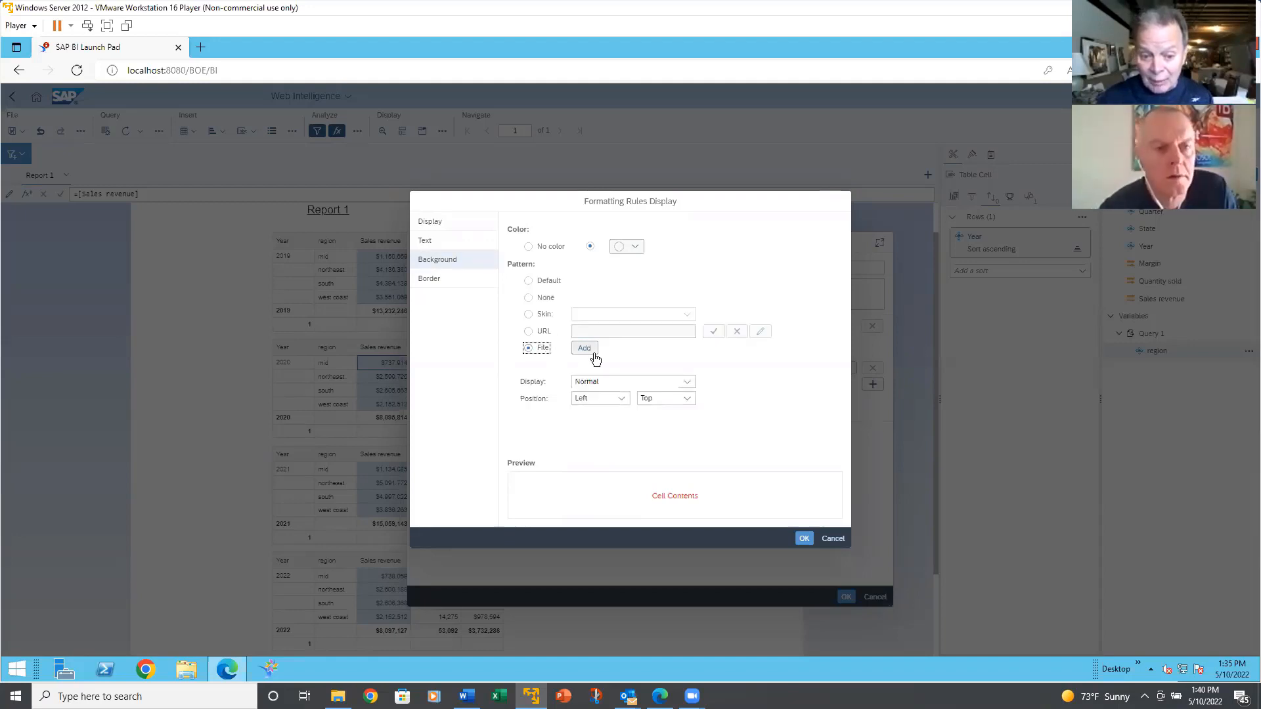
{"action": "left_click", "coordinate": [586, 349]}
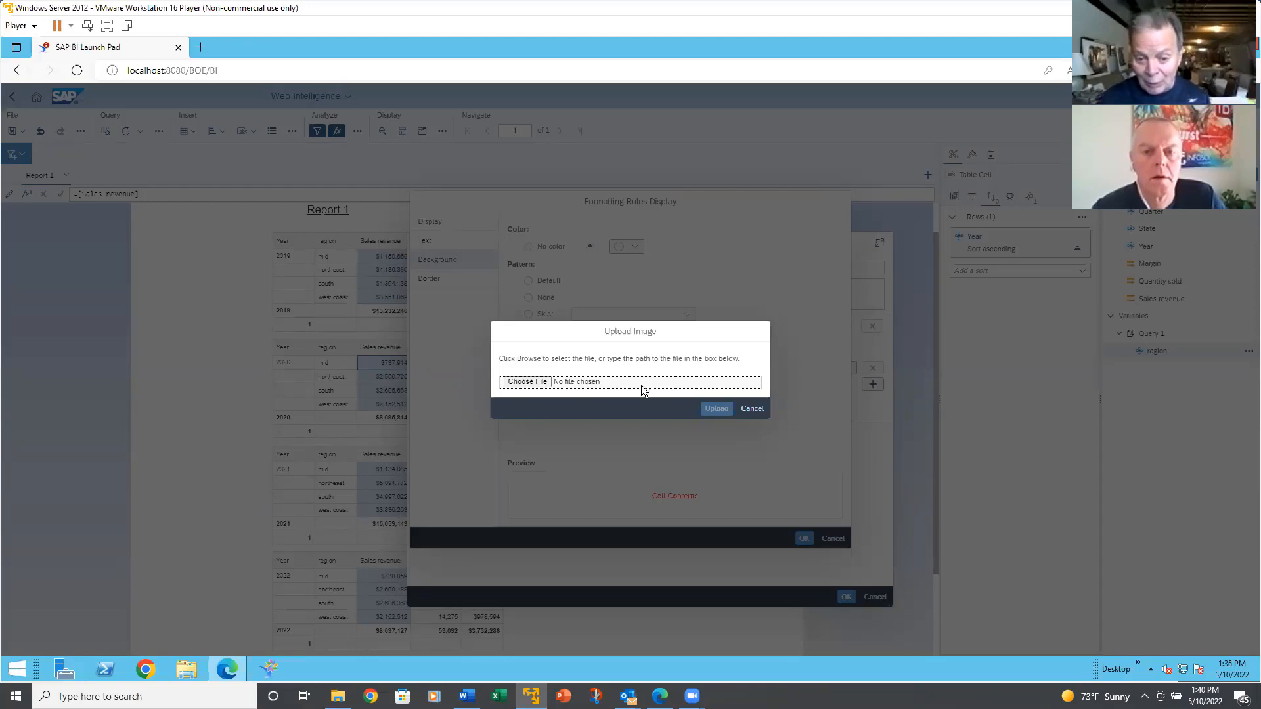
{"action": "left_click", "coordinate": [749, 408]}
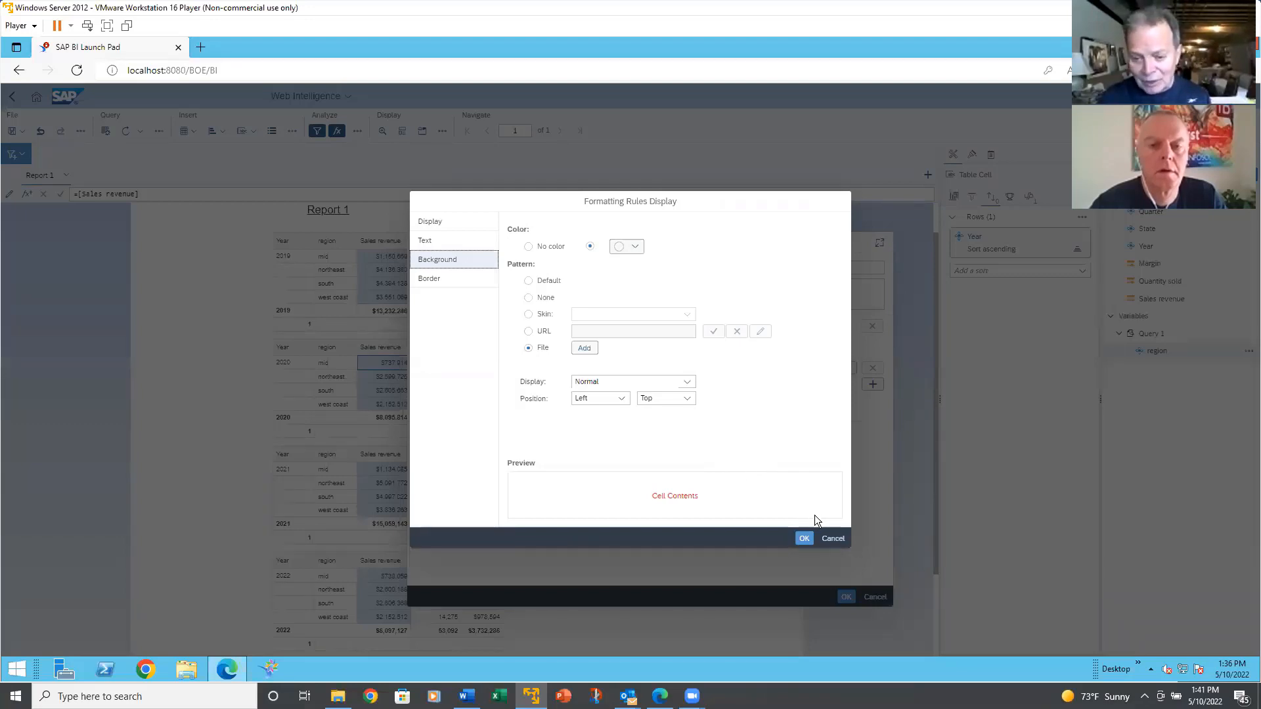
{"action": "left_click", "coordinate": [838, 542]}
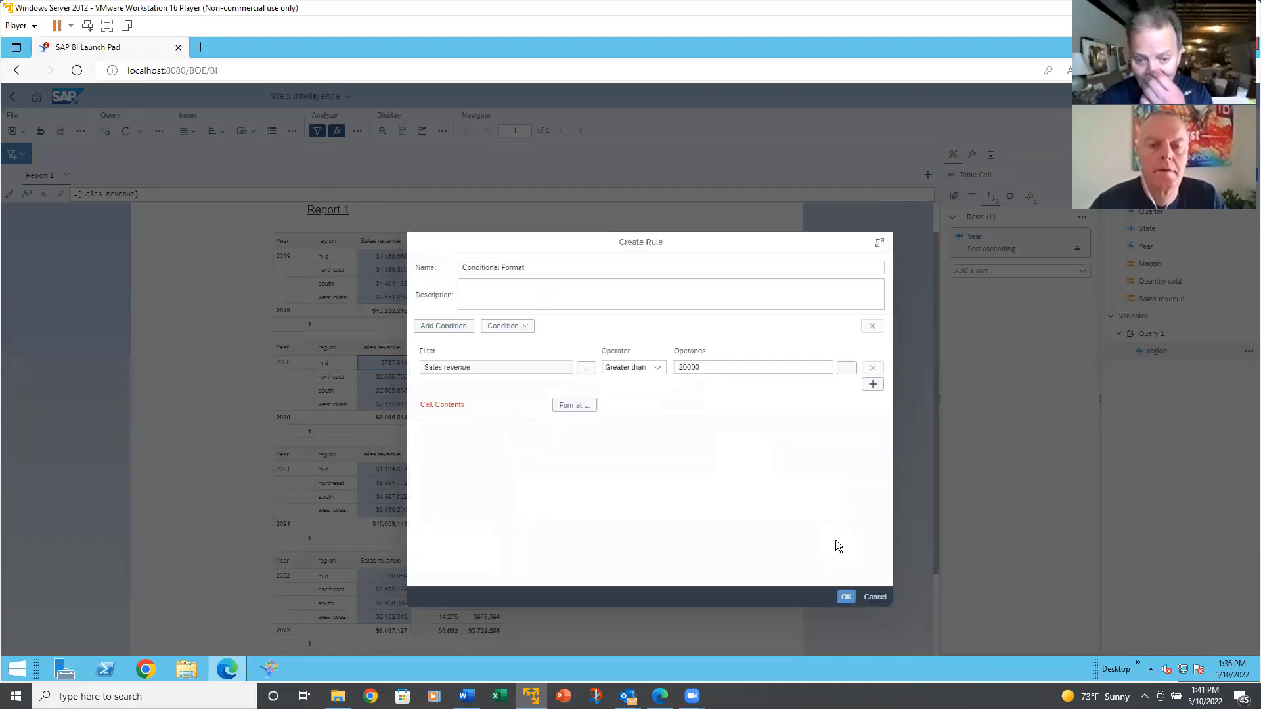
{"action": "left_click", "coordinate": [869, 598]}
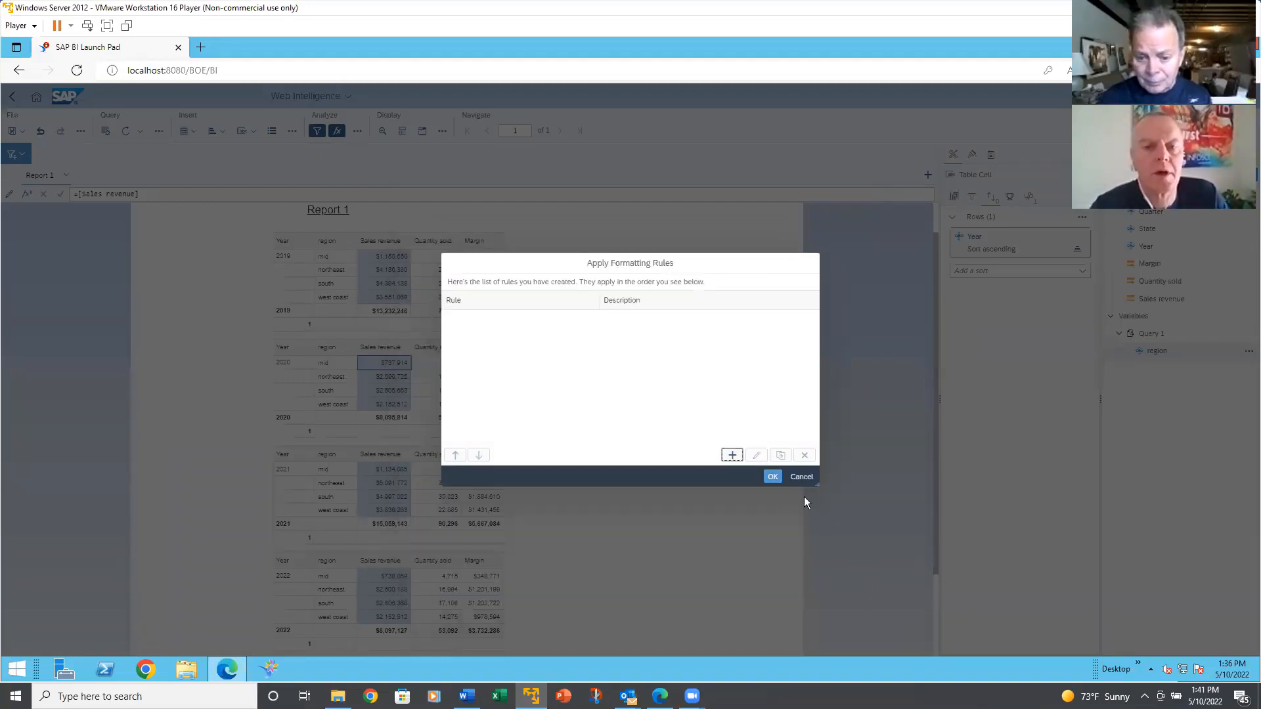
{"action": "left_click", "coordinate": [800, 475]}
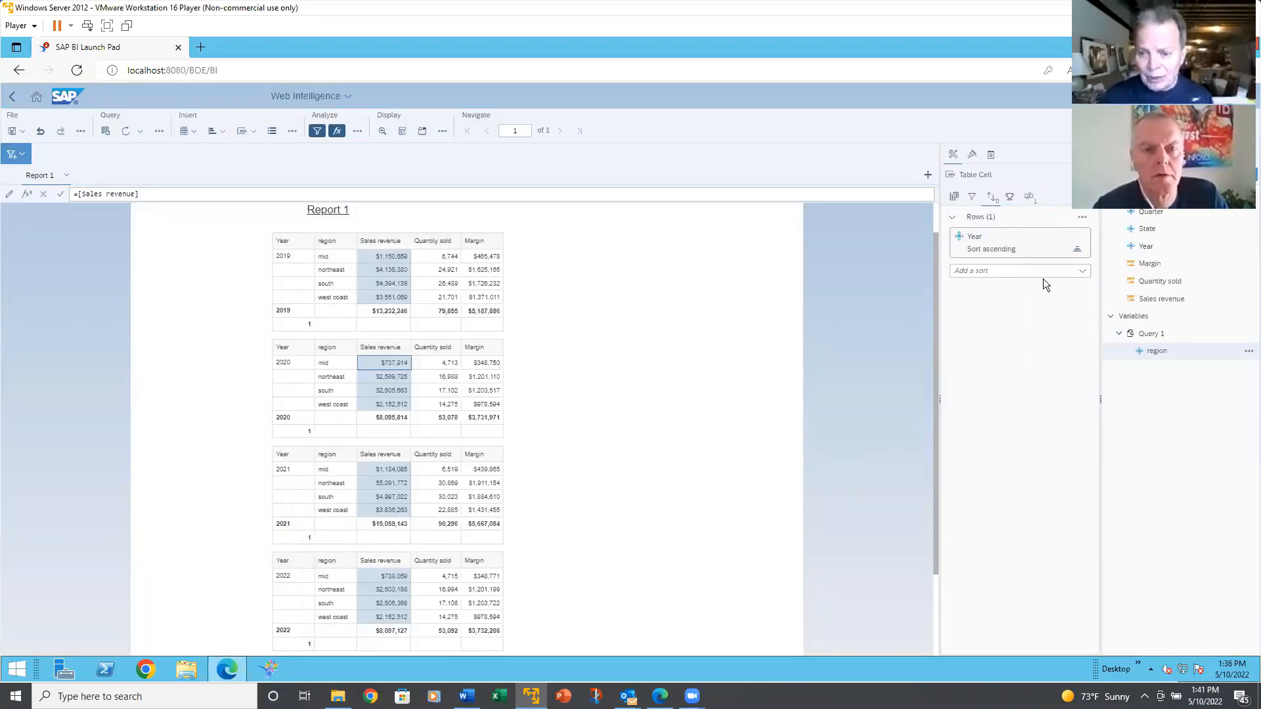
- Remove the existing Year sort from the table
{"action": "left_click", "coordinate": [996, 198]}
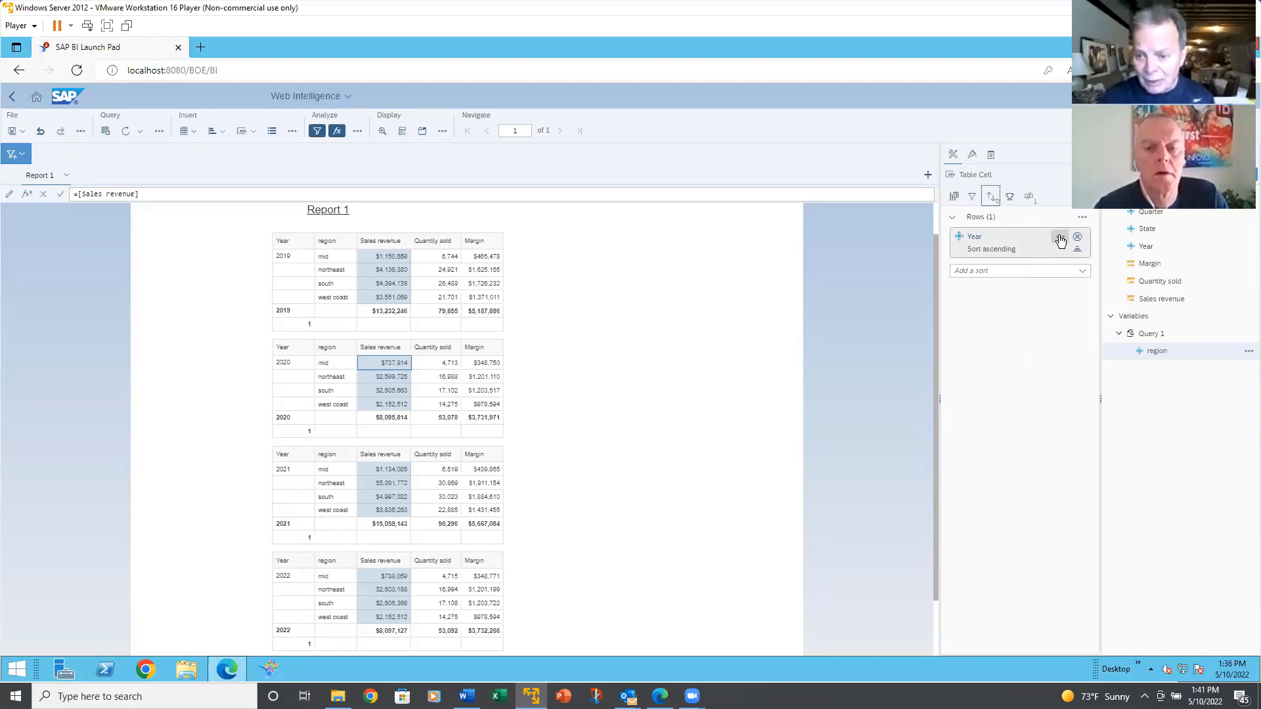
{"action": "left_click", "coordinate": [1061, 238]}
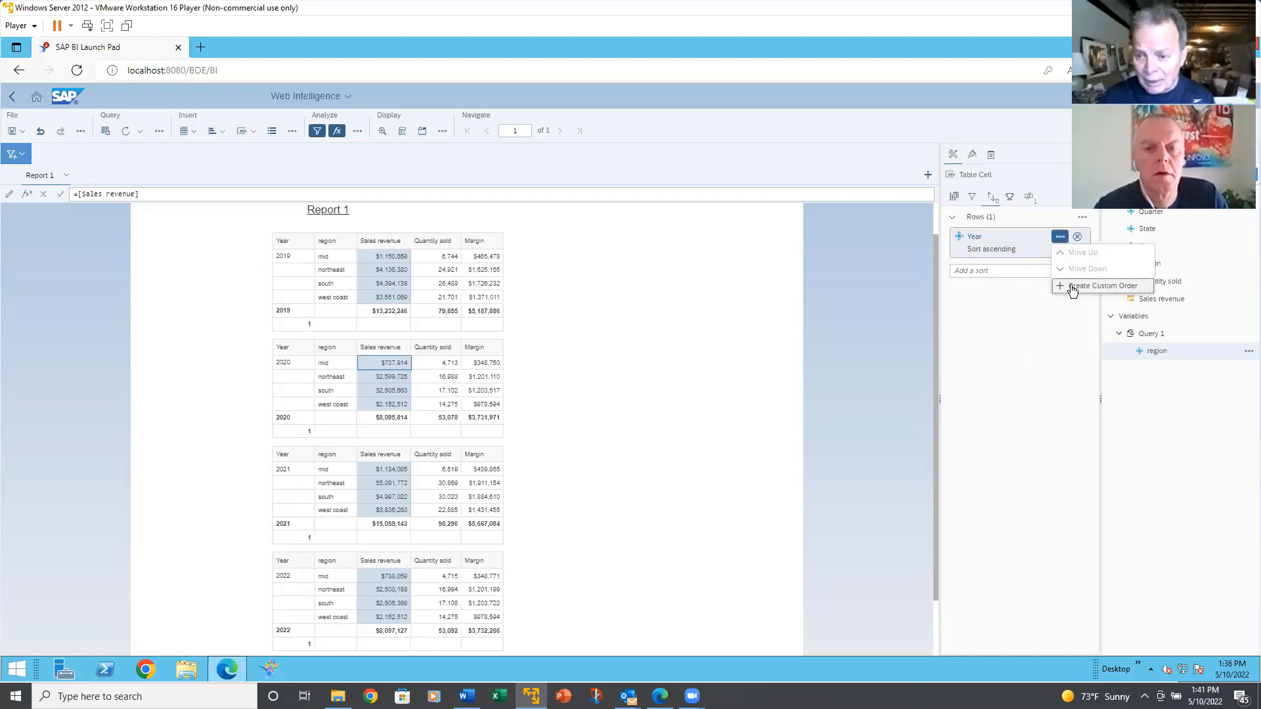
{"action": "left_click", "coordinate": [1018, 313]}
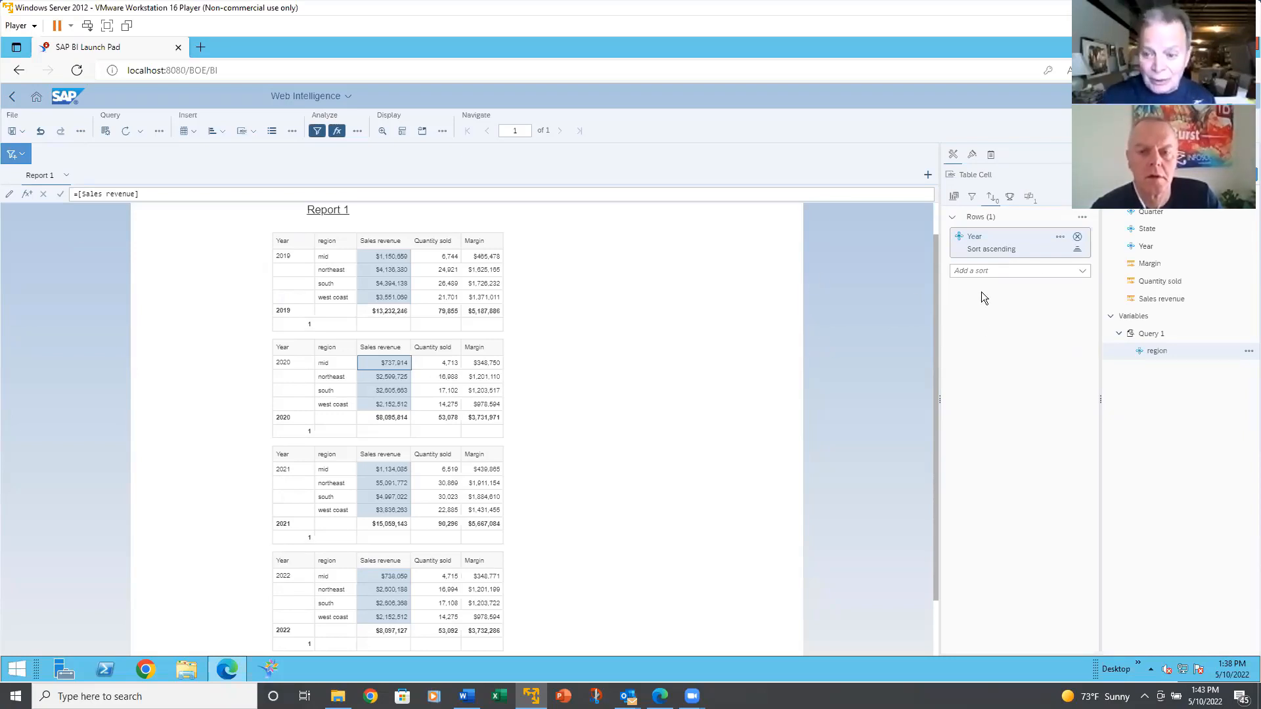
{"action": "left_click", "coordinate": [1077, 239]}
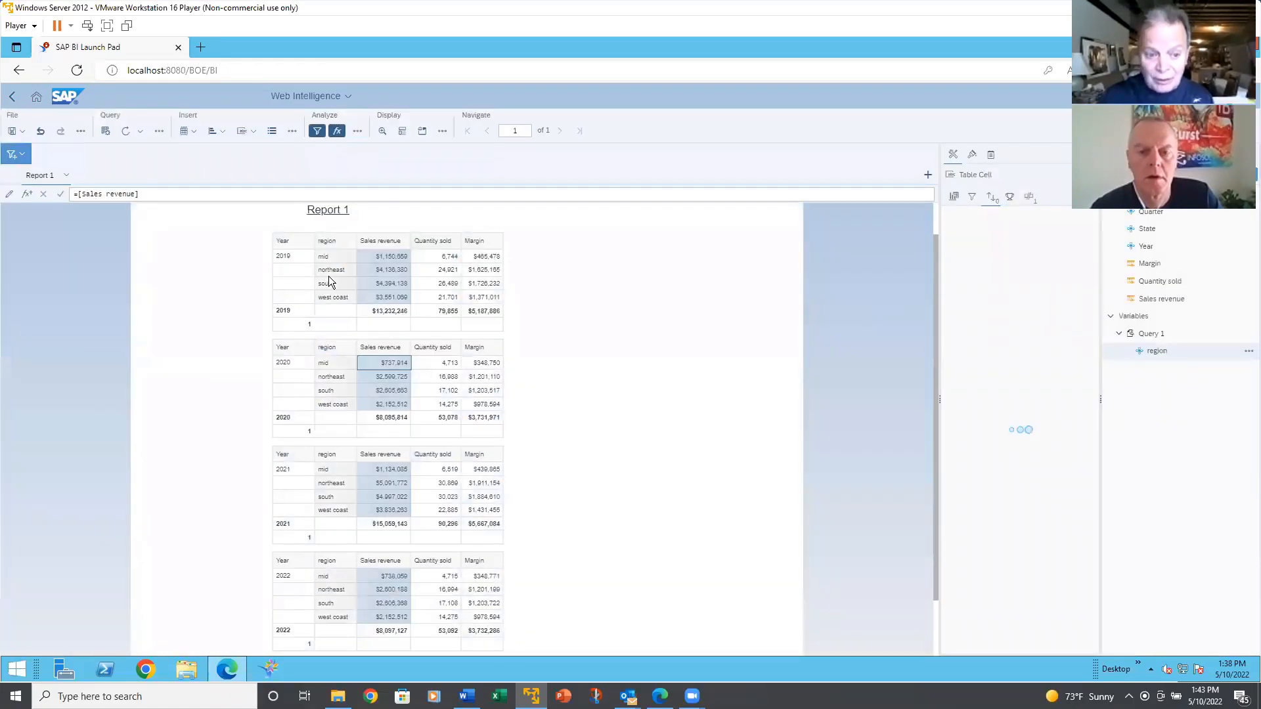
- Add a sort on Year to the table and set it to descending
{"action": "left_click", "coordinate": [304, 270]}
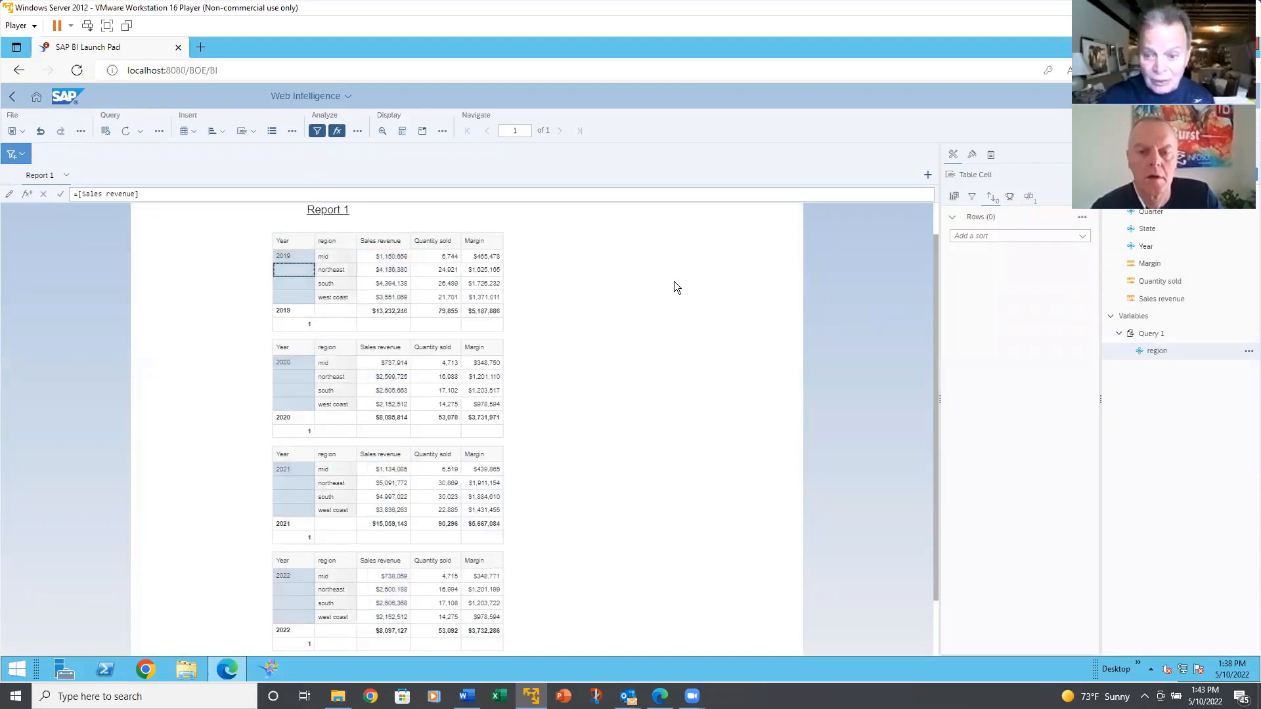
{"action": "left_click", "coordinate": [992, 197]}
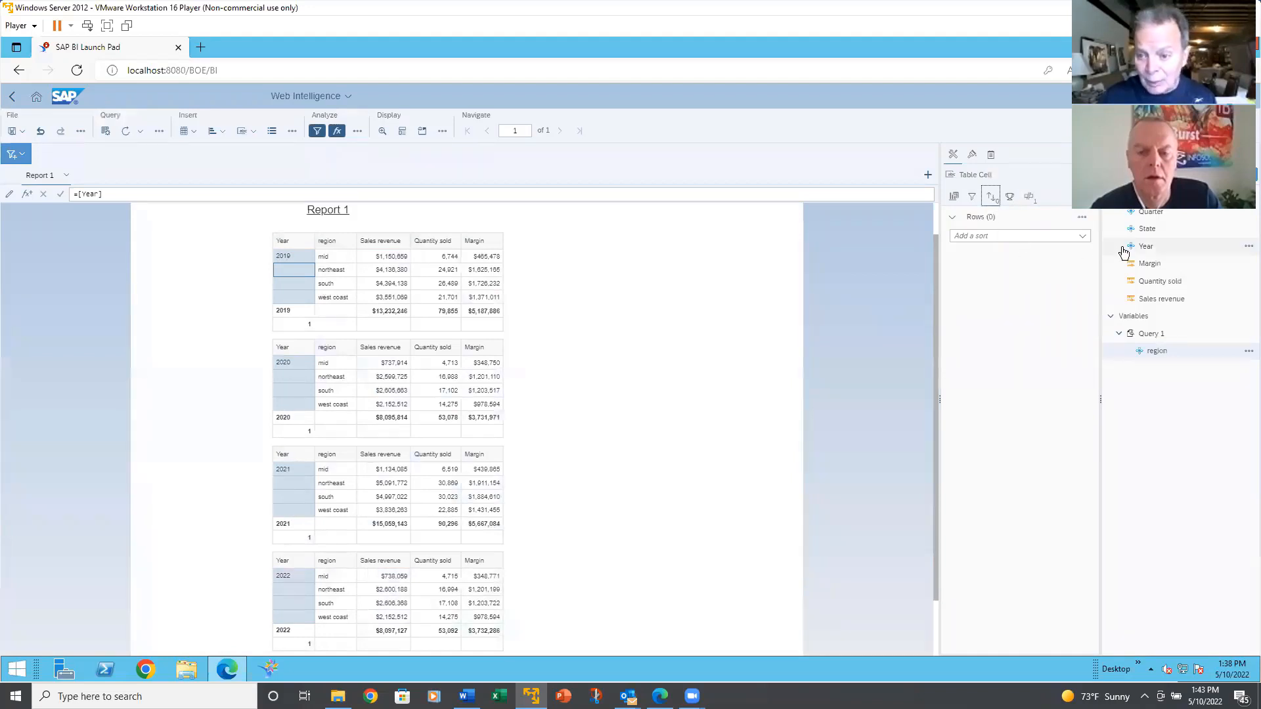
{"action": "mouse_move", "coordinate": [1106, 243]}
{"action": "left_mouse_down"}
{"action": "mouse_move", "coordinate": [1007, 239]}
{"action": "mouse_move", "coordinate": [1121, 242]}
{"action": "left_mouse_up"}
{"action": "left_click", "coordinate": [1083, 237]}
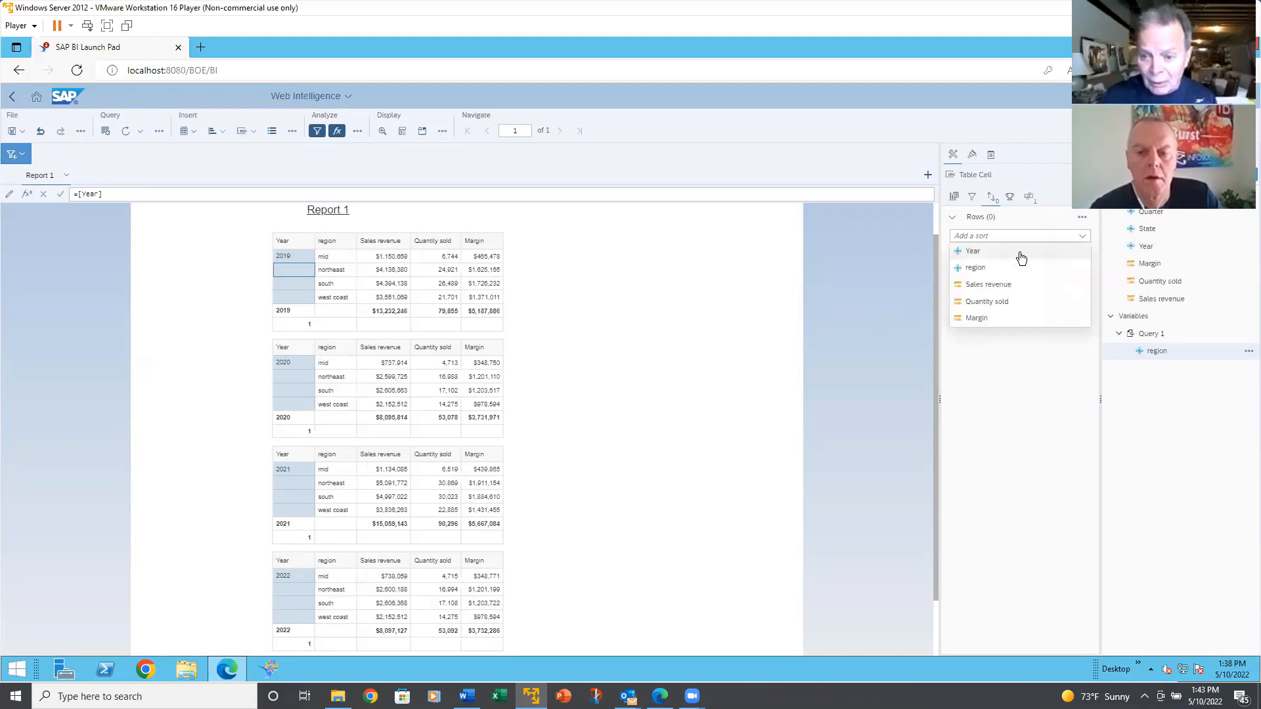
{"action": "left_click", "coordinate": [972, 253]}
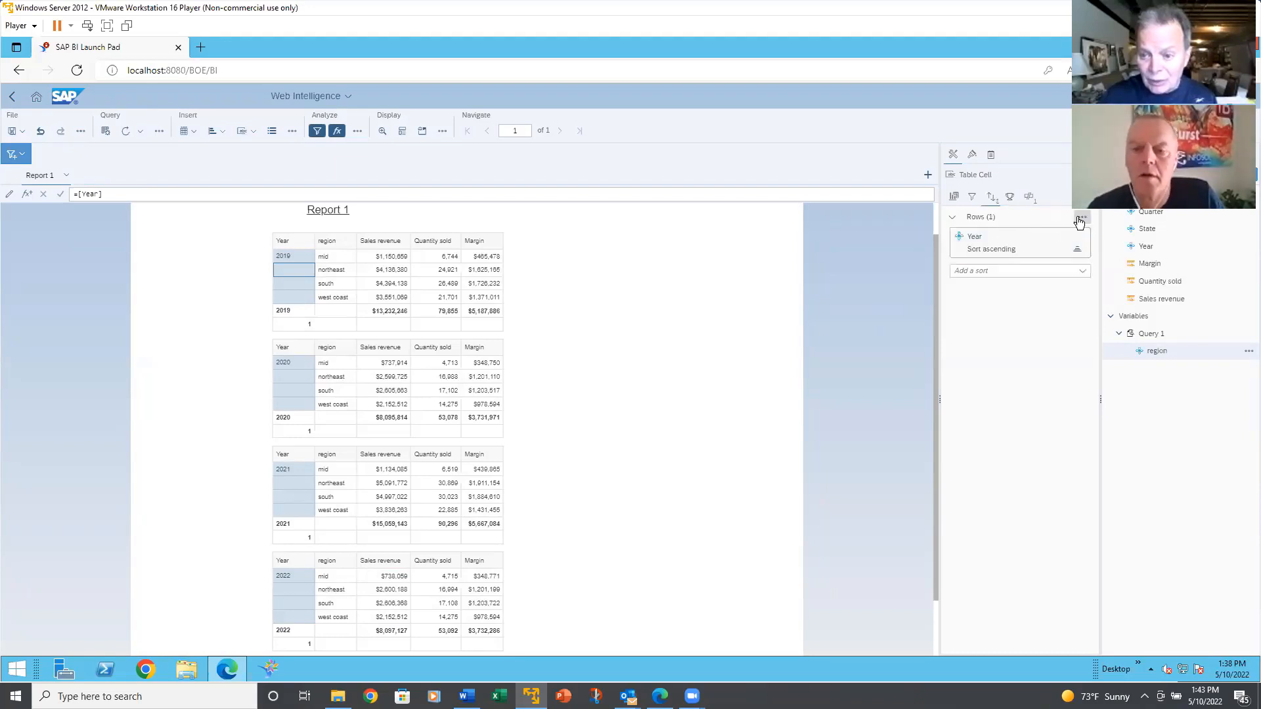
{"action": "left_click", "coordinate": [1079, 251]}
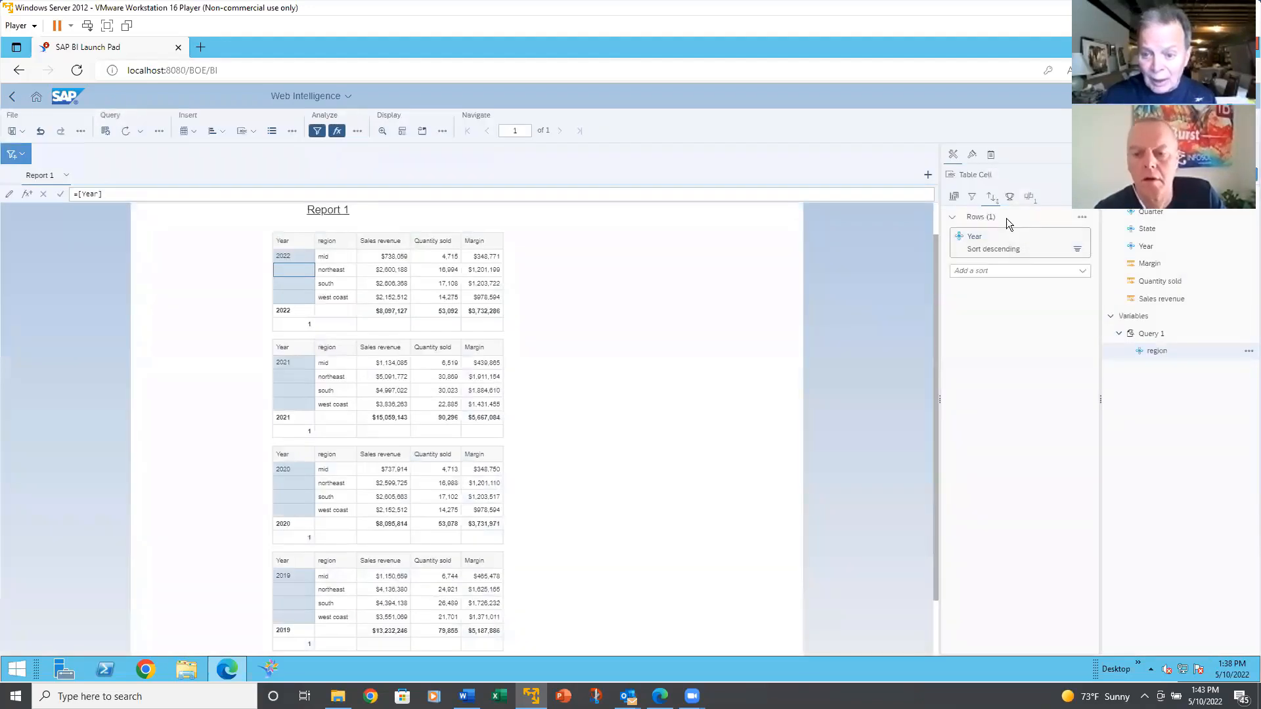
- Add a second sort on region below the Year sort and set it to descending
{"action": "left_click", "coordinate": [1082, 274]}
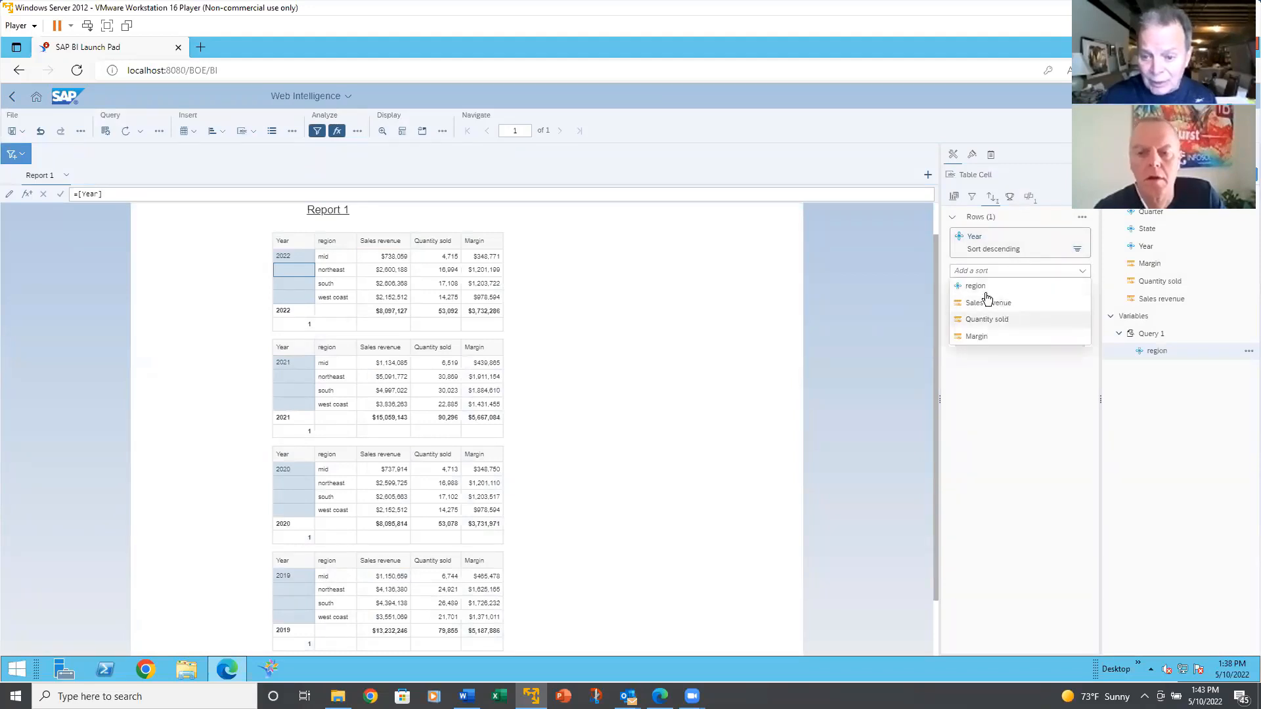
{"action": "left_click", "coordinate": [957, 289]}
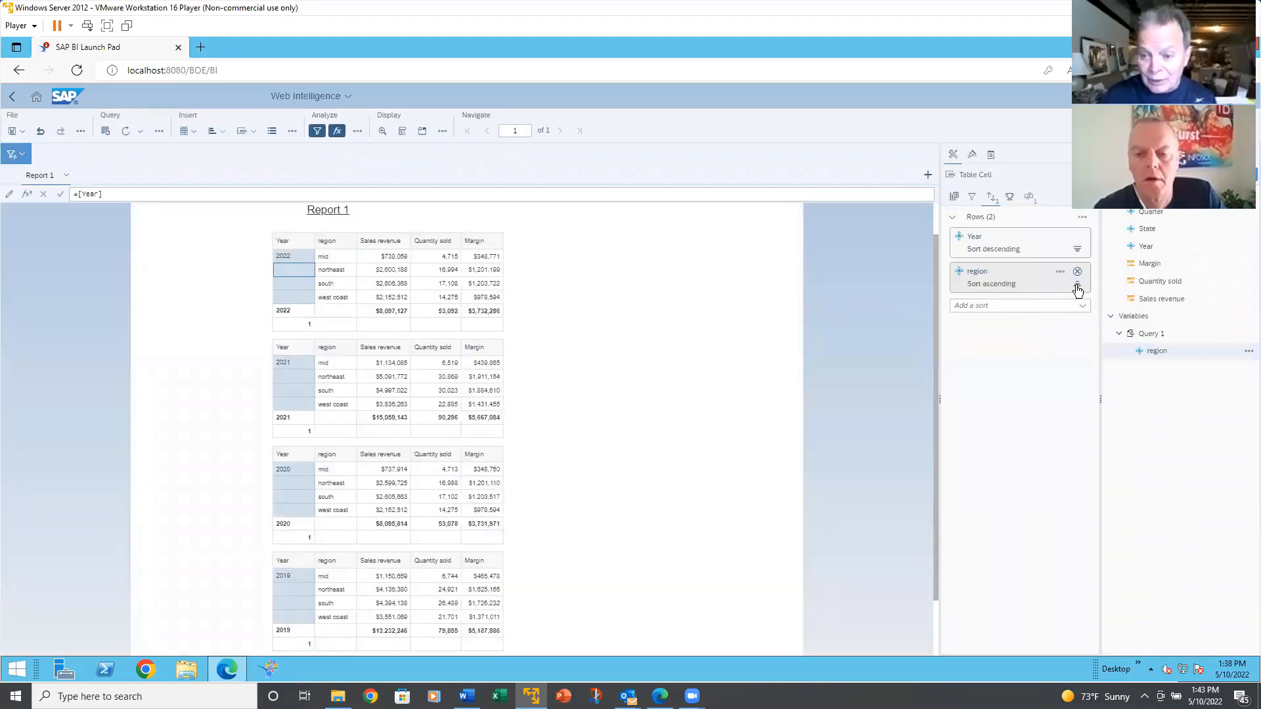
{"action": "left_click", "coordinate": [1076, 284]}
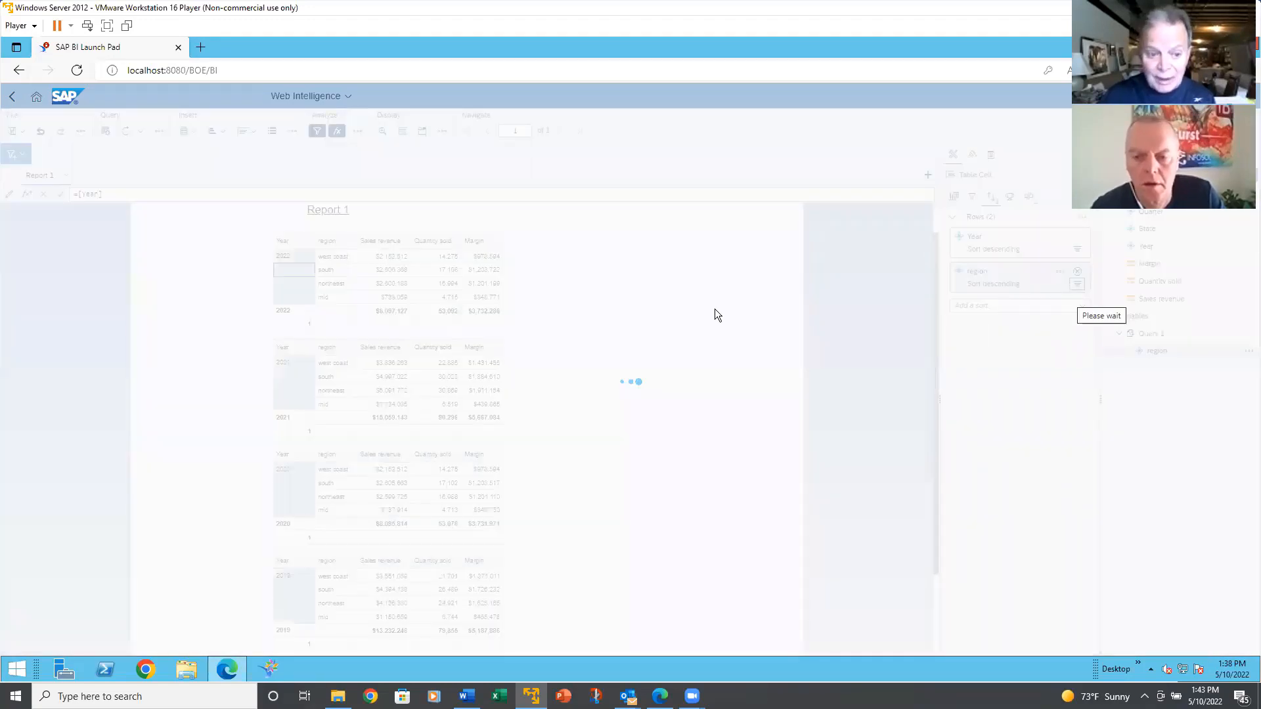